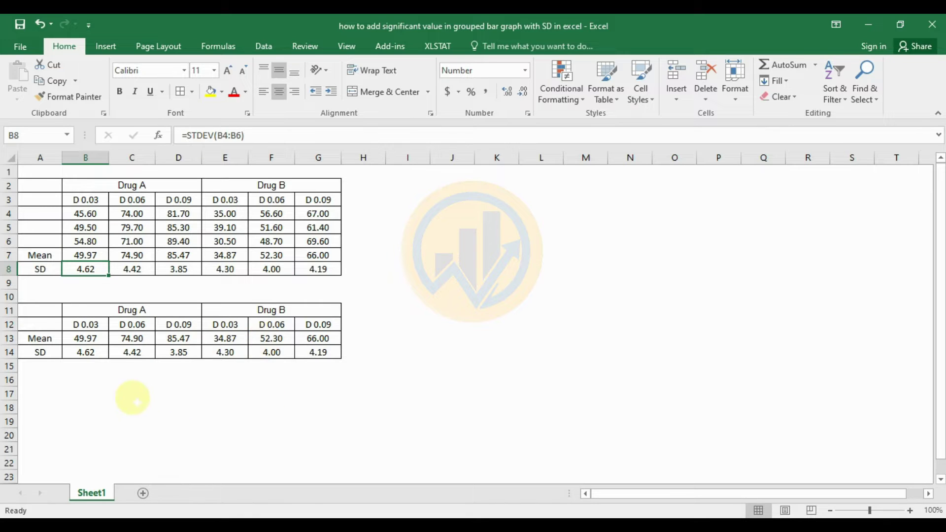
- Insert a 2-D clustered column chart from the drug, dose and mean cells B11:G13 and place it beside the tables
click(77, 311)
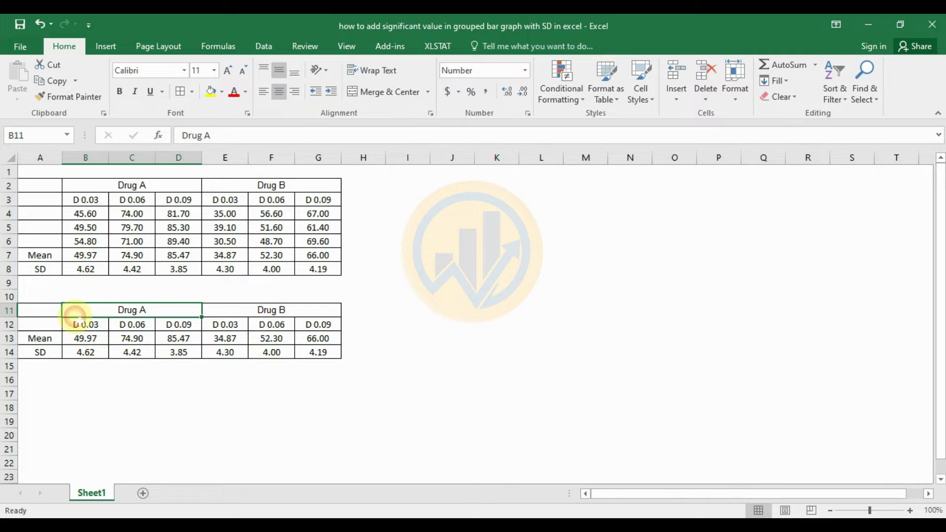
drag(75, 315, 272, 340)
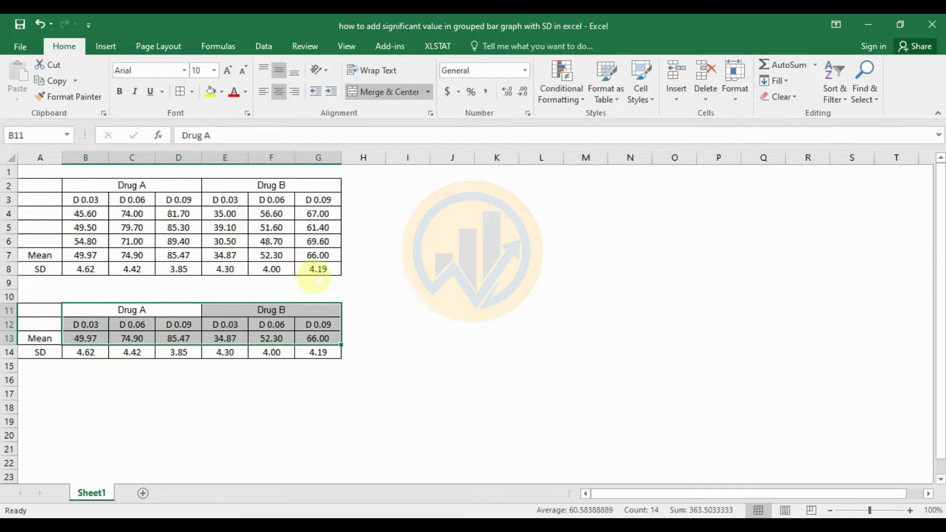
click(102, 44)
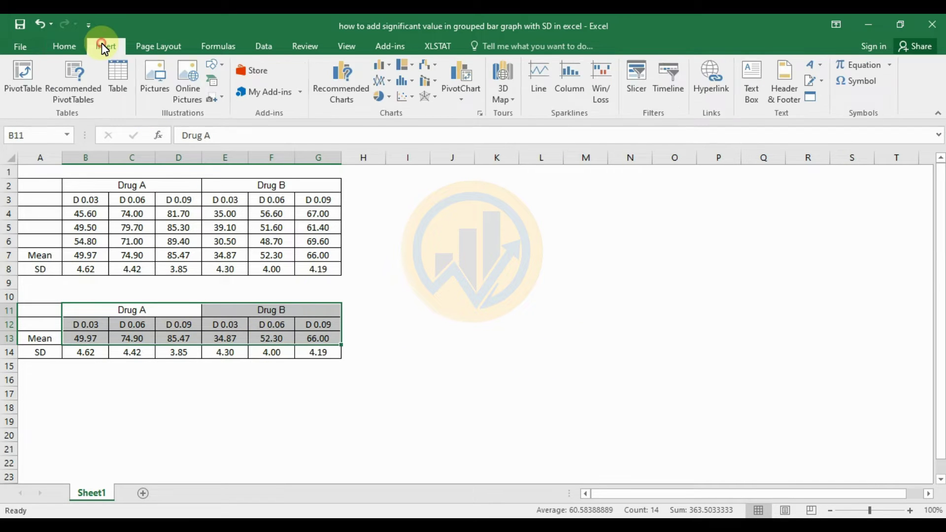
click(387, 64)
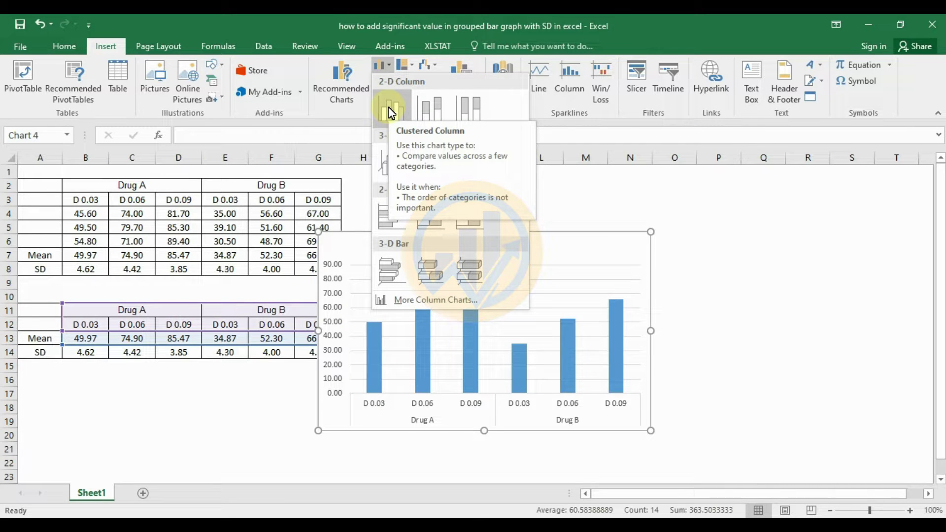
click(388, 107)
drag(530, 237, 599, 197)
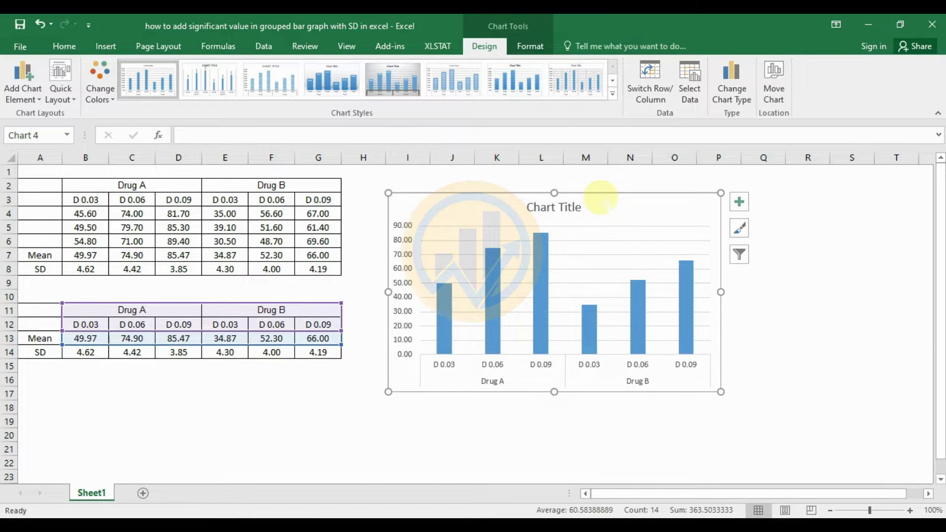
- Remove the chart's gridlines and add standard deviation error bars to the columns
click(739, 206)
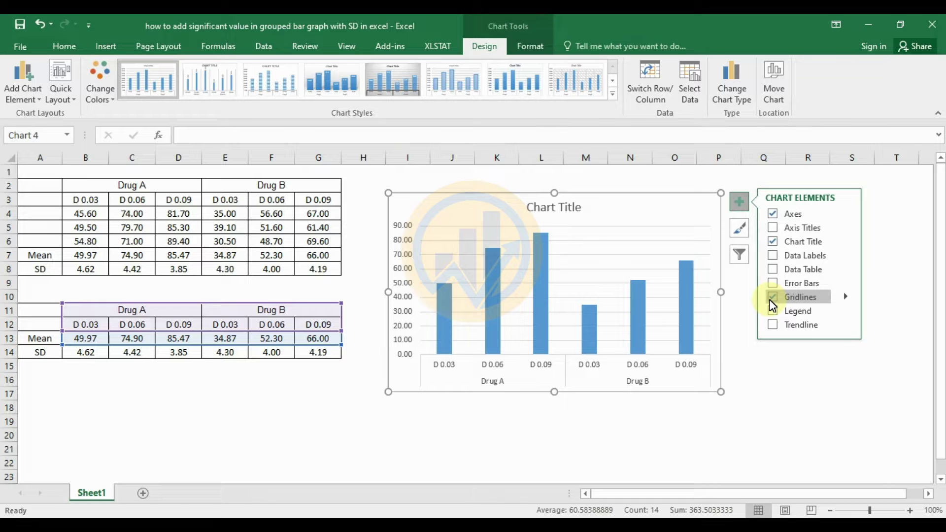
click(772, 297)
click(844, 283)
click(720, 318)
click(808, 380)
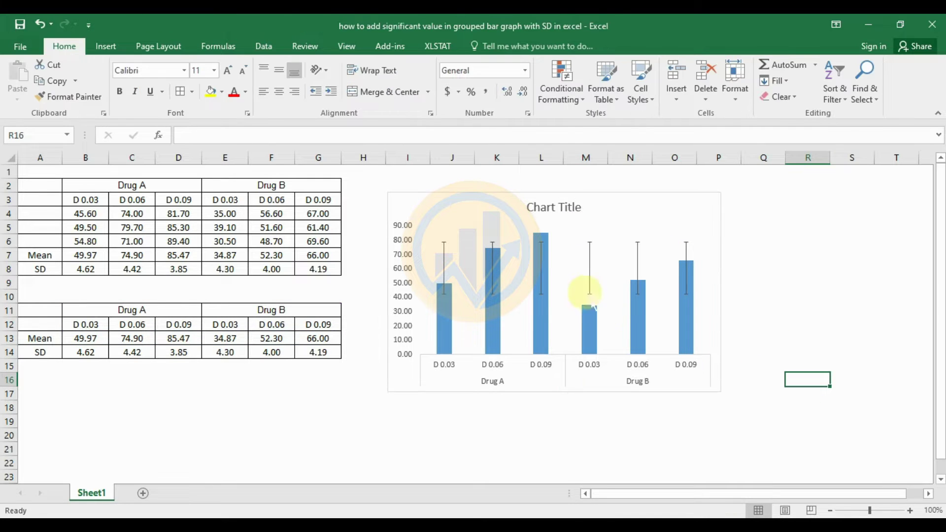
- Switch the error bars' error amount to Custom and open its value settings
click(590, 269)
right_click(590, 269)
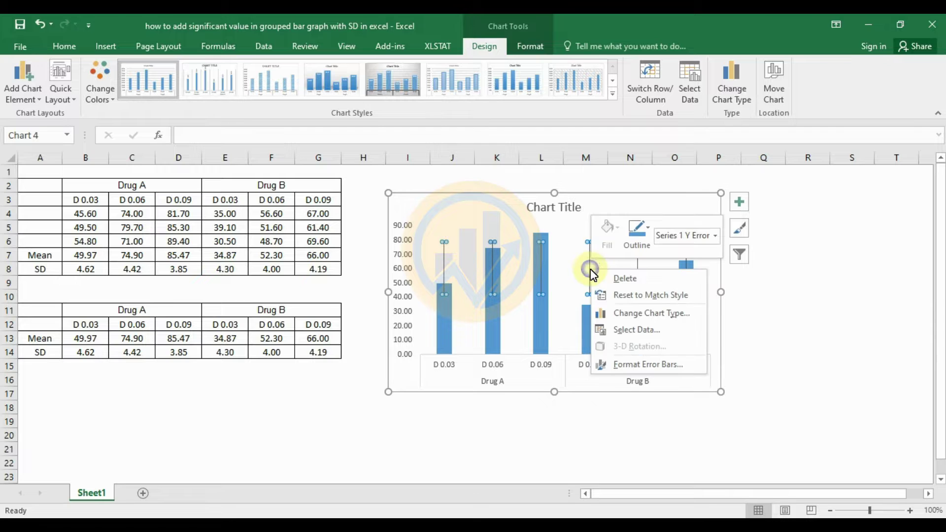
click(620, 365)
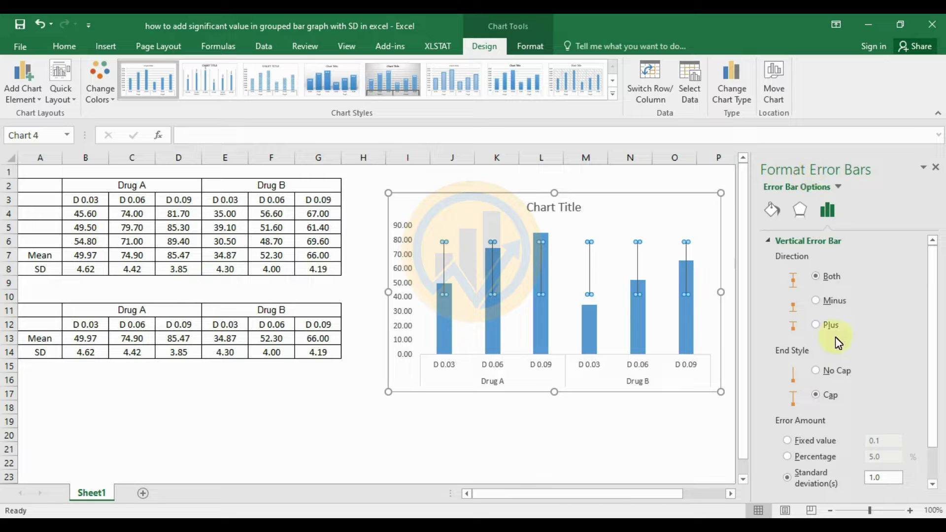
scroll(925, 323, down, 2)
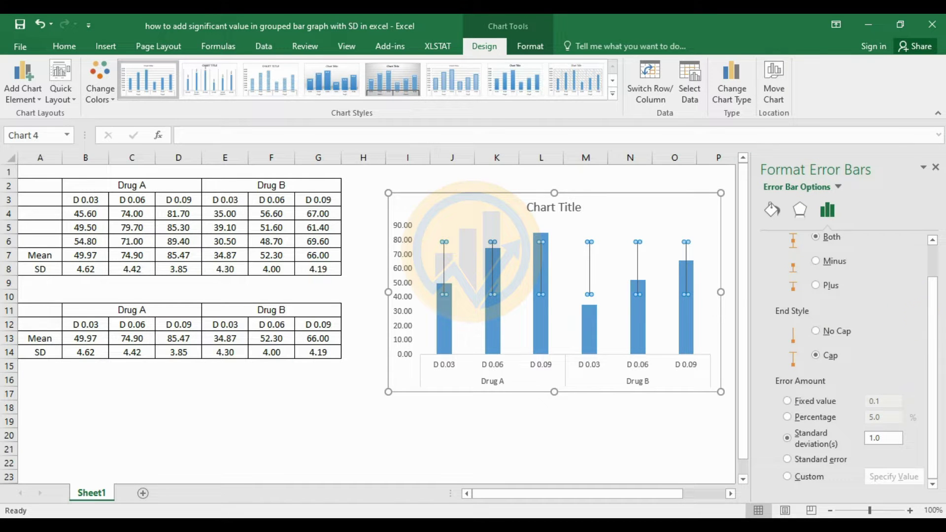
click(789, 477)
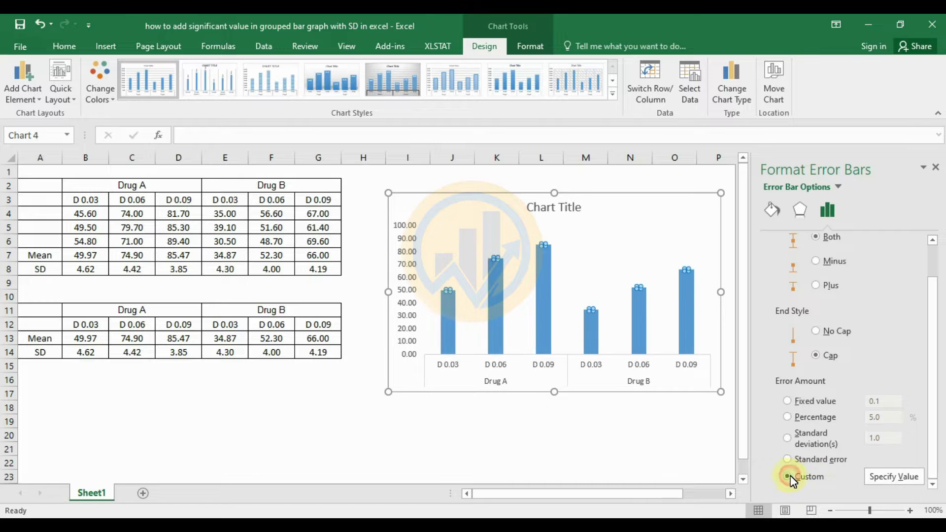
click(892, 478)
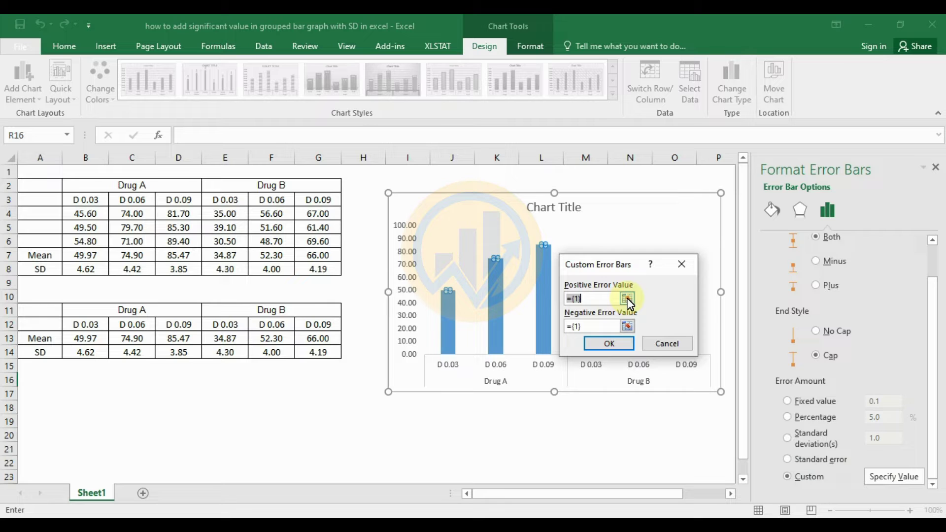
- Set both the positive and negative custom error values to the SD row, B14:G14
click(628, 299)
drag(73, 356, 318, 353)
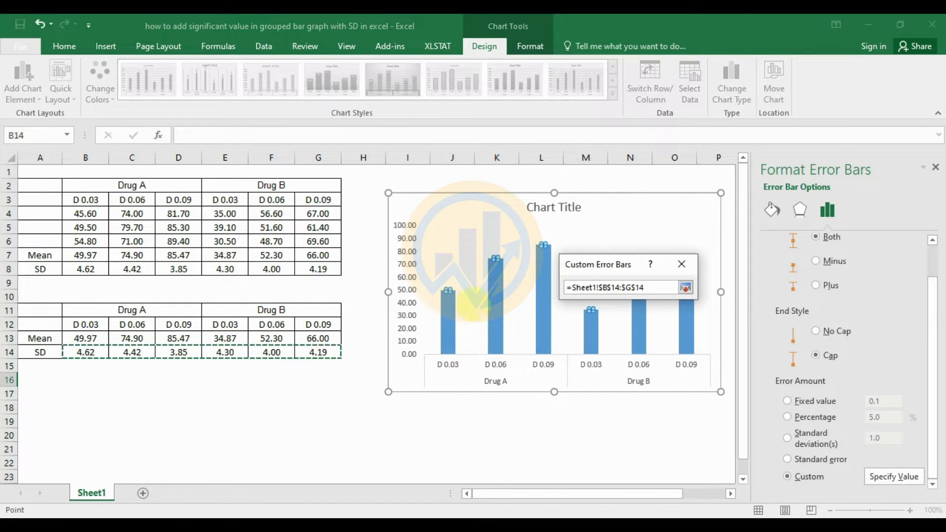
click(685, 288)
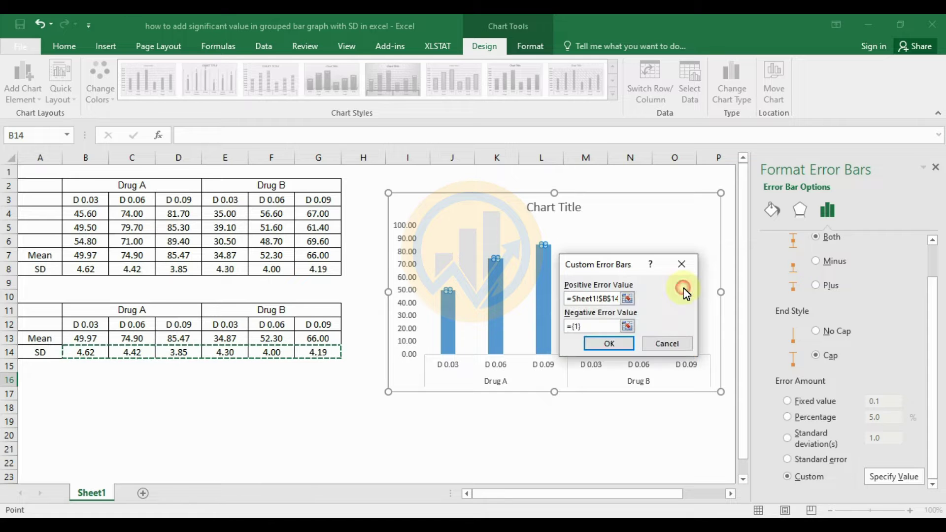
click(627, 327)
drag(101, 352, 303, 357)
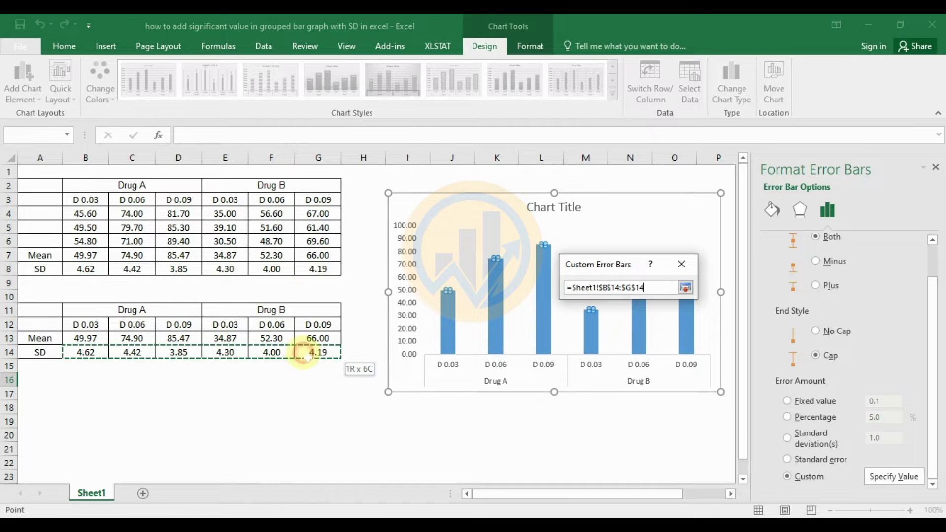
click(685, 288)
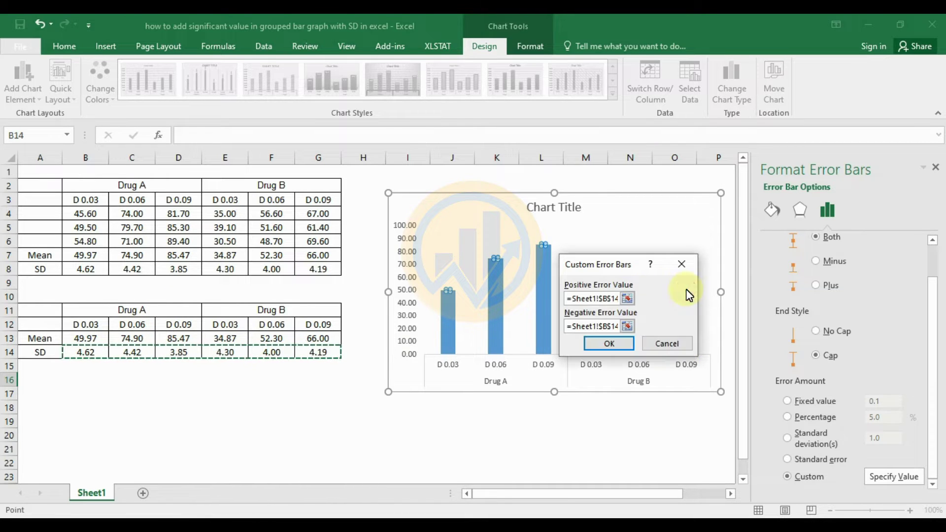
click(609, 343)
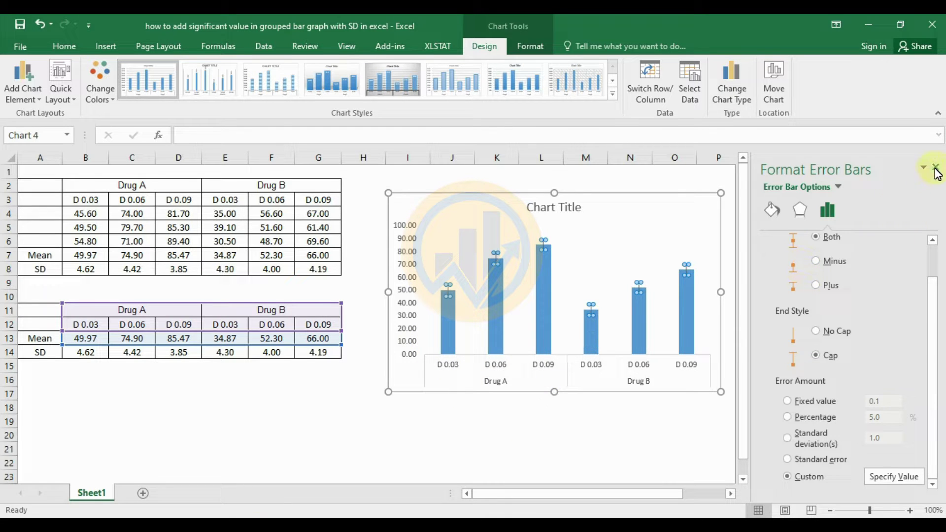
- Move the chart slightly closer to the data tables
click(680, 173)
click(628, 196)
drag(644, 191, 604, 197)
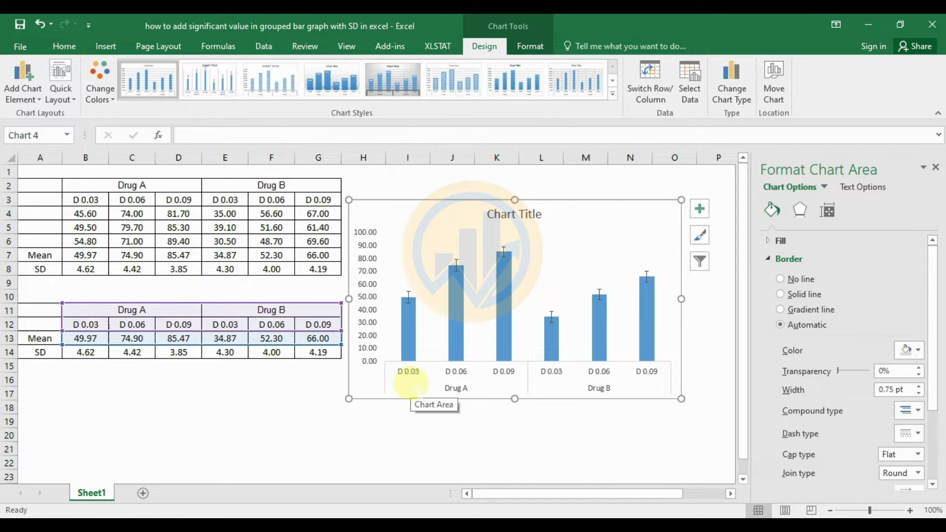
- Format the horizontal axis line as solid black with a width of 1.5 pt
click(403, 377)
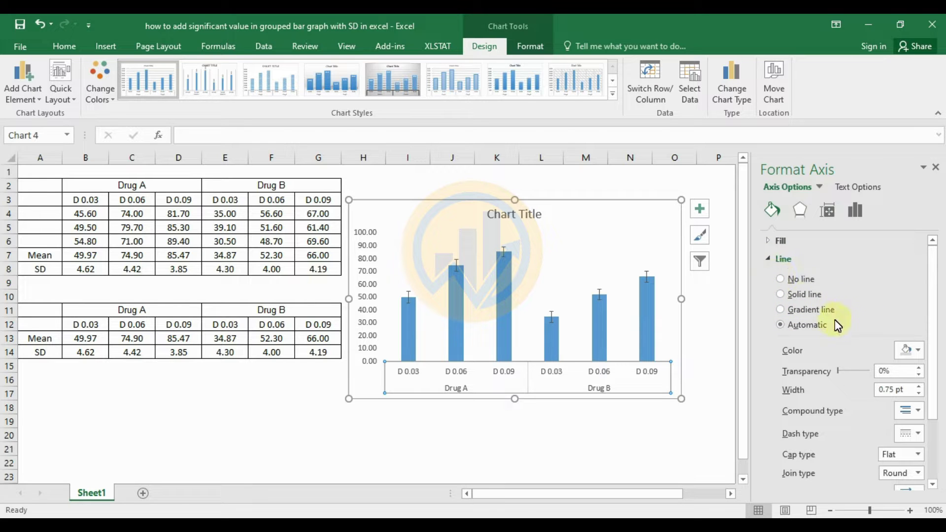
click(919, 351)
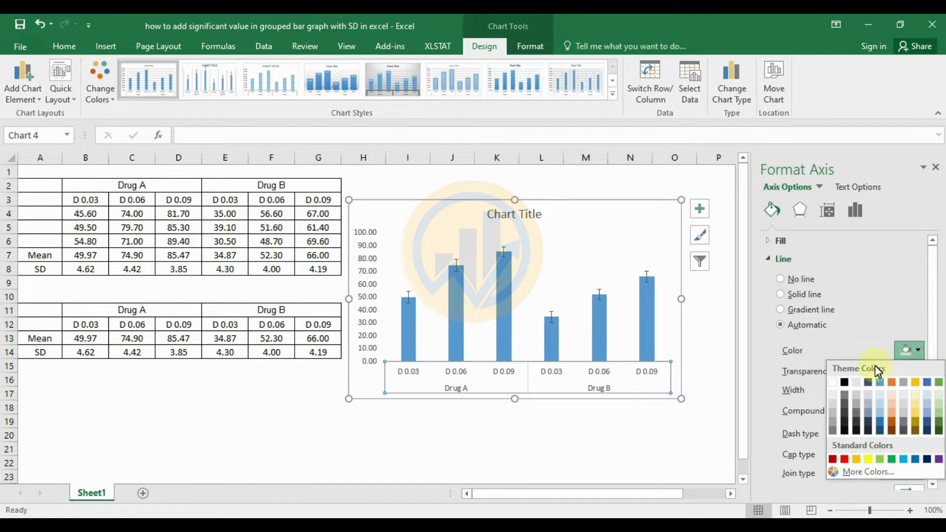
click(845, 383)
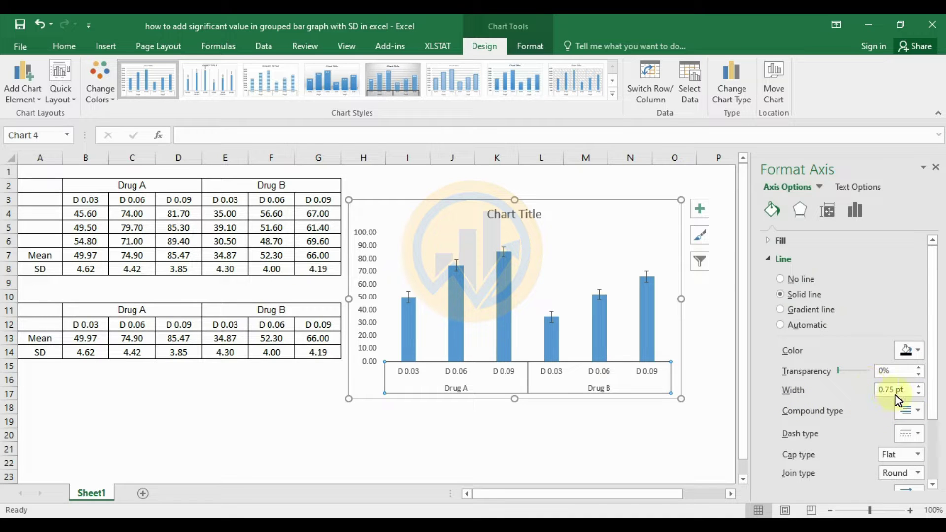
click(919, 387)
click(920, 387)
click(919, 387)
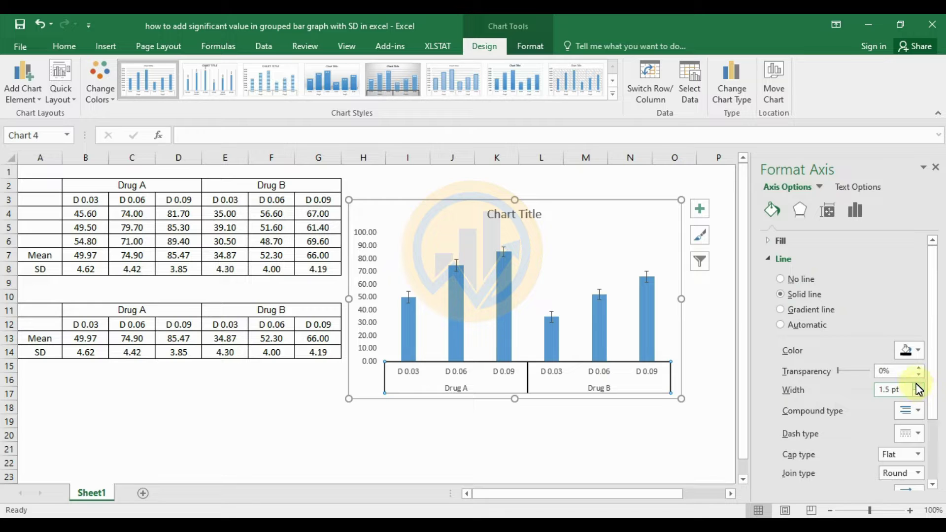
- Set the horizontal axis labels to Times New Roman at size 12
click(604, 371)
click(63, 43)
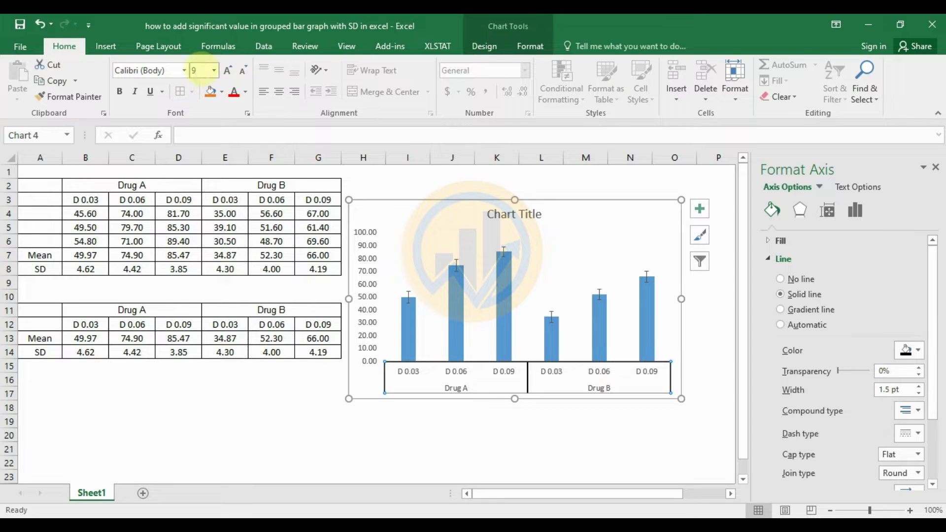
click(186, 69)
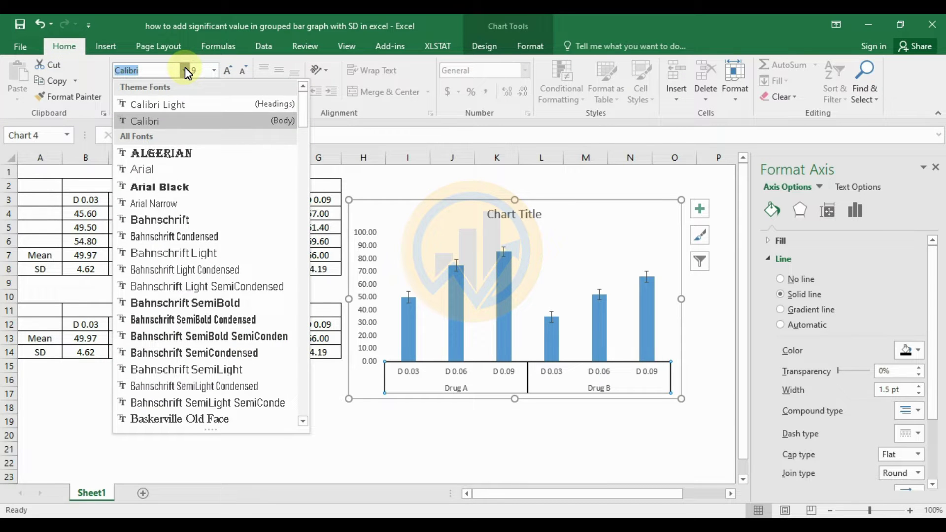
text(Times New Roma)
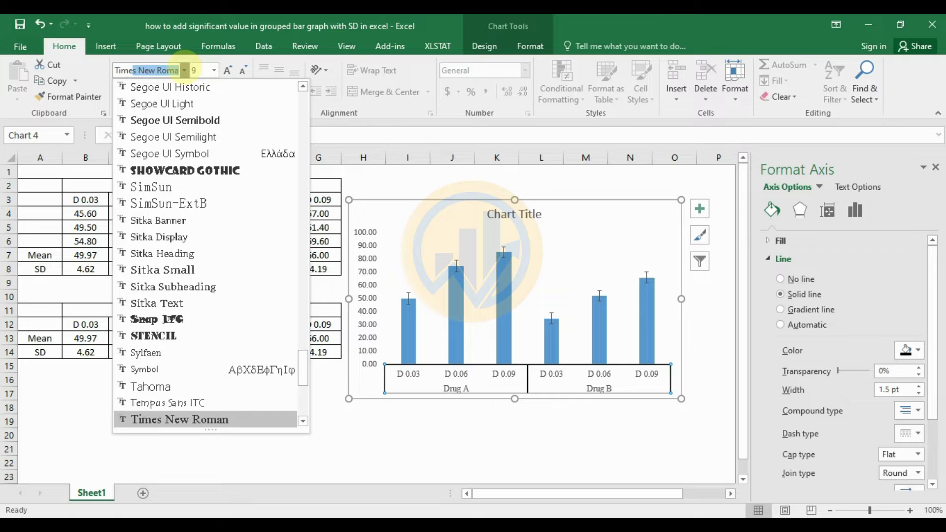
key(Return)
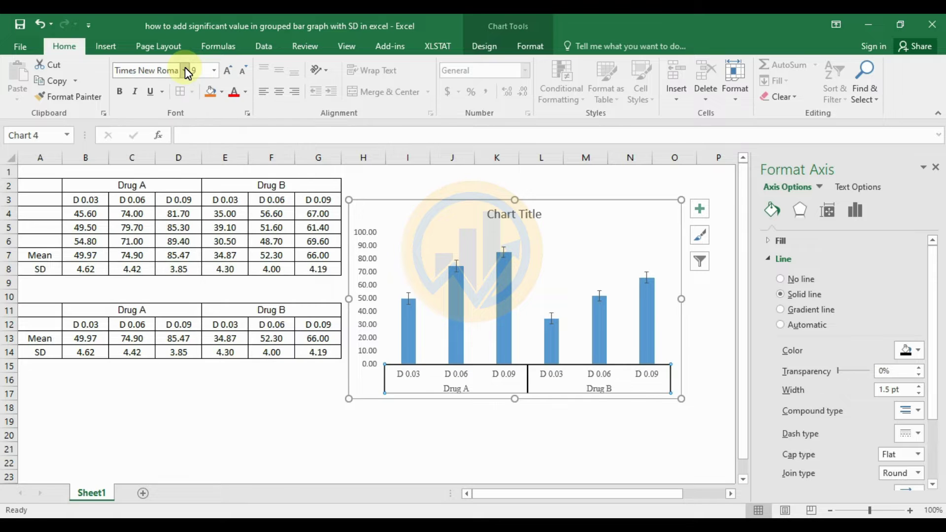
click(214, 70)
click(197, 152)
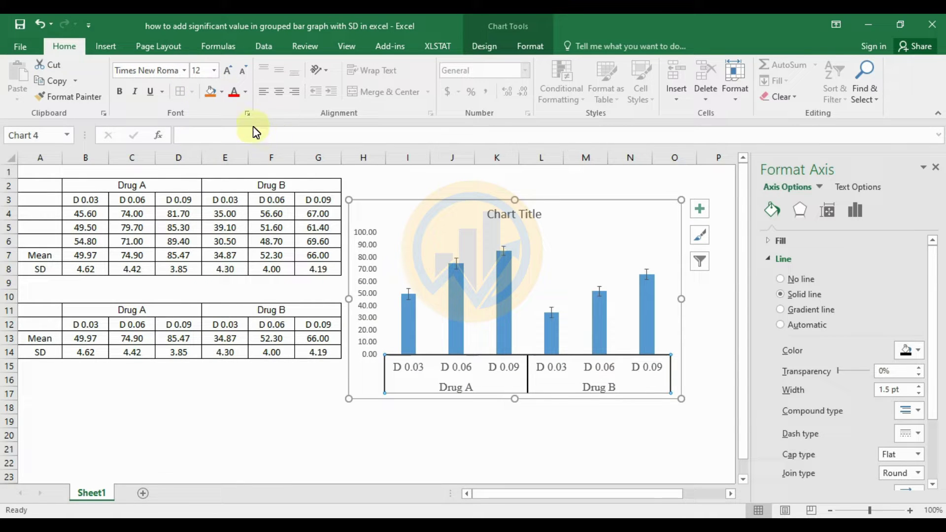
- Color the horizontal axis labels black and reduce their font size to 10.5
click(245, 93)
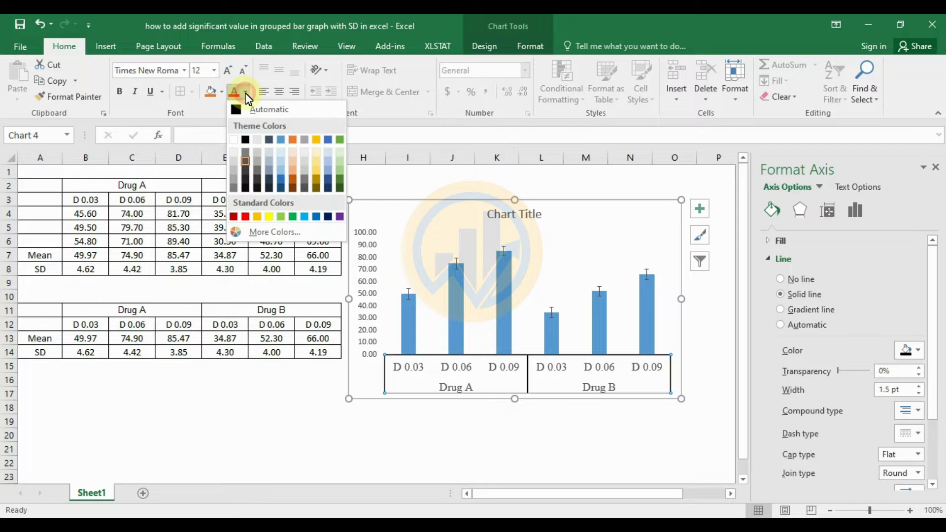
click(245, 139)
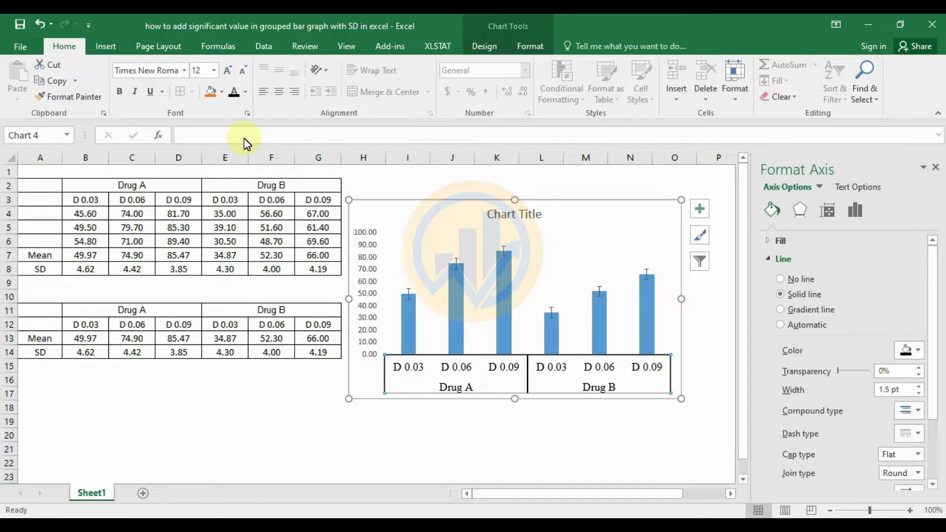
click(241, 70)
click(242, 71)
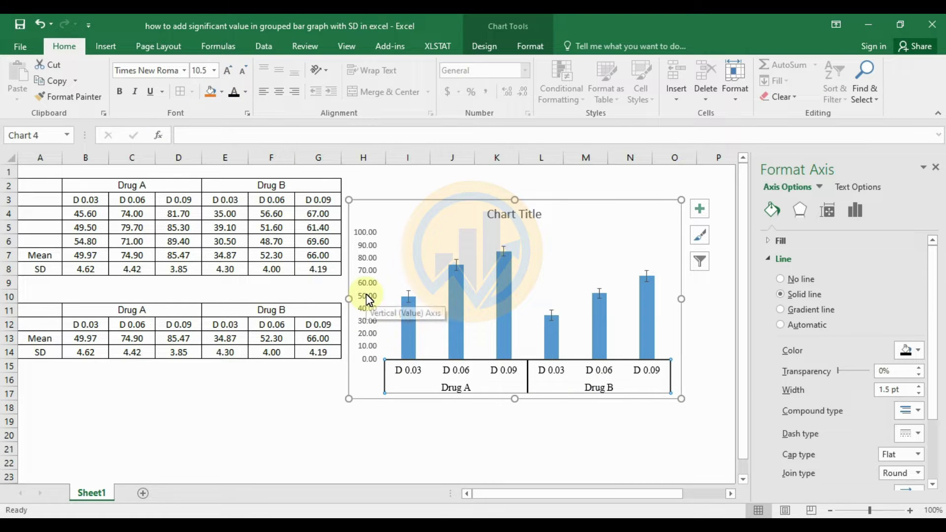
- Format the vertical axis line as solid black with a width of 1.5 pt
click(368, 260)
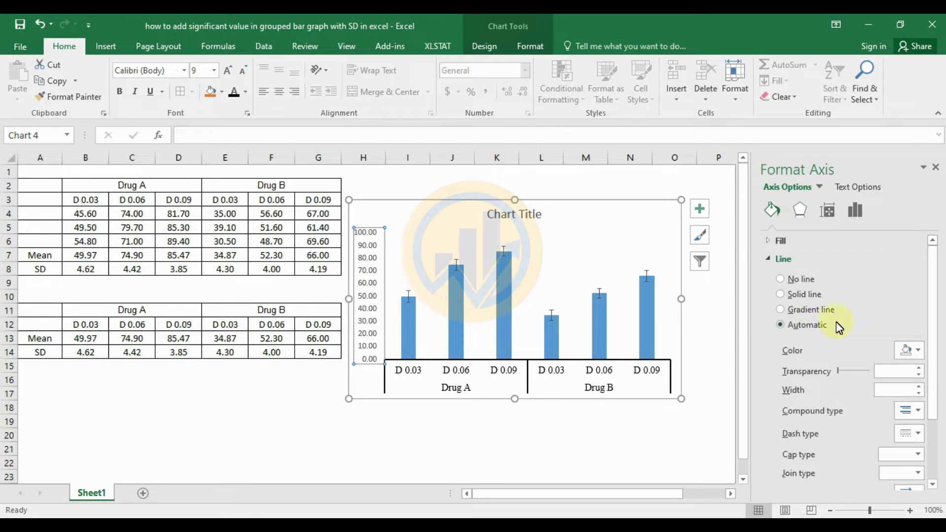
click(917, 348)
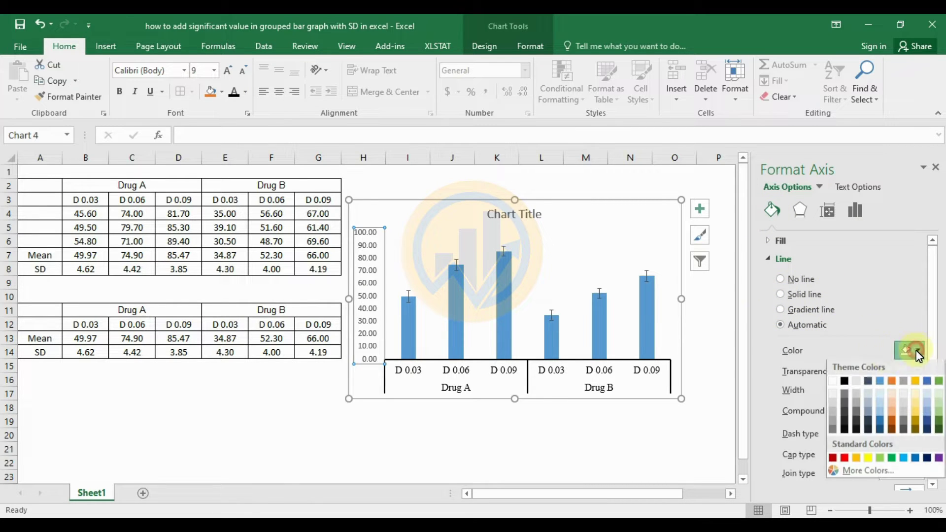
click(845, 382)
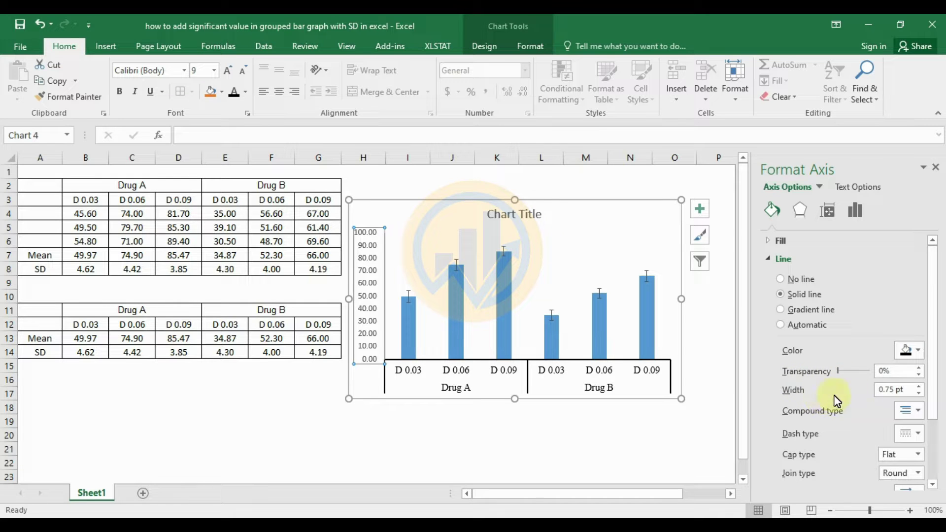
click(918, 386)
click(918, 386)
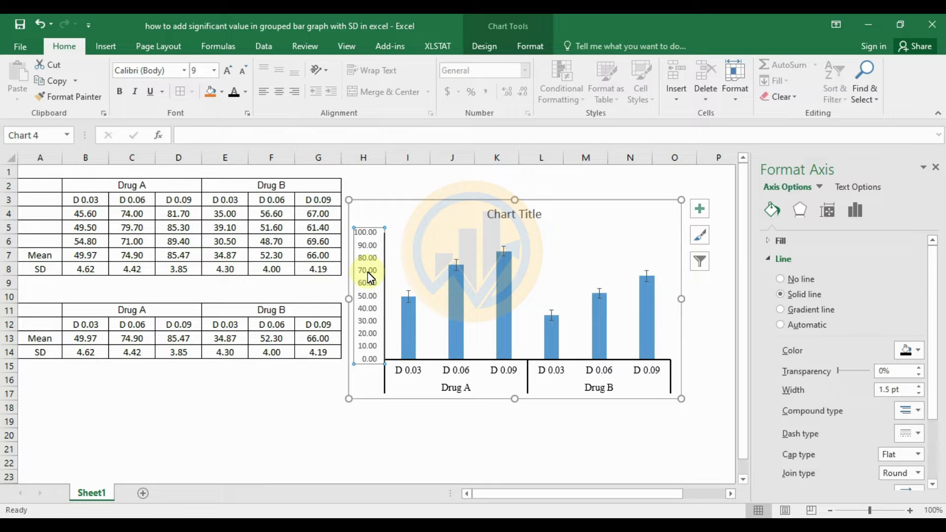
- Set the vertical axis maximum bound to 120
click(860, 214)
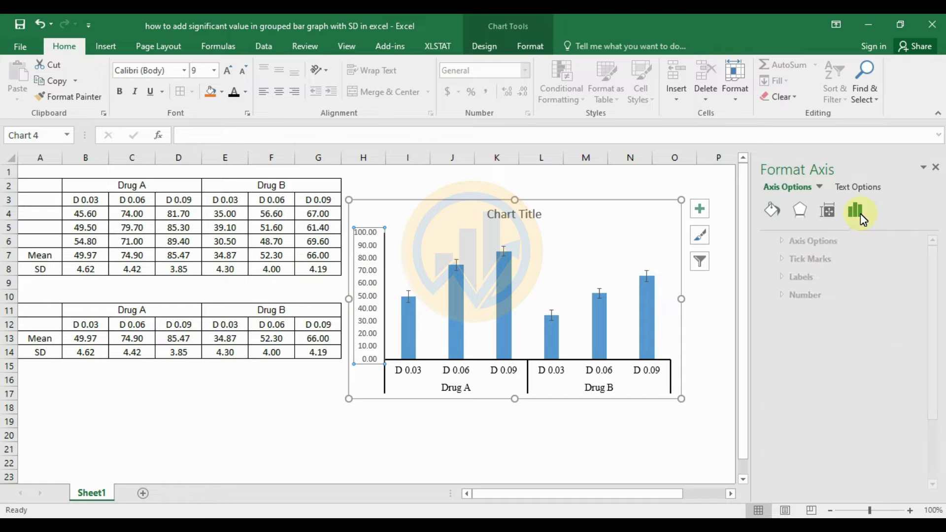
click(768, 241)
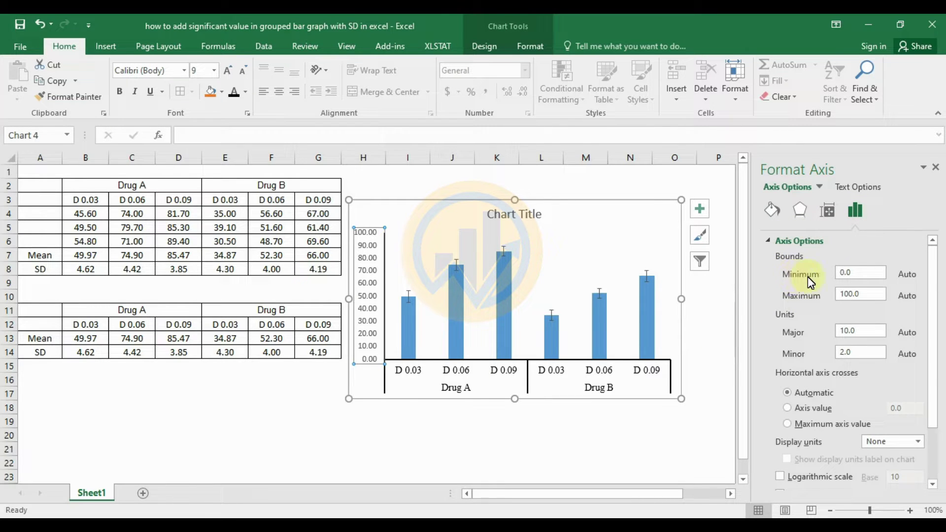
click(848, 296)
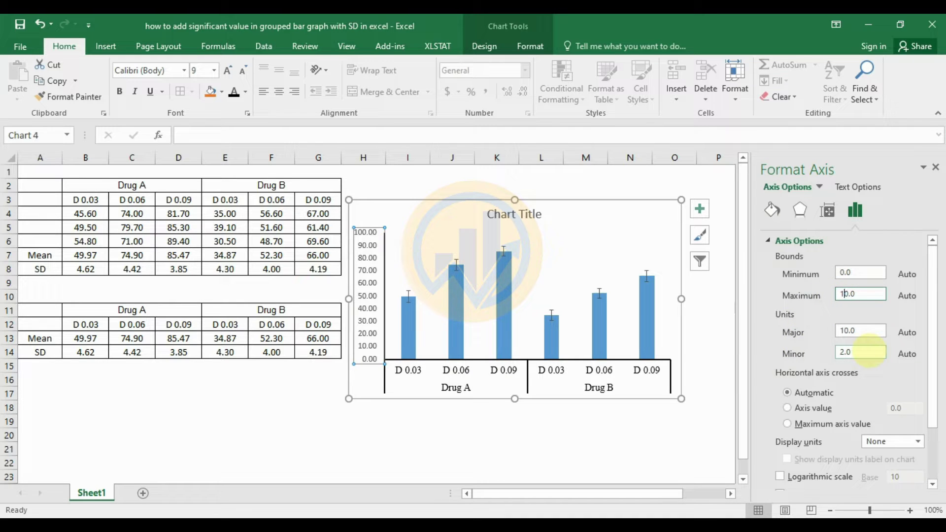
click(717, 325)
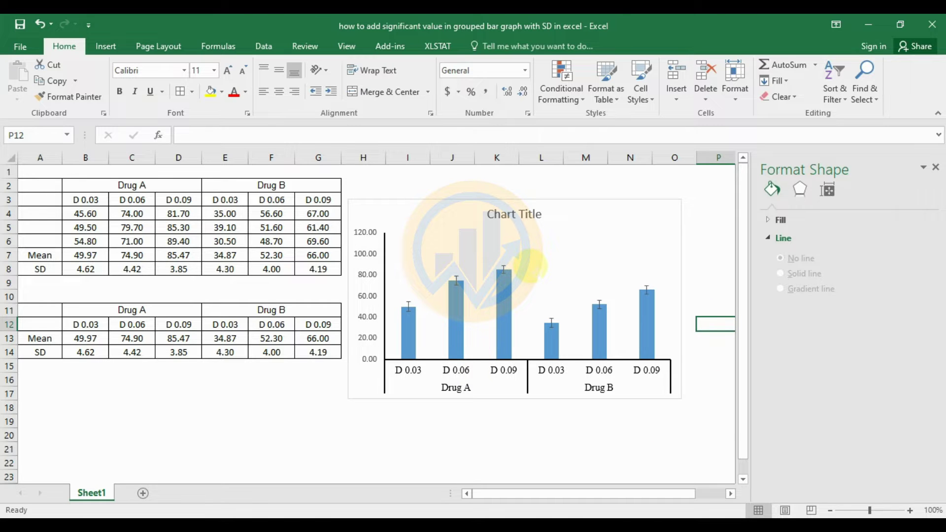
- Set the vertical axis labels to Times New Roman at size 10
click(369, 255)
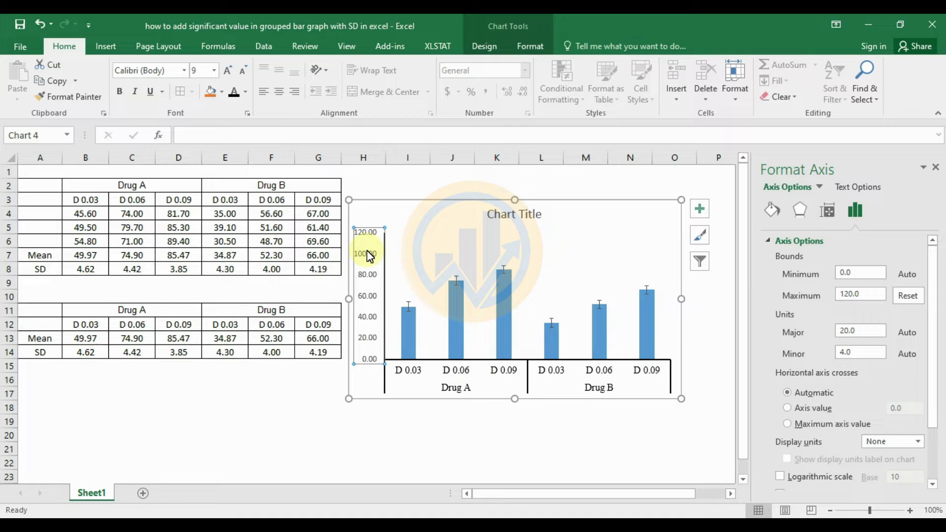
click(183, 69)
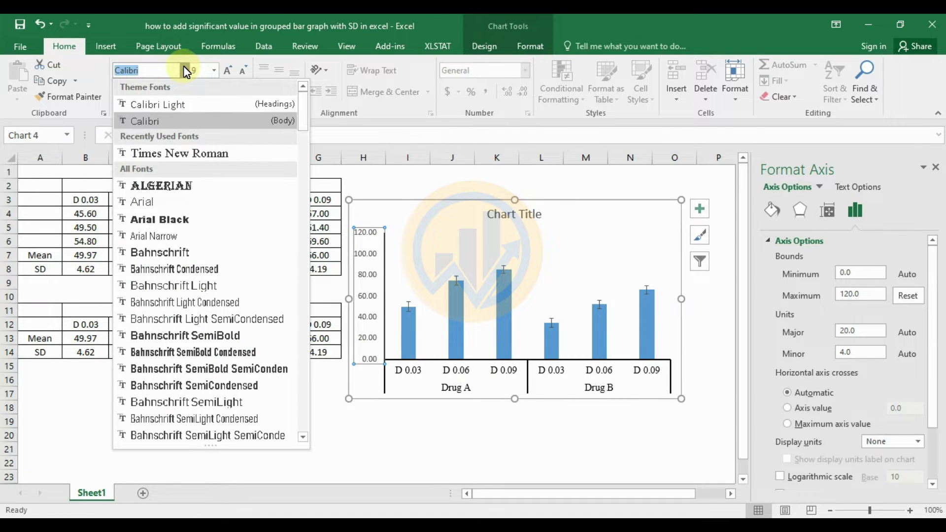
click(180, 154)
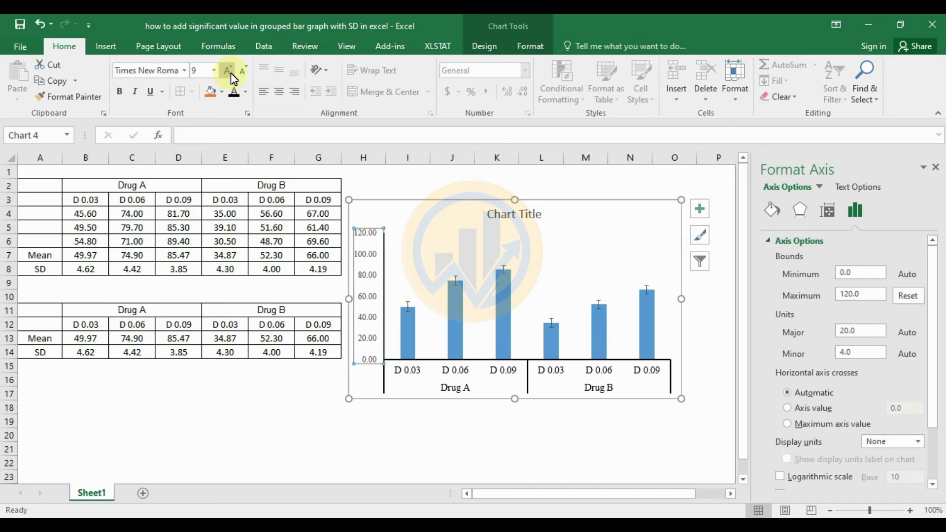
click(230, 72)
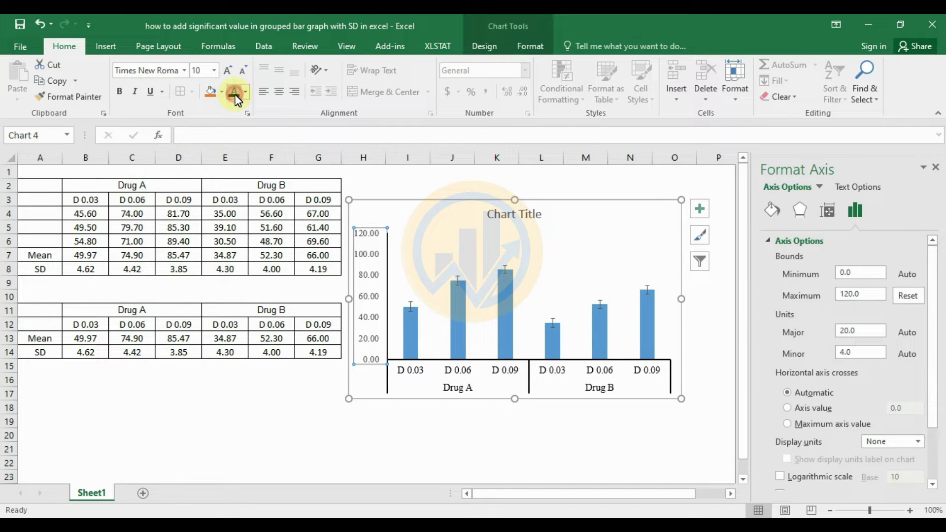
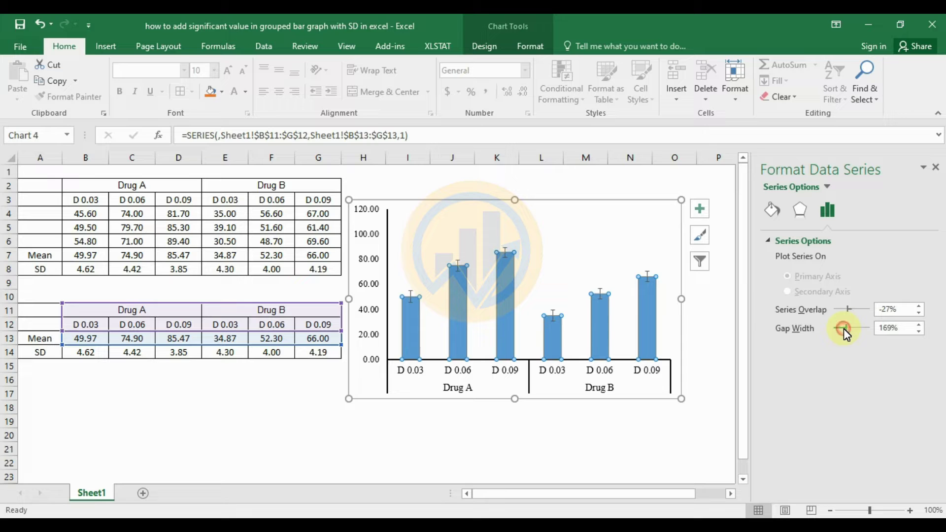
- Set the gap width of the column series to 120%
drag(844, 329, 839, 327)
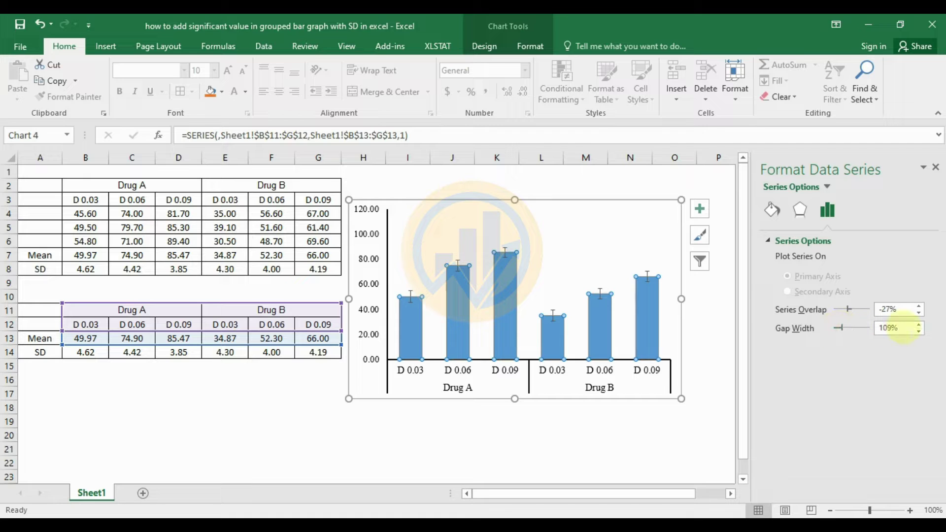
click(919, 325)
click(920, 326)
click(919, 326)
click(920, 326)
click(920, 326)
click(919, 326)
click(920, 326)
click(920, 325)
click(920, 326)
click(919, 326)
click(920, 326)
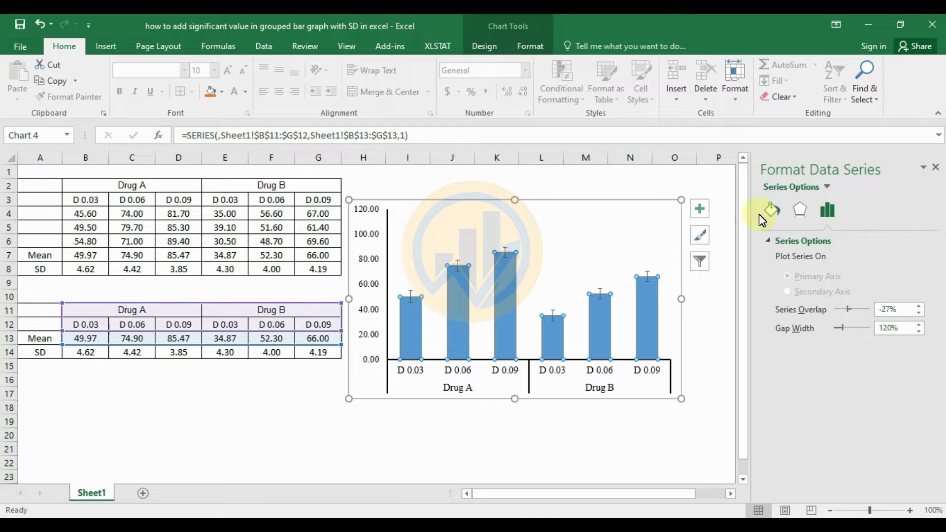
- Fill the D 0.03 columns of Drug A and Drug B with standard green
click(415, 329)
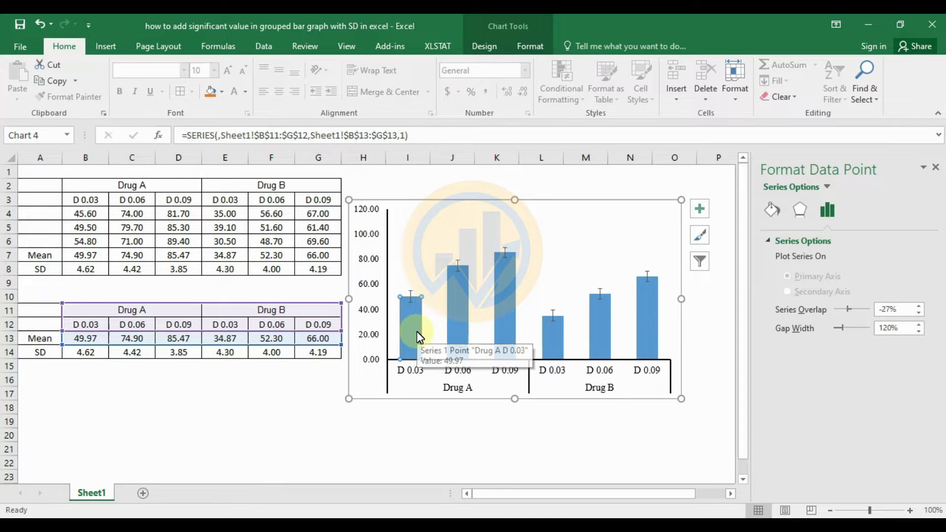
click(223, 93)
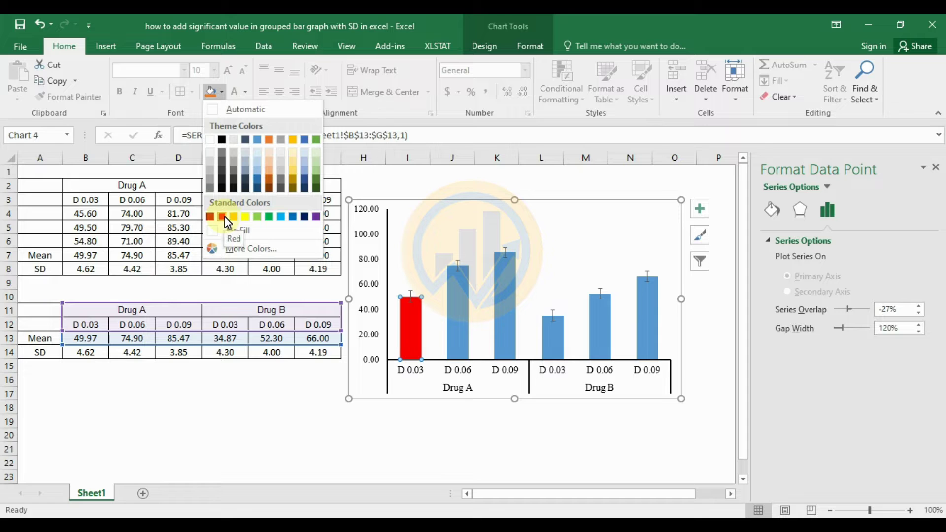
click(269, 217)
click(556, 347)
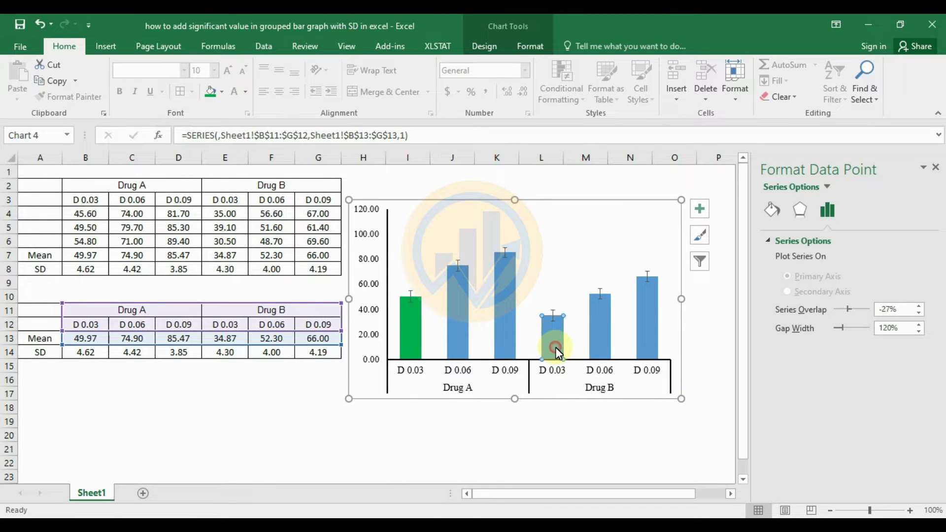
click(209, 92)
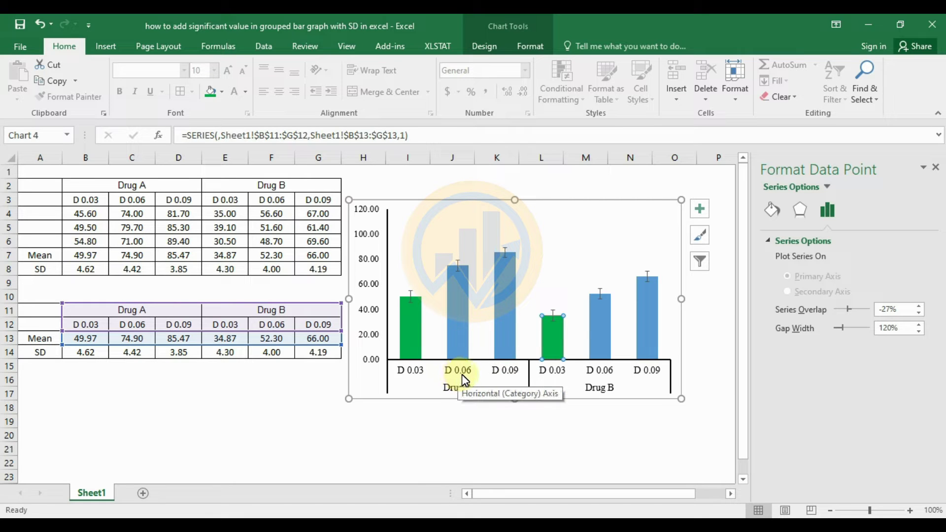
- Fill the D 0.06 columns of Drug A and Drug B with standard blue
click(459, 329)
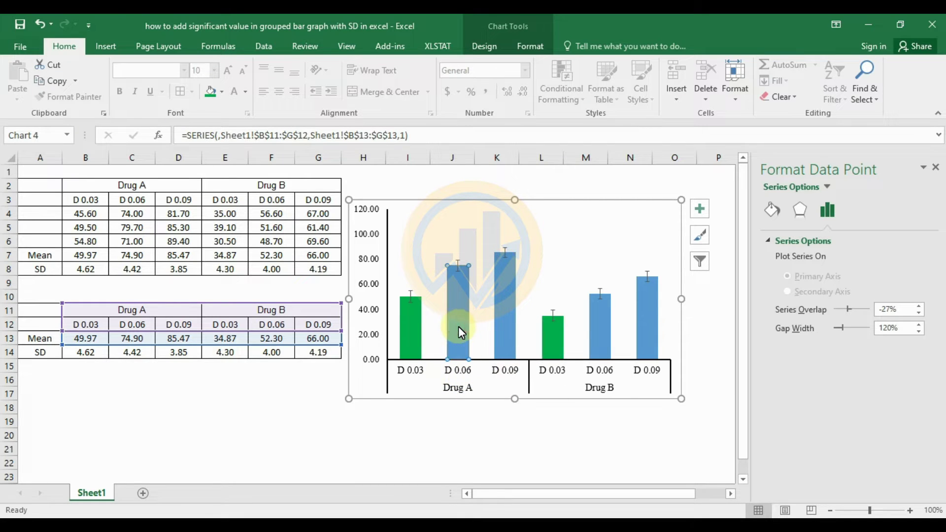
click(222, 92)
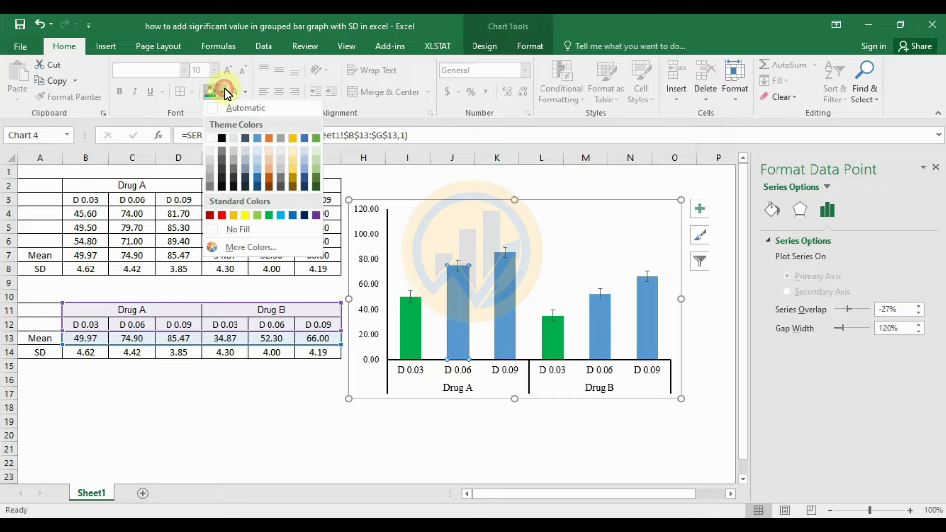
click(294, 217)
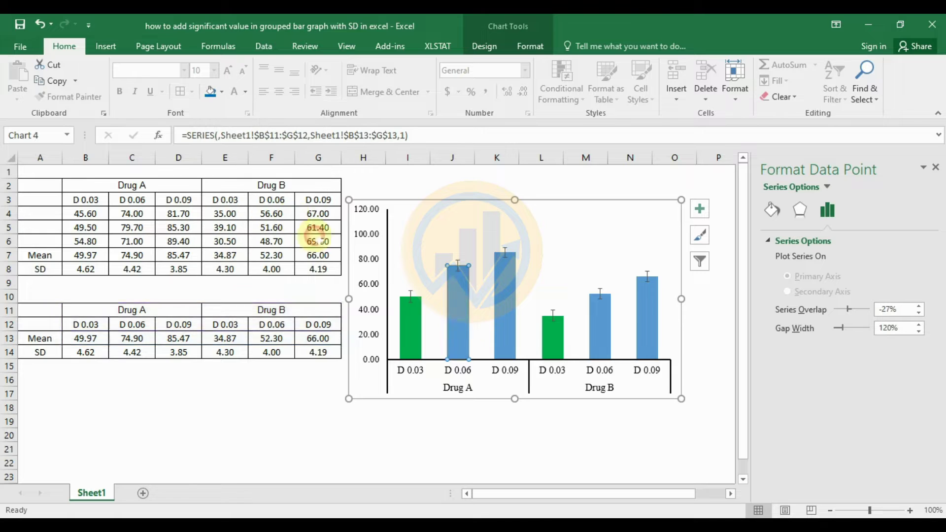
click(607, 332)
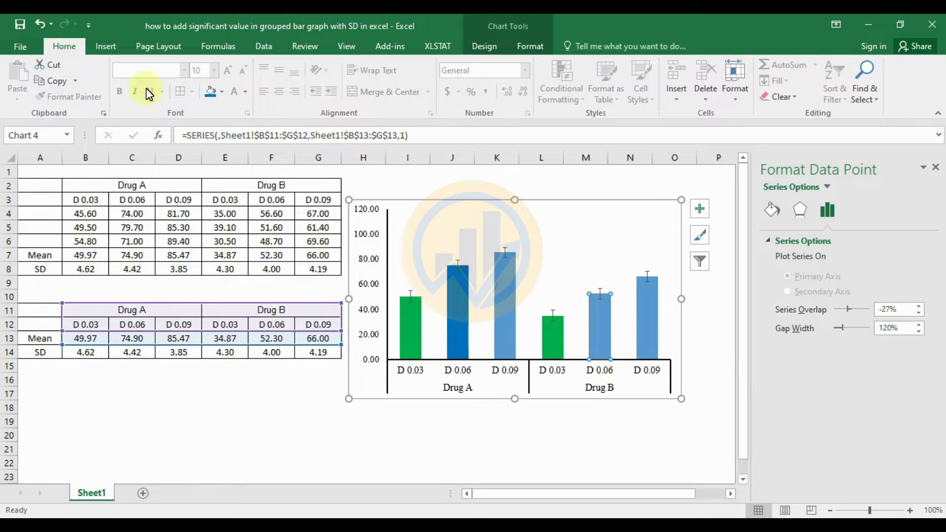
click(210, 93)
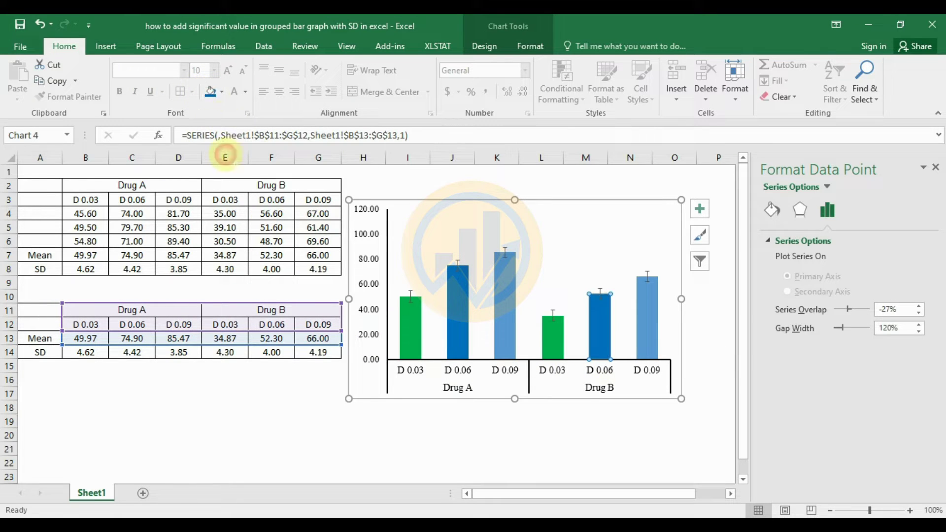
- Fill the D 0.09 columns of Drug A and Drug B with standard red
click(508, 300)
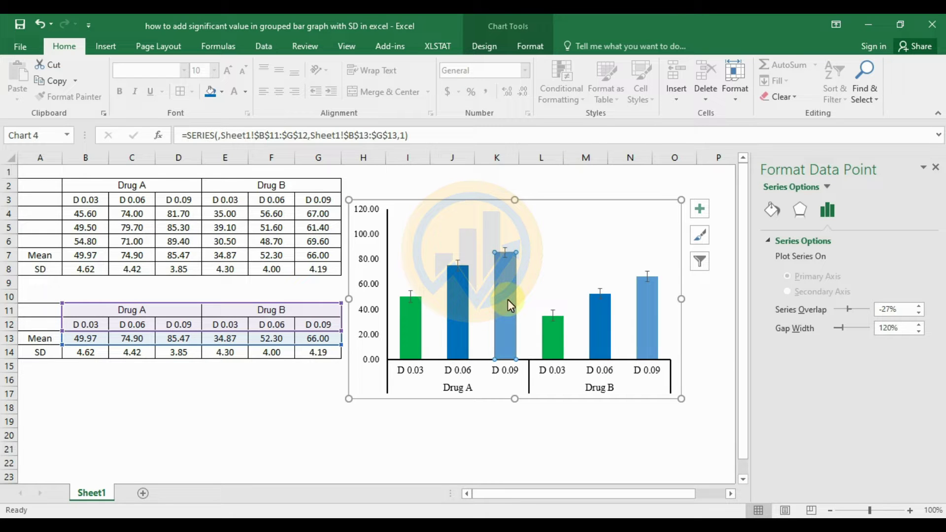
click(222, 93)
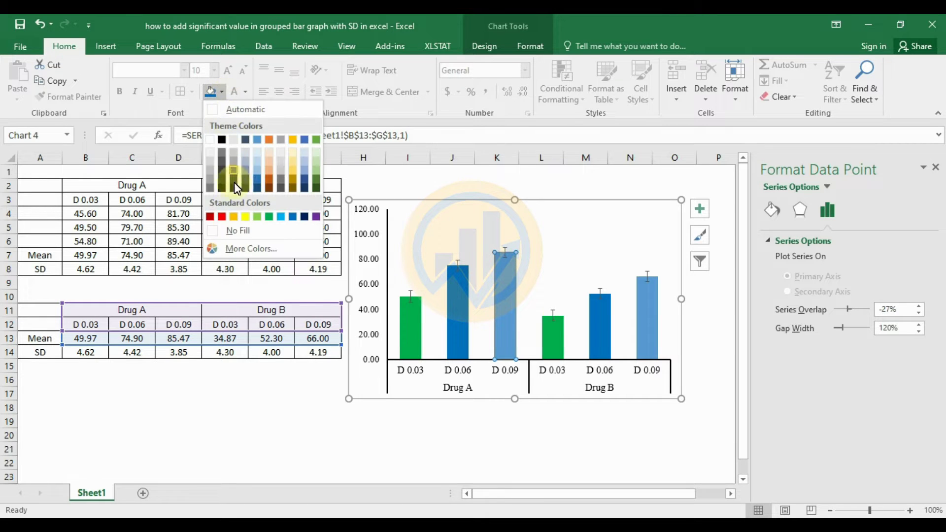
click(223, 217)
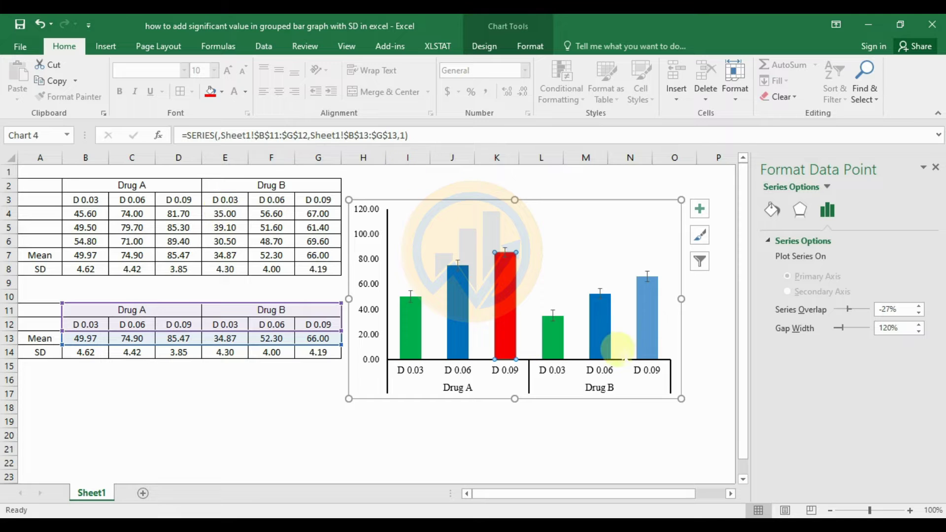
click(661, 325)
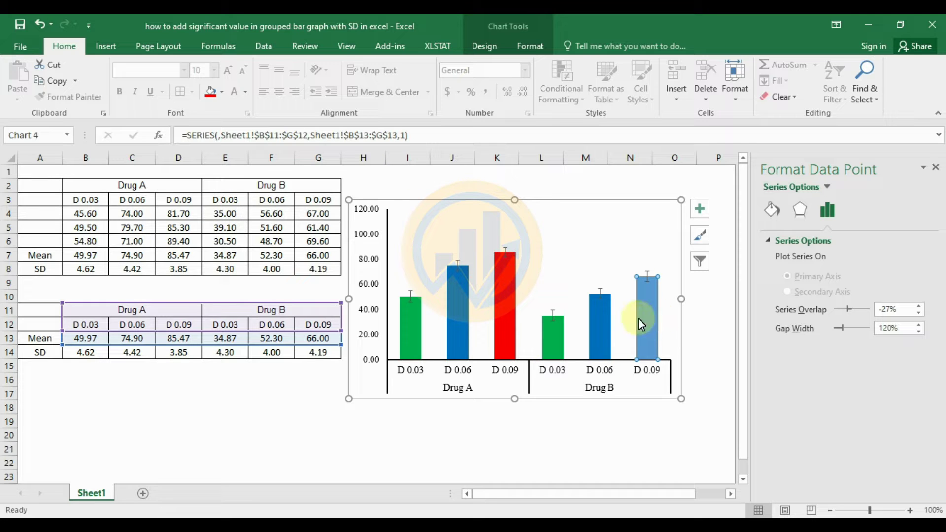
click(210, 94)
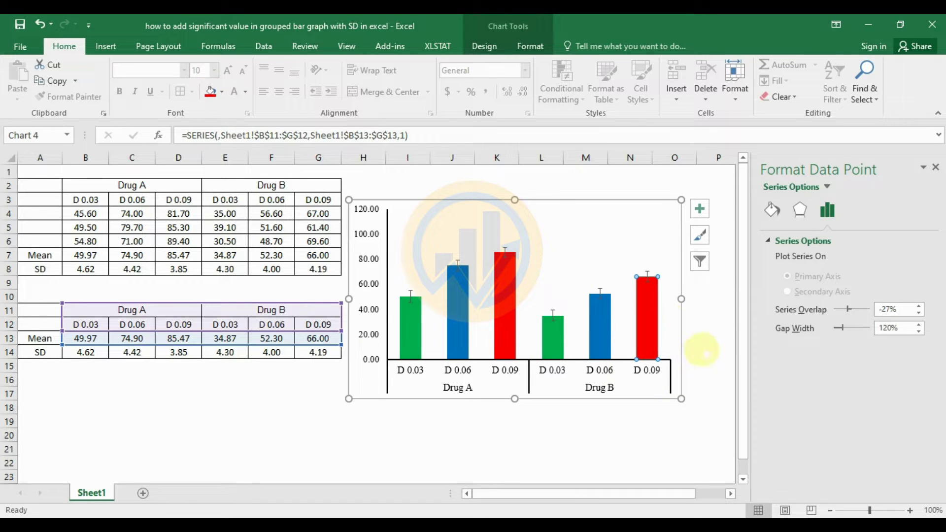
click(700, 351)
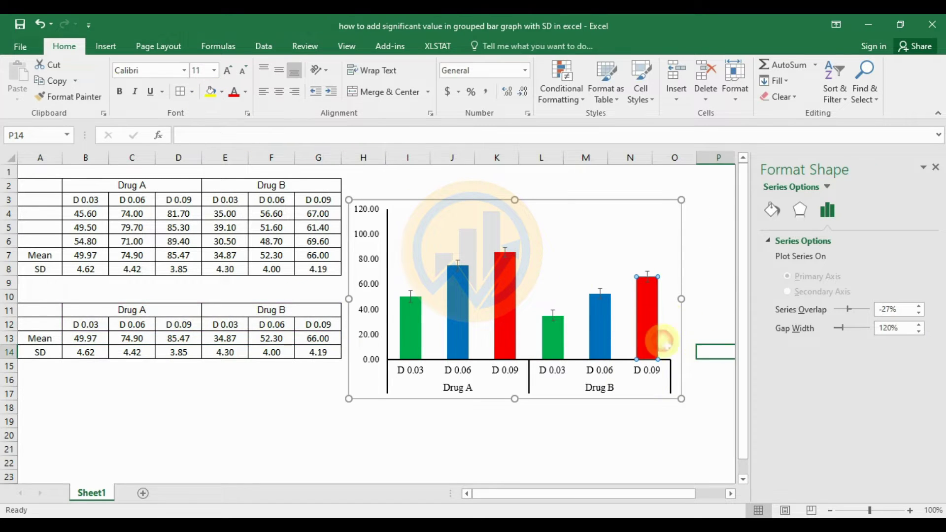
- Give all columns in the series a solid black border with a width of 1.5 pt
click(650, 315)
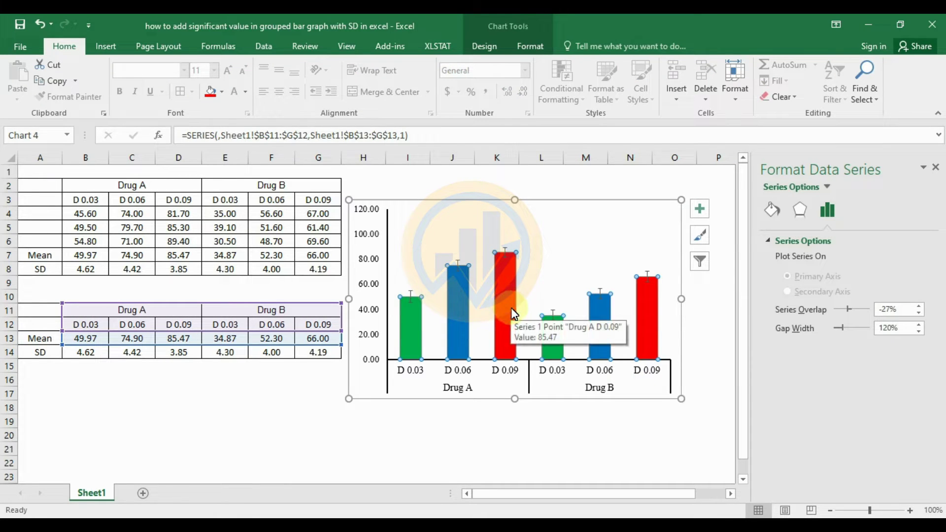
click(773, 210)
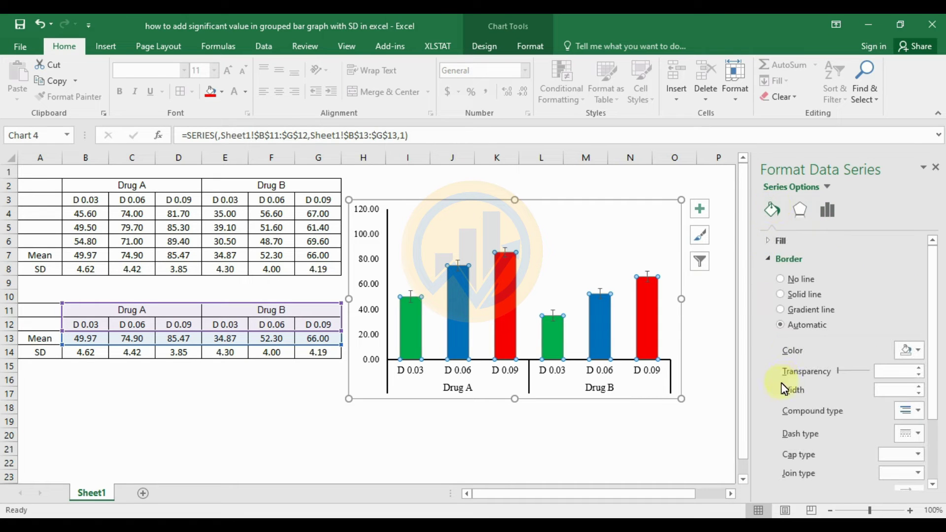
click(919, 351)
click(844, 380)
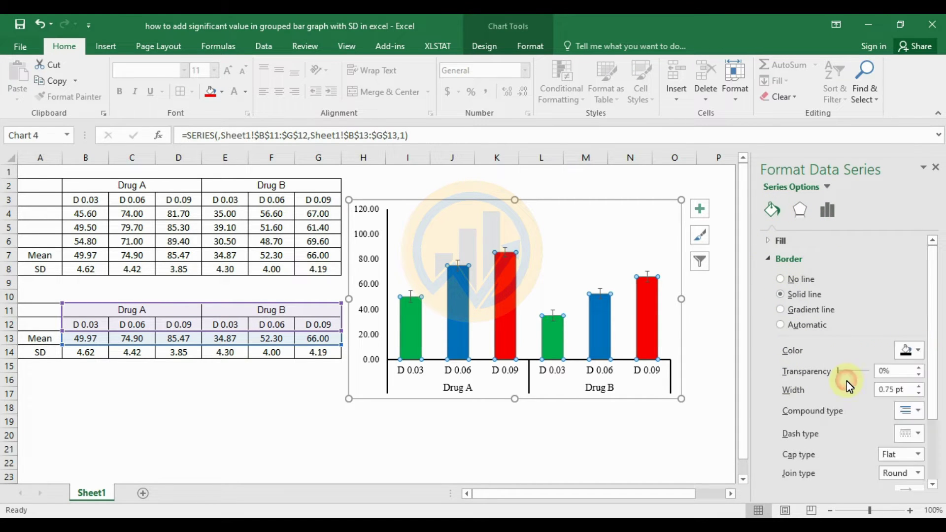
click(916, 386)
click(916, 385)
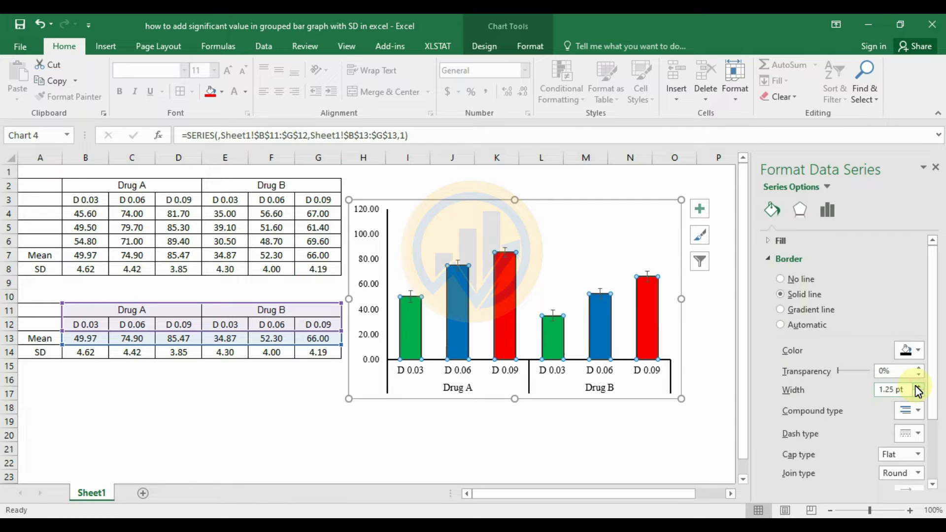
click(722, 351)
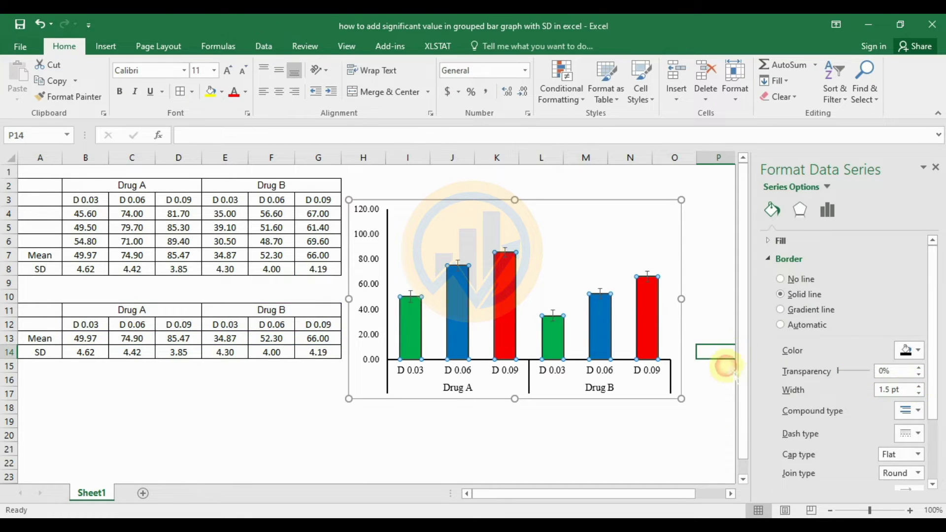
- Format the error bars of the Drug A and Drug B columns as solid black lines with a width of 1.5 pt
click(506, 256)
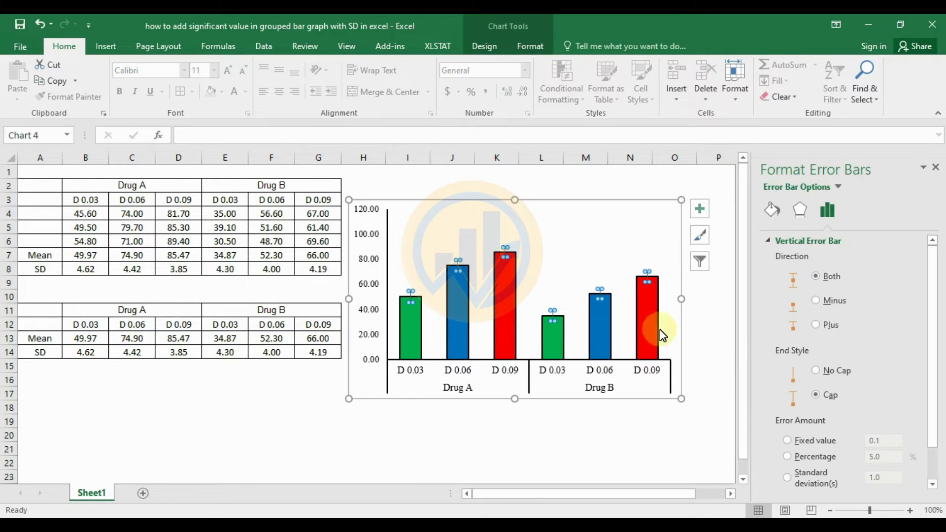
scroll(814, 384, down, 3)
scroll(813, 385, up, 3)
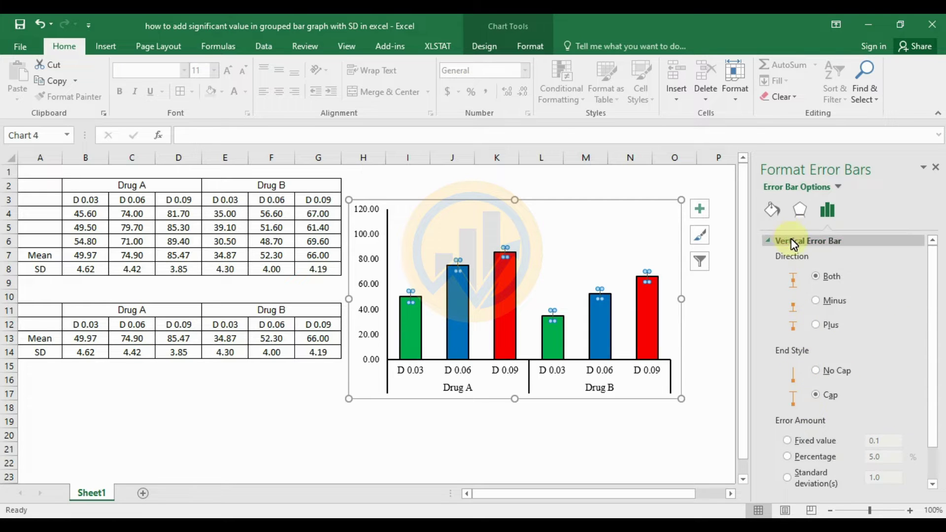
click(773, 211)
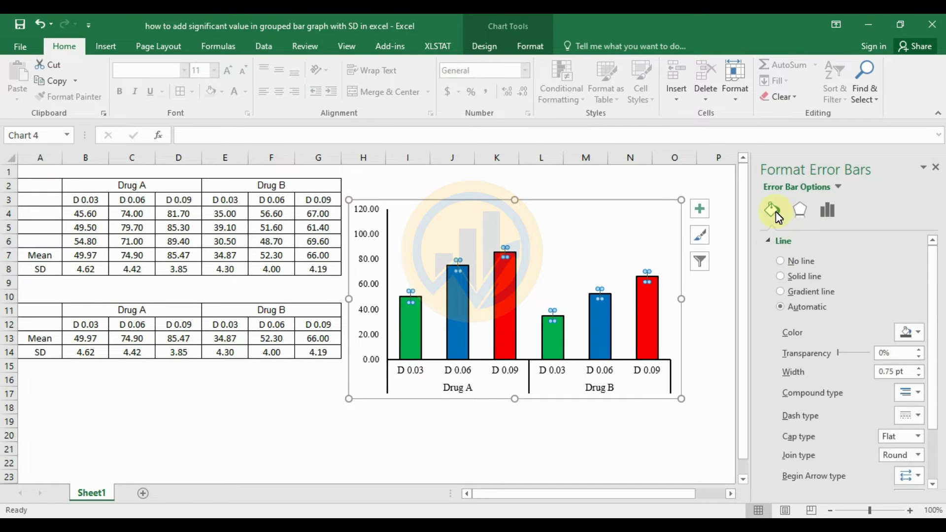
click(919, 332)
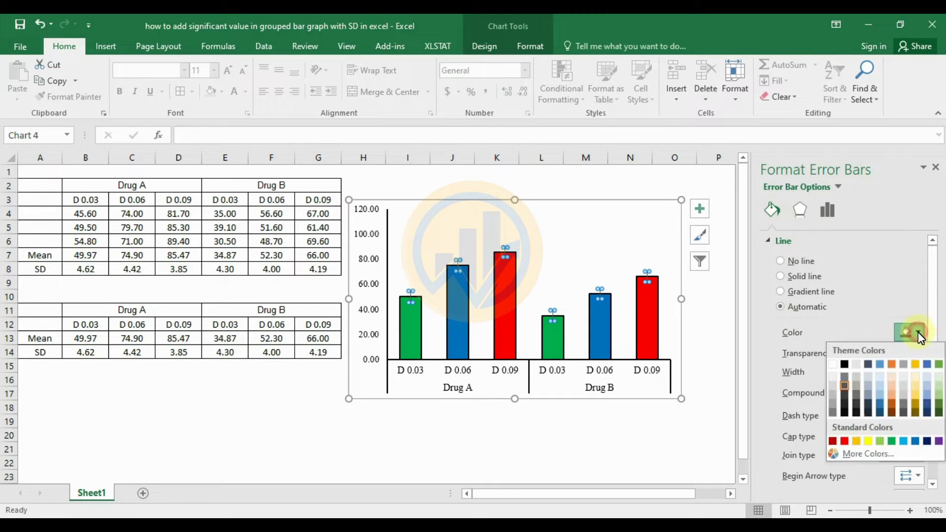
click(846, 364)
click(918, 369)
click(918, 369)
click(918, 368)
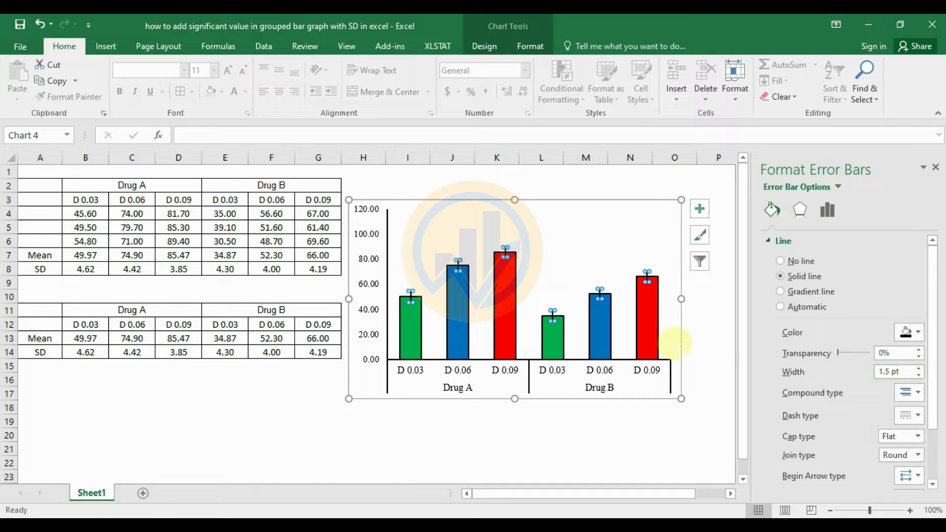
click(704, 323)
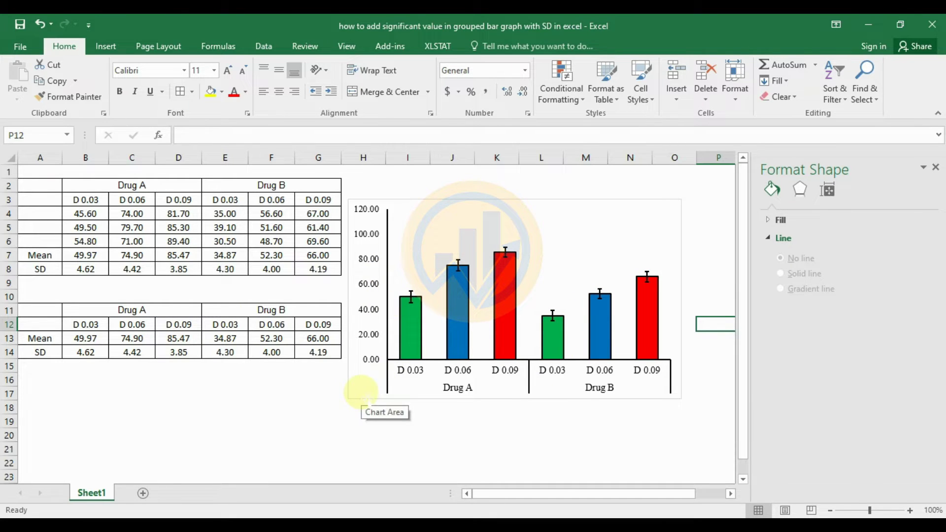
- Give the chart area a solid black border and increase its width by one increment
click(361, 393)
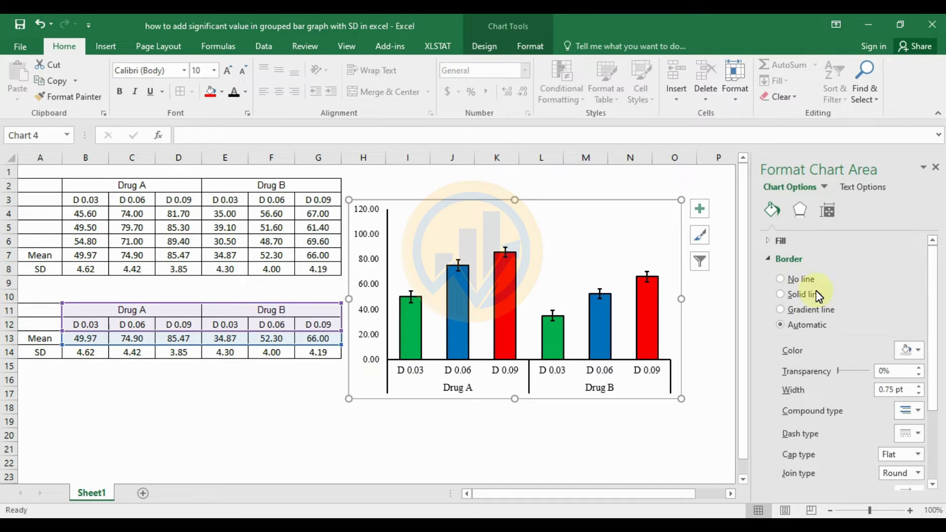
click(914, 350)
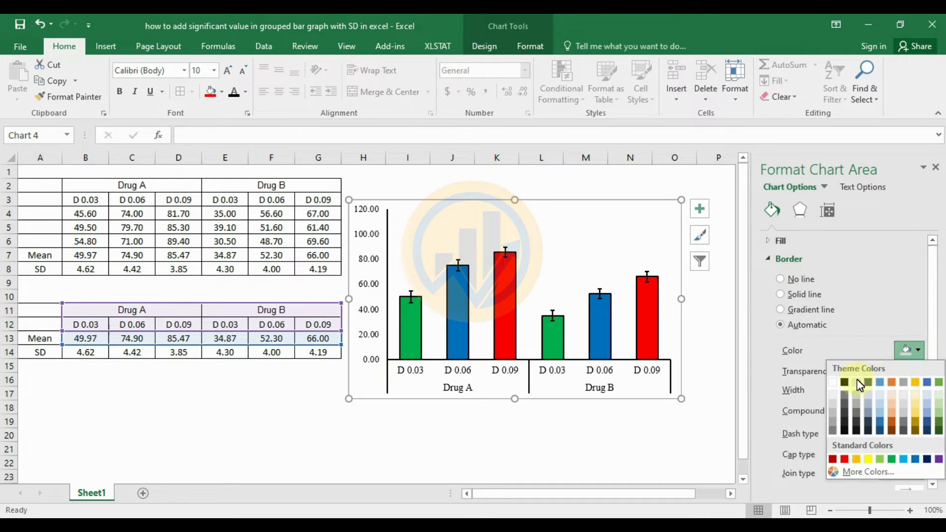
click(845, 383)
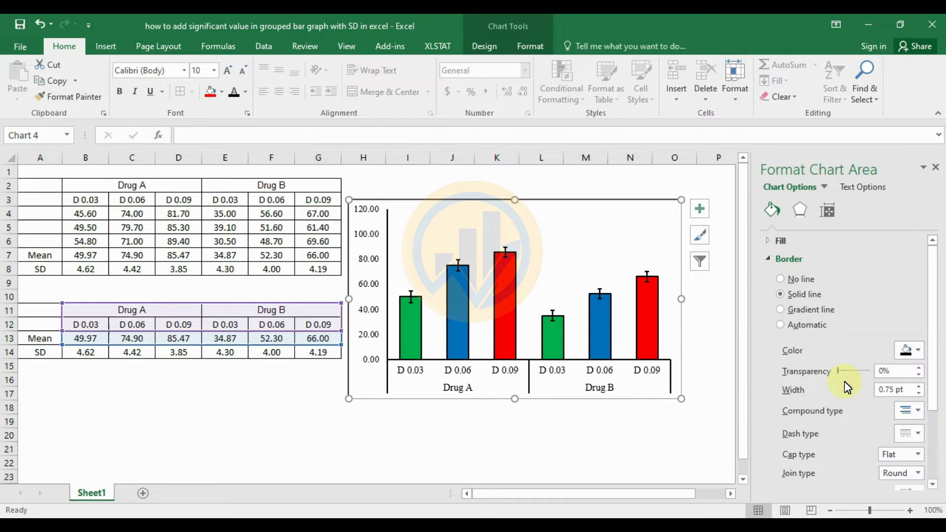
click(919, 384)
click(720, 371)
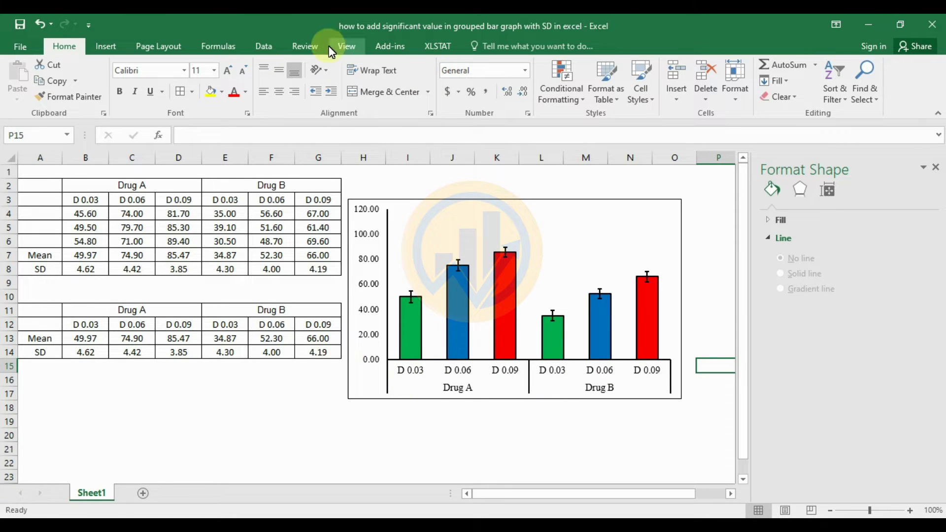
- Draw a horizontal line about 0.71" long inside the chart, spanning the D 0.03 and D 0.06 columns of Drug A
click(443, 205)
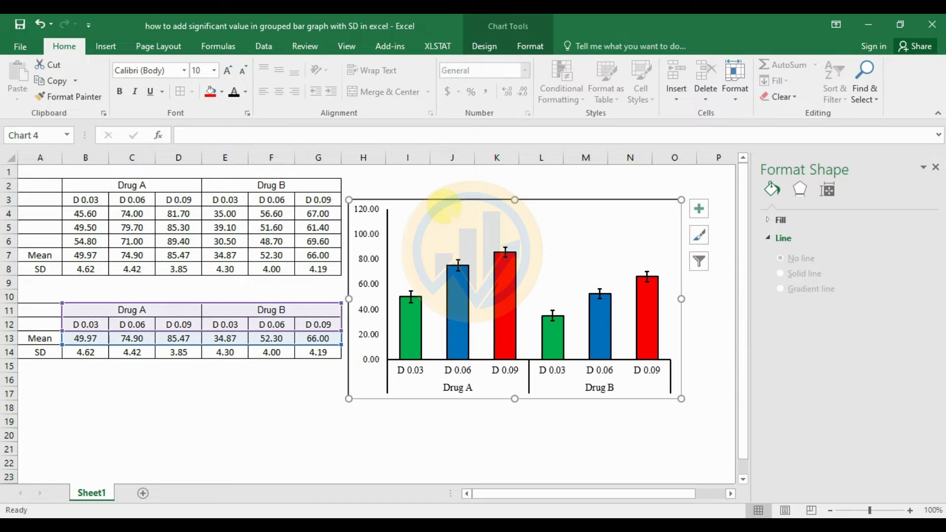
click(935, 167)
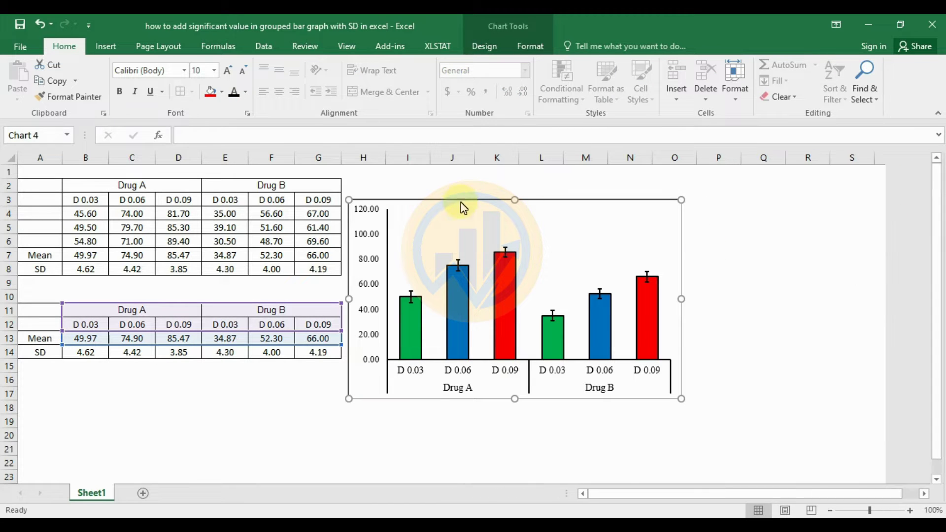
click(473, 46)
click(526, 43)
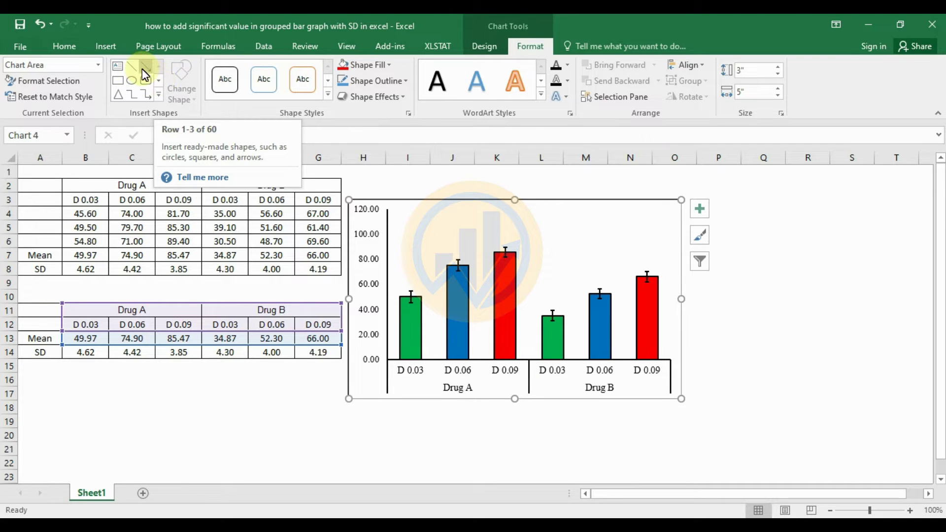
click(159, 94)
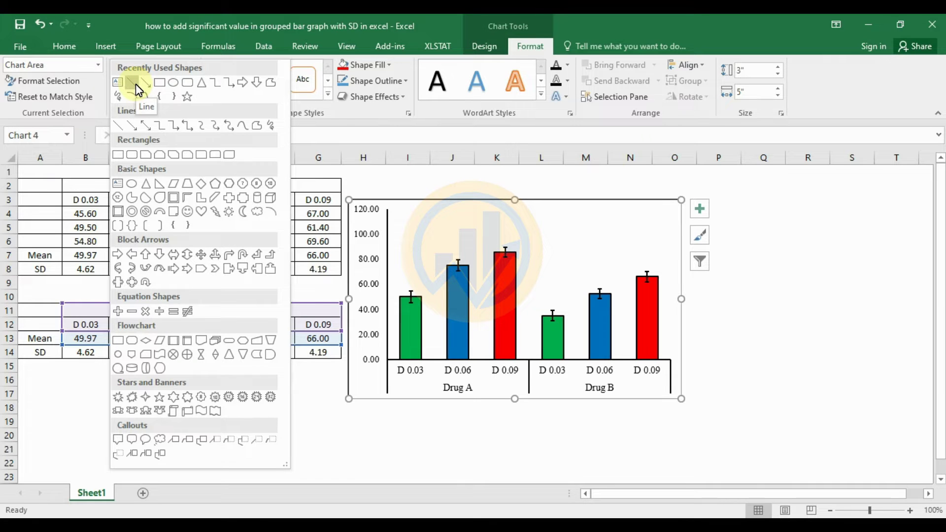
click(134, 84)
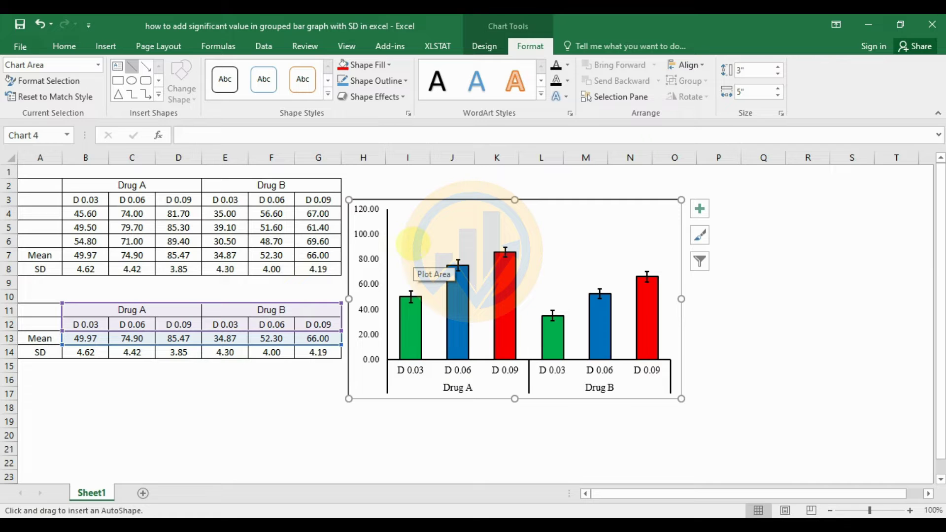
drag(413, 244, 456, 246)
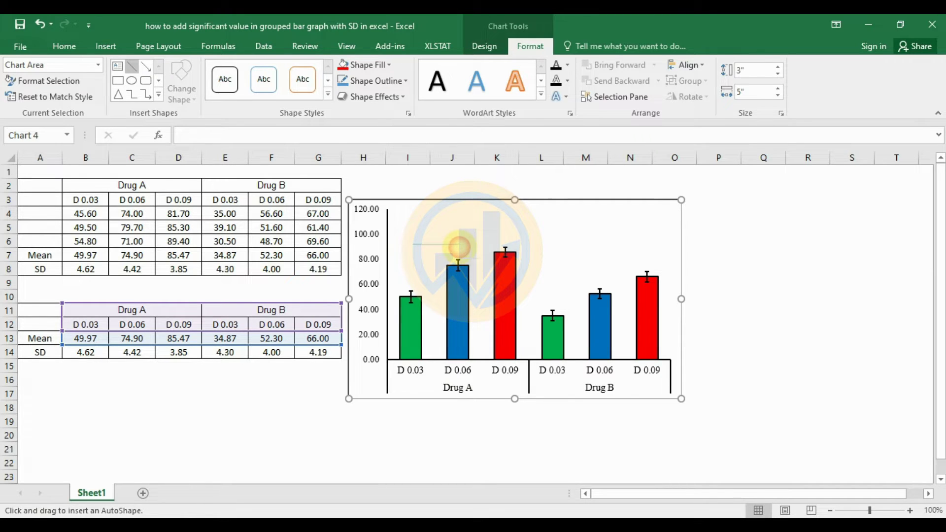
drag(459, 245, 459, 244)
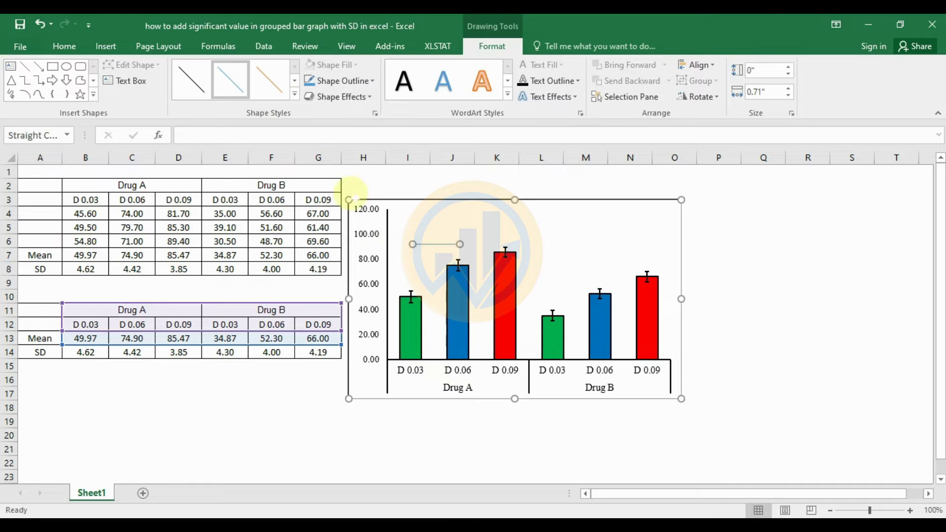
- Apply the medium-weight black theme style to the line and move it down to just above the Drug A D 0.06 error bar
click(294, 94)
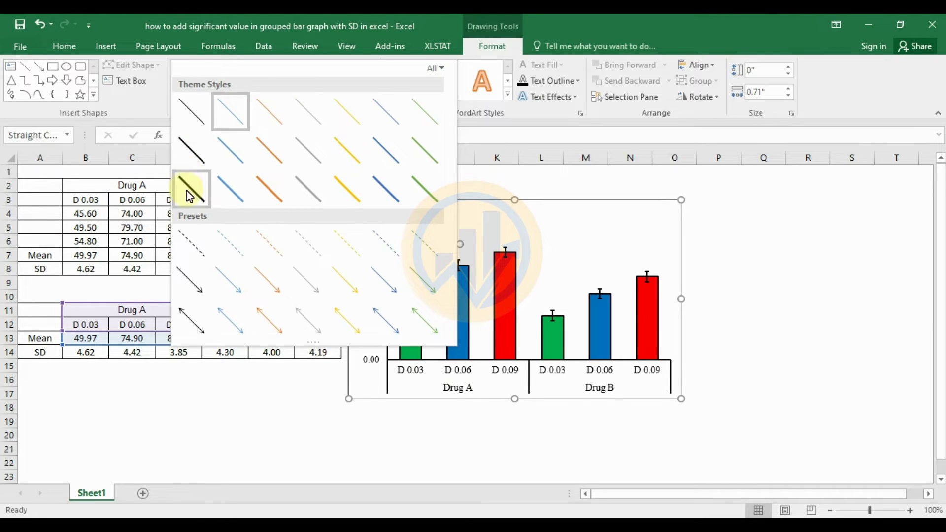
click(190, 159)
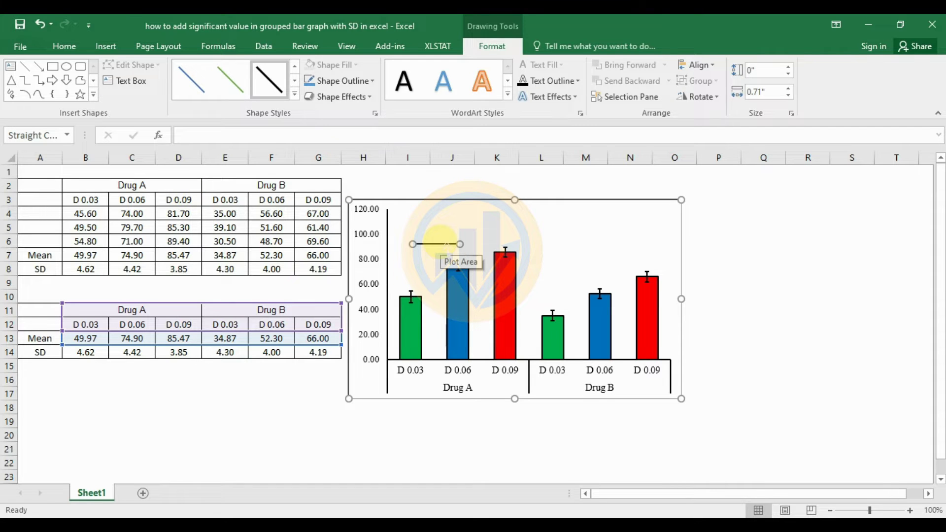
click(442, 241)
click(441, 244)
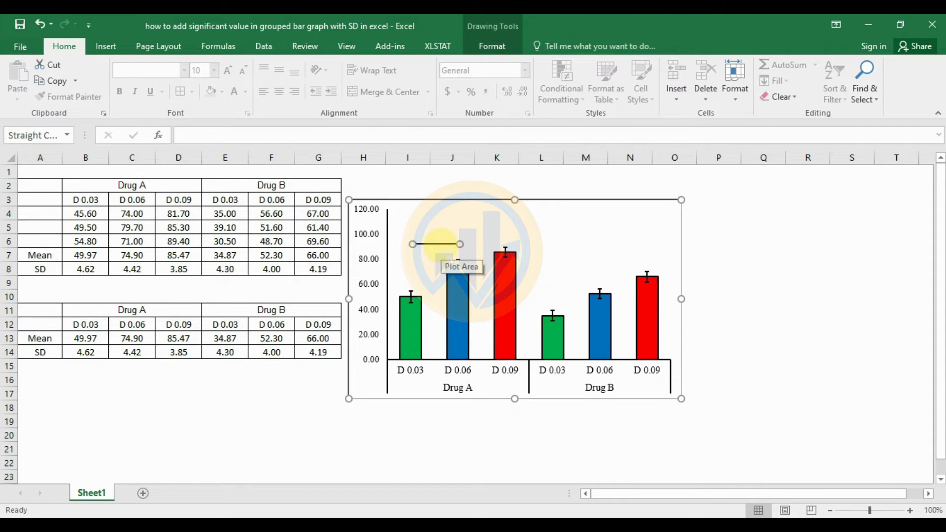
drag(440, 242, 439, 253)
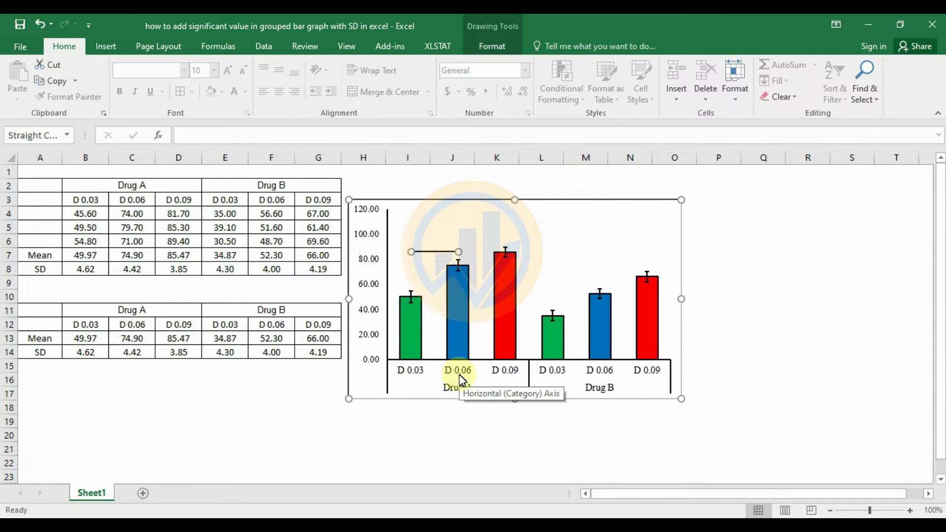
- Try to insert the Basic Latin asterisk symbol directly on the selected significance line
click(492, 47)
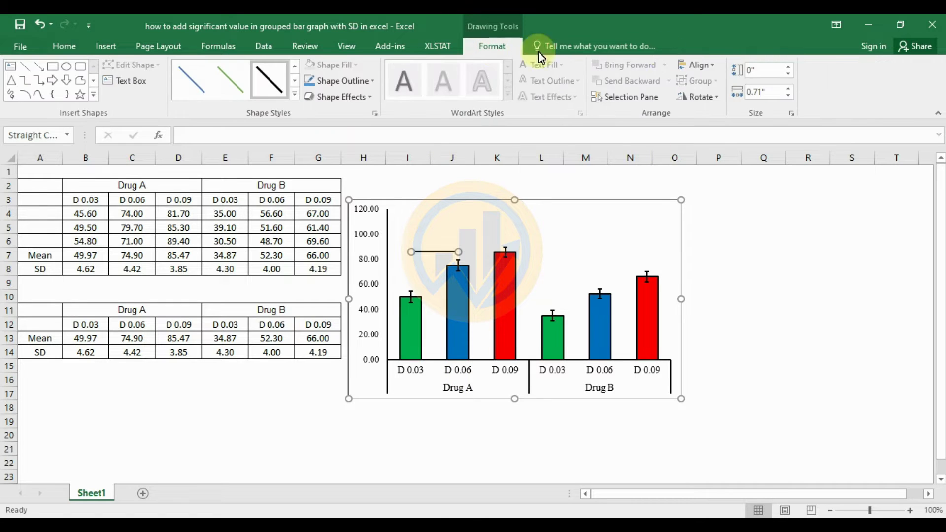
click(107, 47)
click(873, 89)
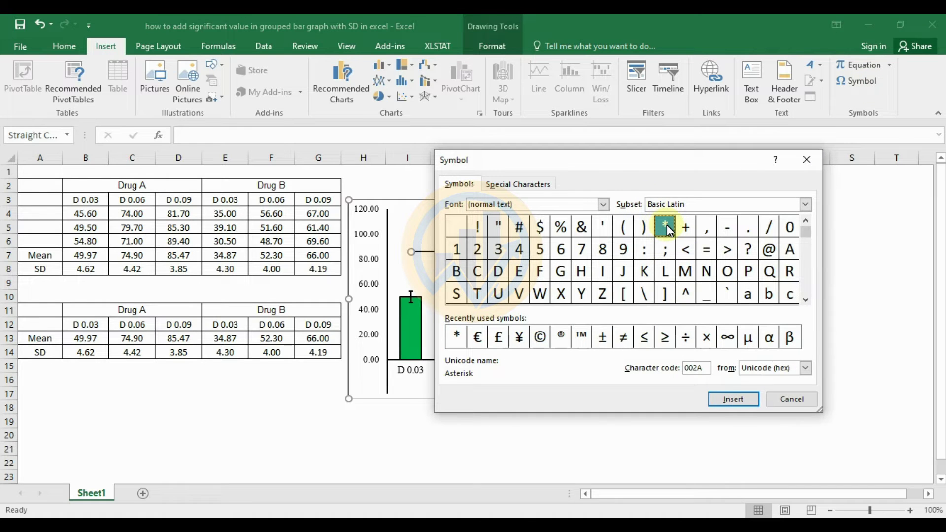
drag(631, 160, 744, 158)
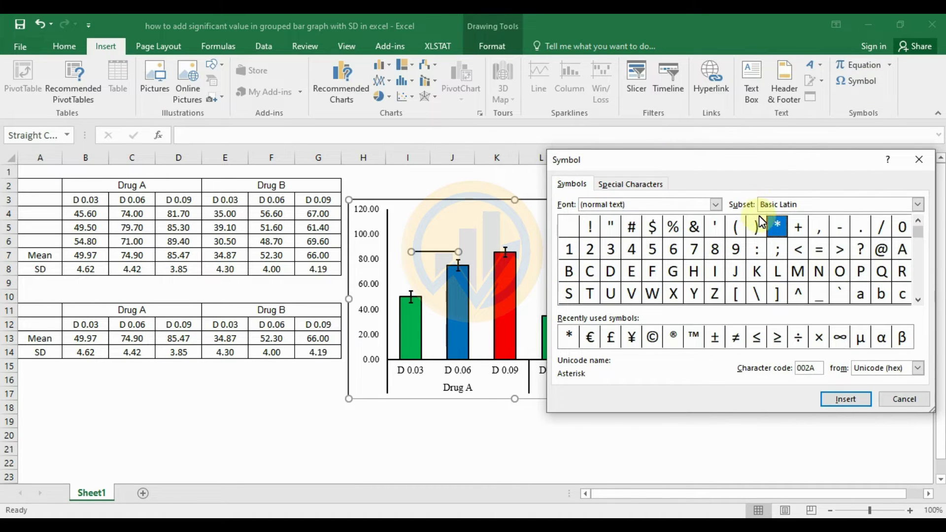
click(853, 401)
click(904, 400)
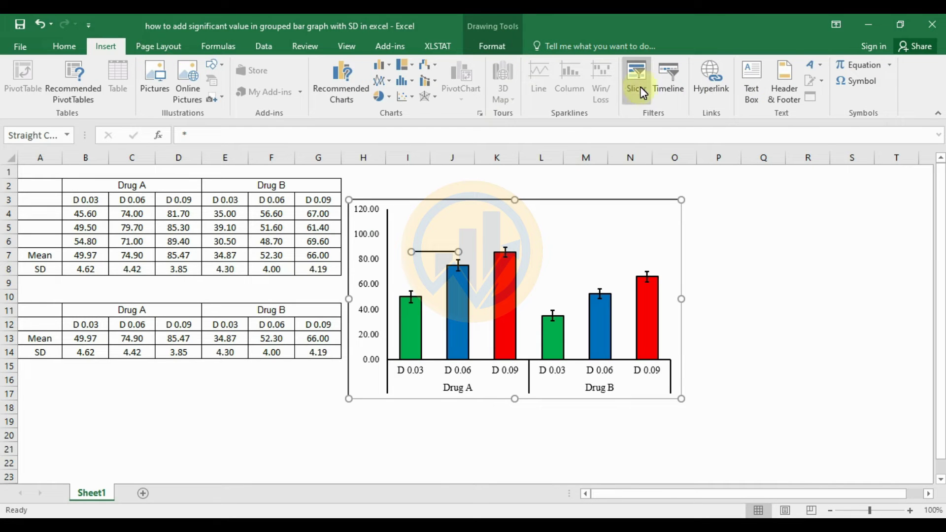
- Try placing a text box over the significance line and shifting it slightly upward, and undo this
click(745, 90)
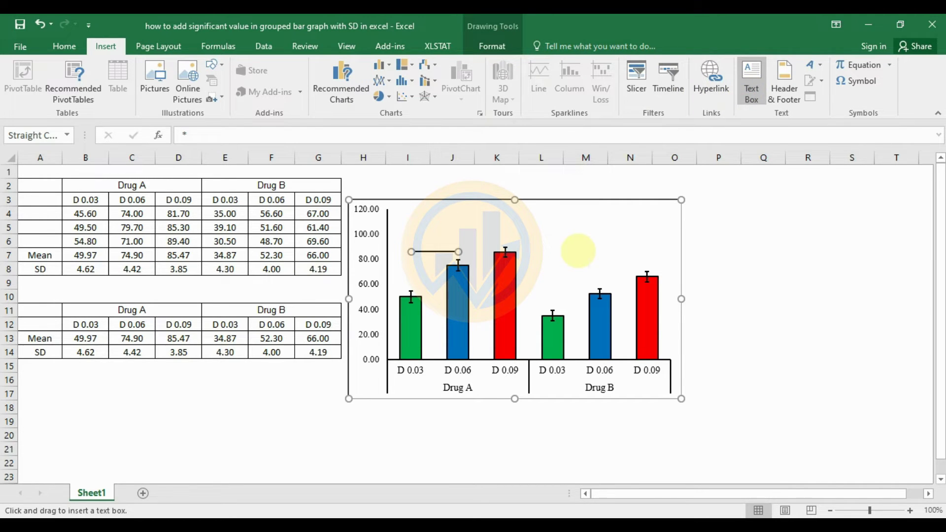
click(428, 243)
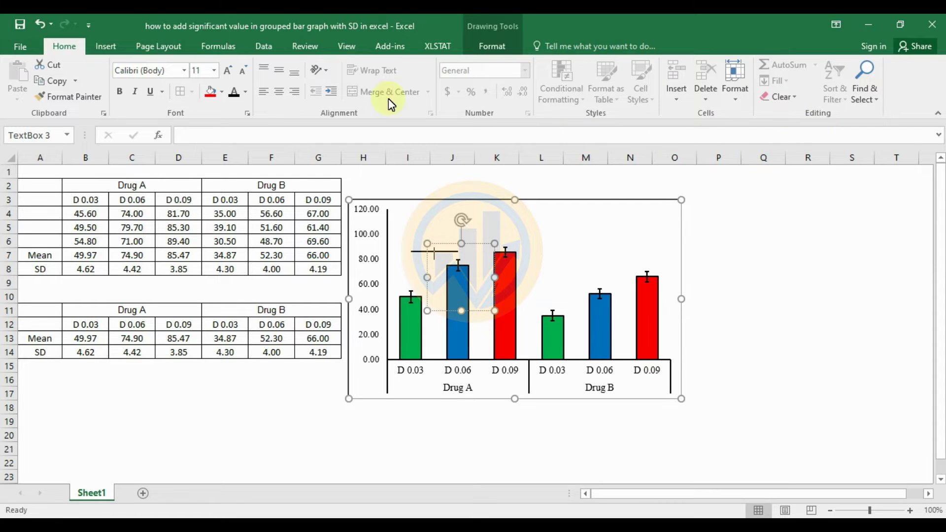
click(493, 47)
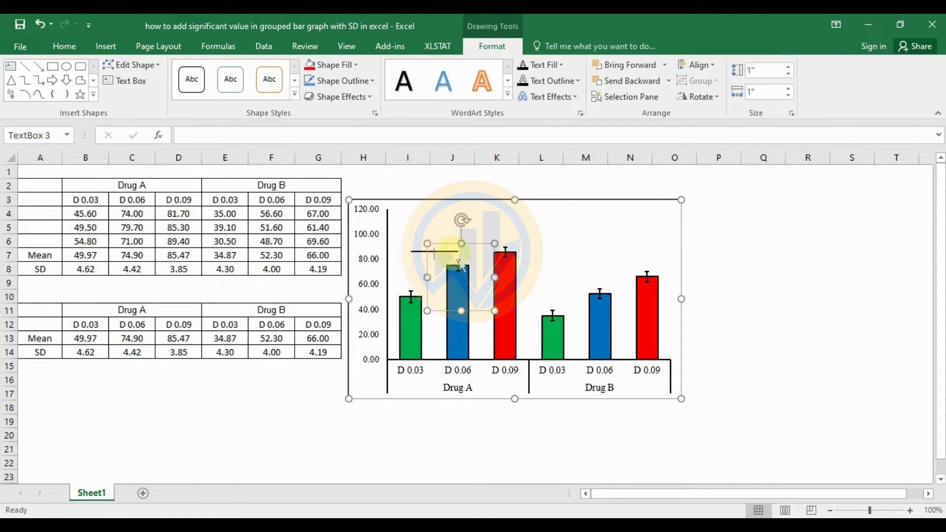
drag(444, 245, 437, 235)
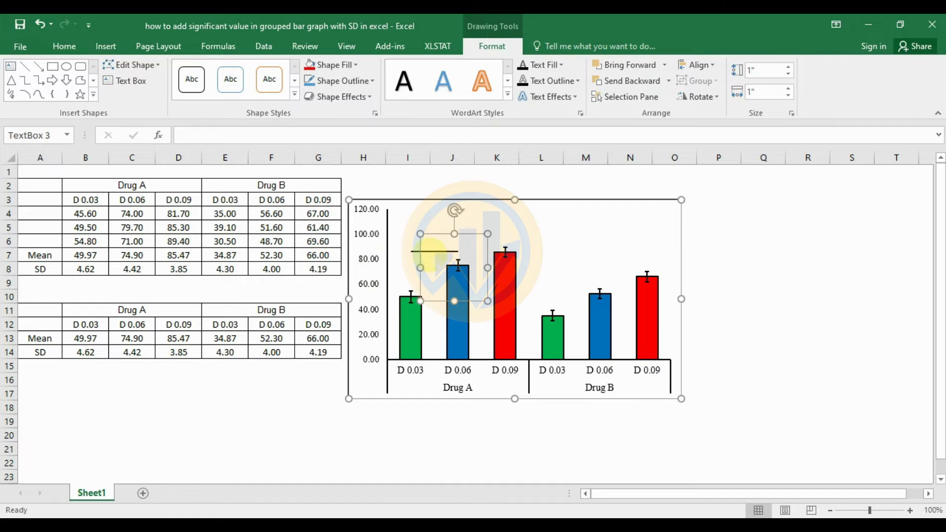
key(ctrl+z)
- Add a text box over the Drug A significance line and insert the Basic Latin asterisk symbol in it
click(434, 251)
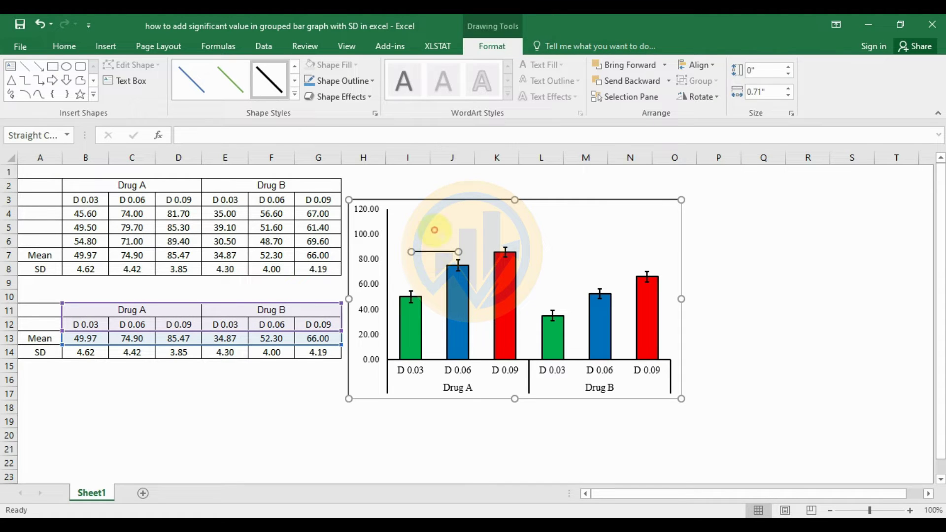
click(105, 46)
click(752, 81)
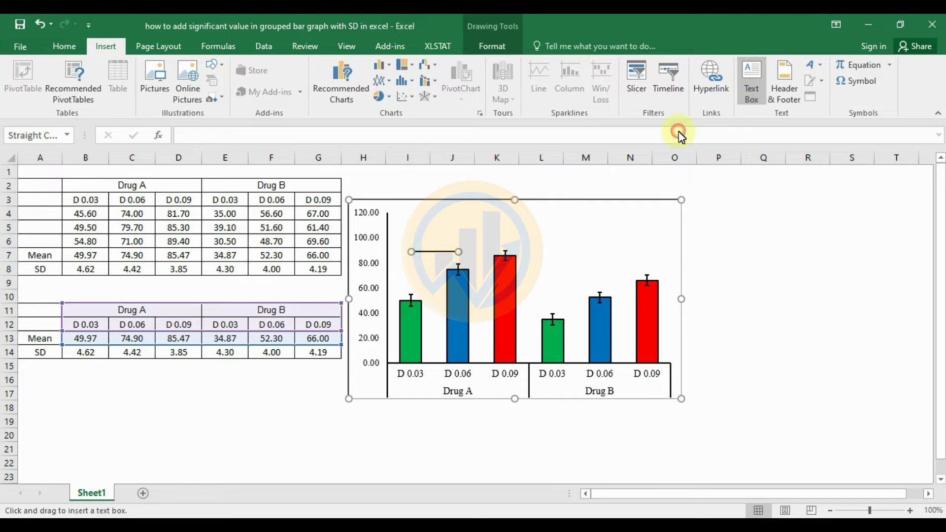
drag(429, 243, 497, 311)
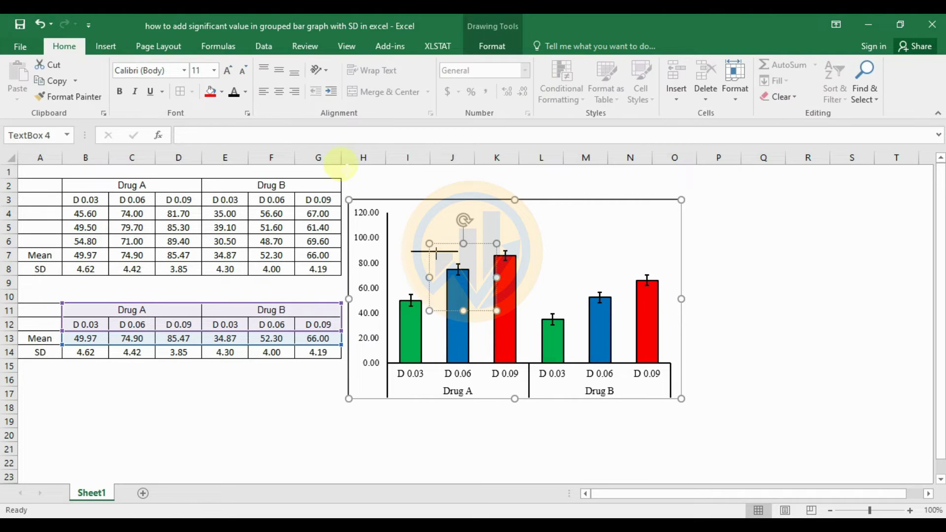
click(108, 46)
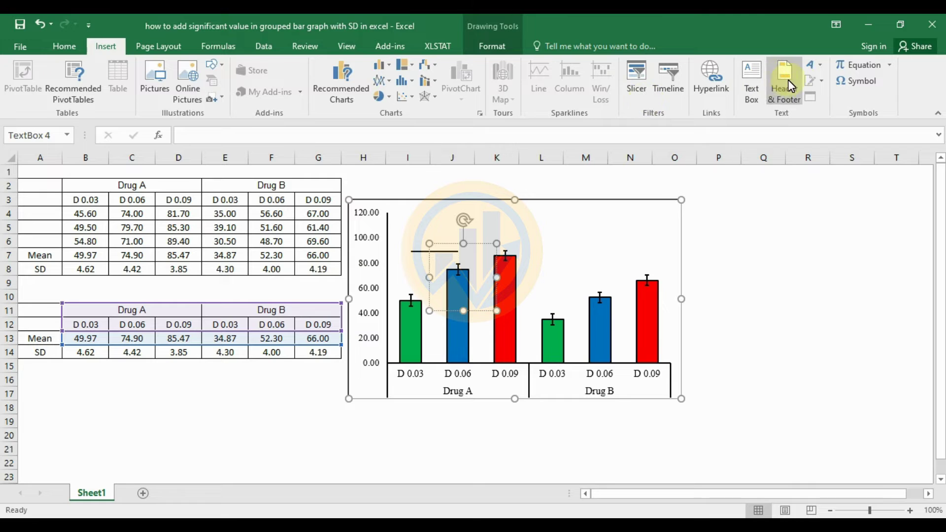
click(848, 82)
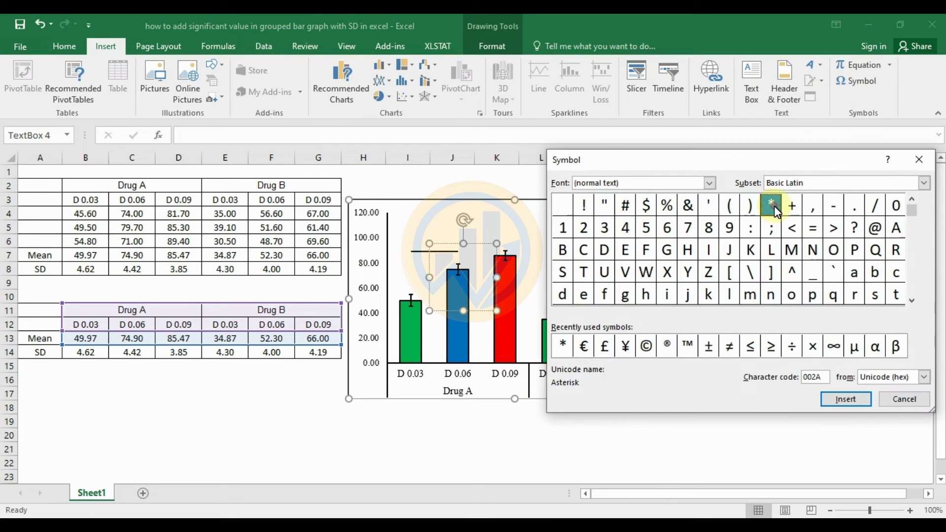
click(843, 399)
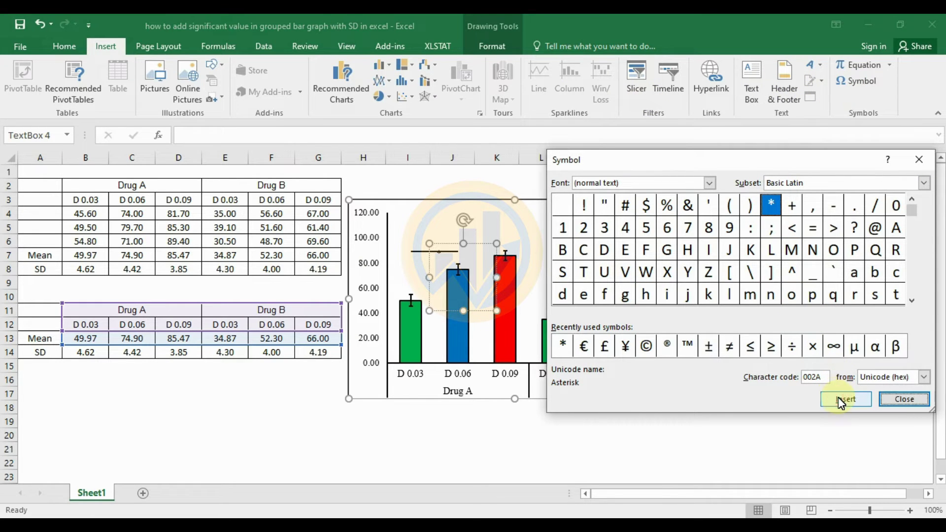
- Move the asterisk text box so the symbol sits just above the lower Drug A significance line and reduce the box's height
click(905, 399)
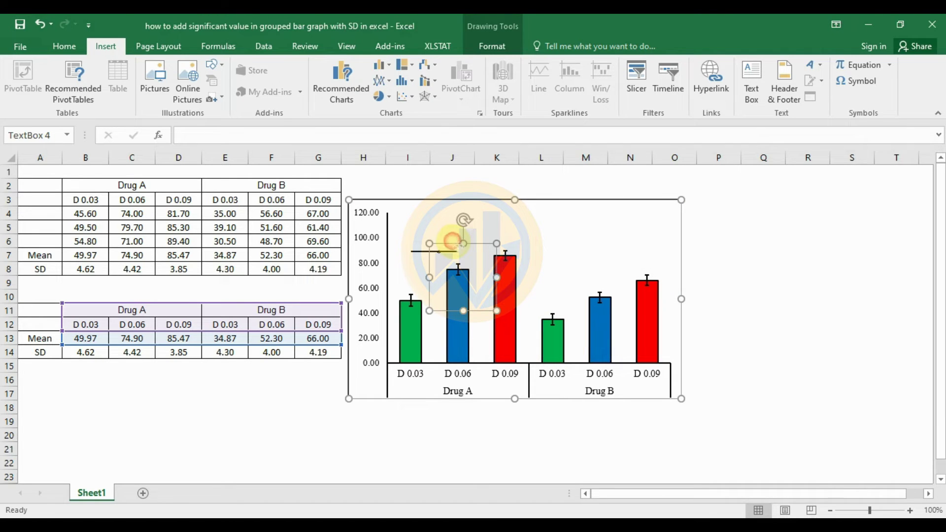
click(448, 240)
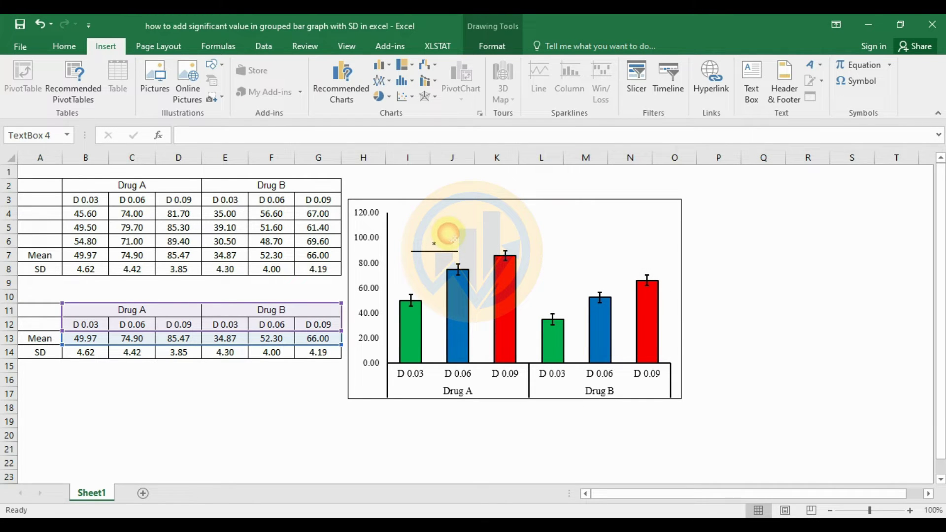
click(449, 234)
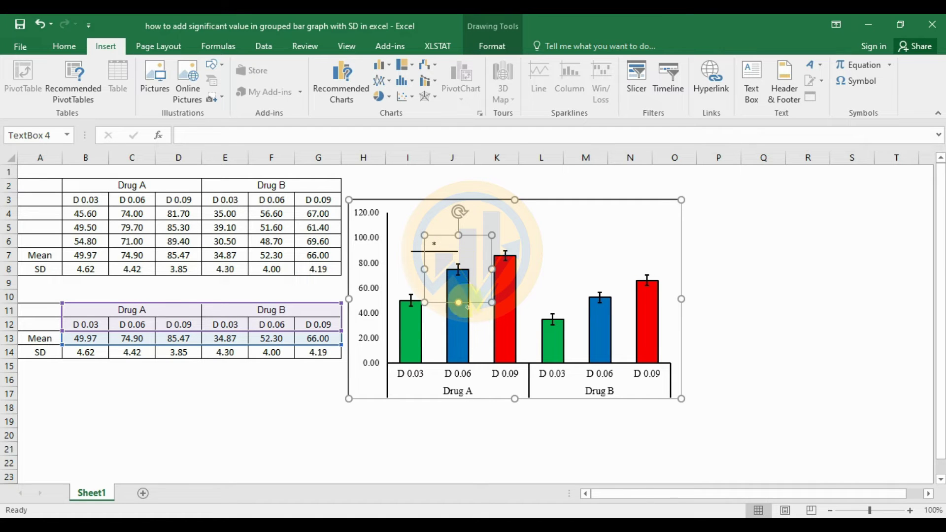
drag(451, 249, 456, 252)
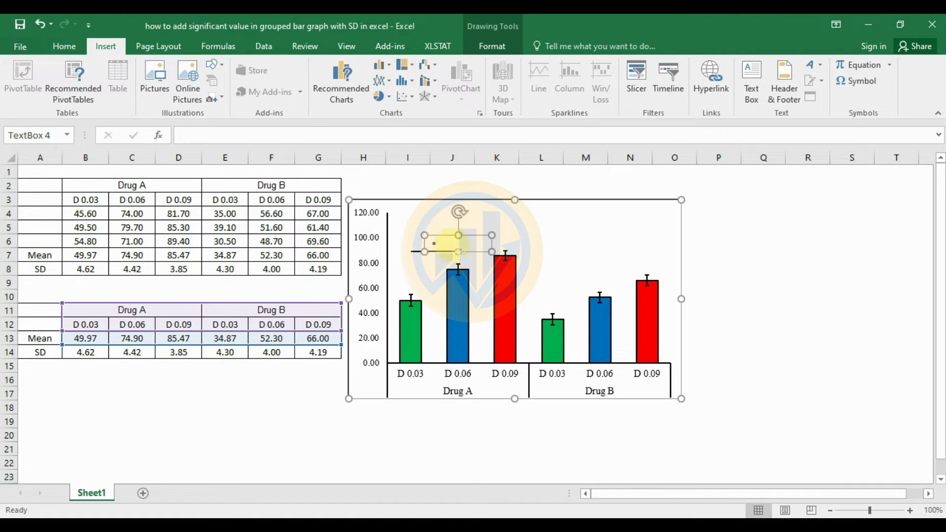
- Format the asterisk above the lower Drug A line in Times New Roman at size 14
click(63, 46)
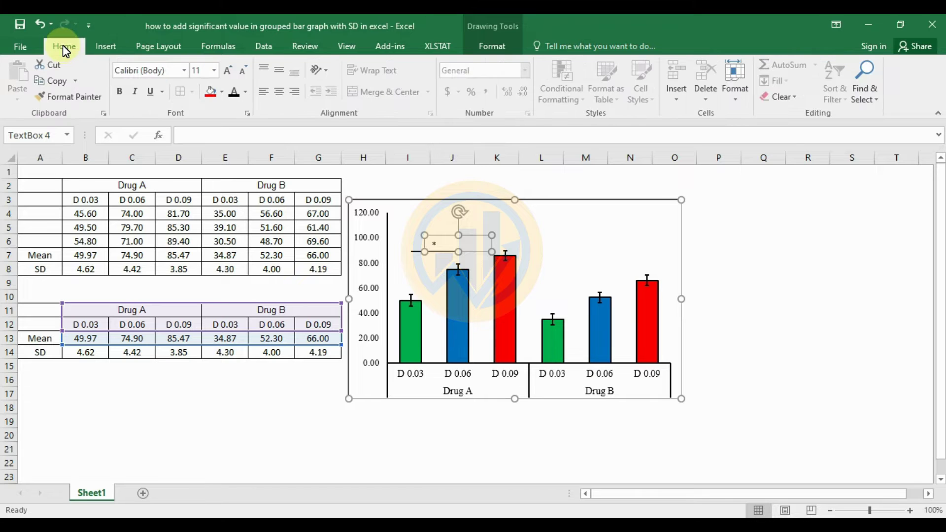
click(183, 70)
click(158, 146)
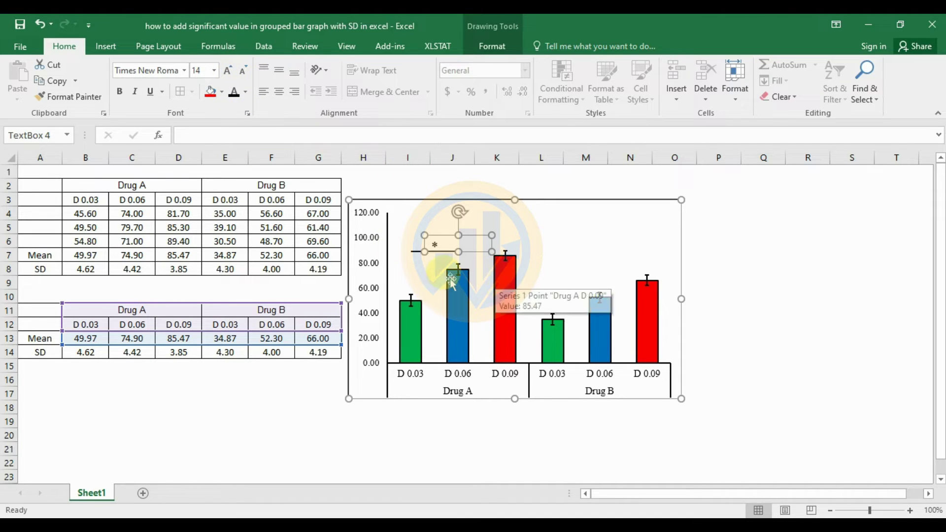
click(530, 447)
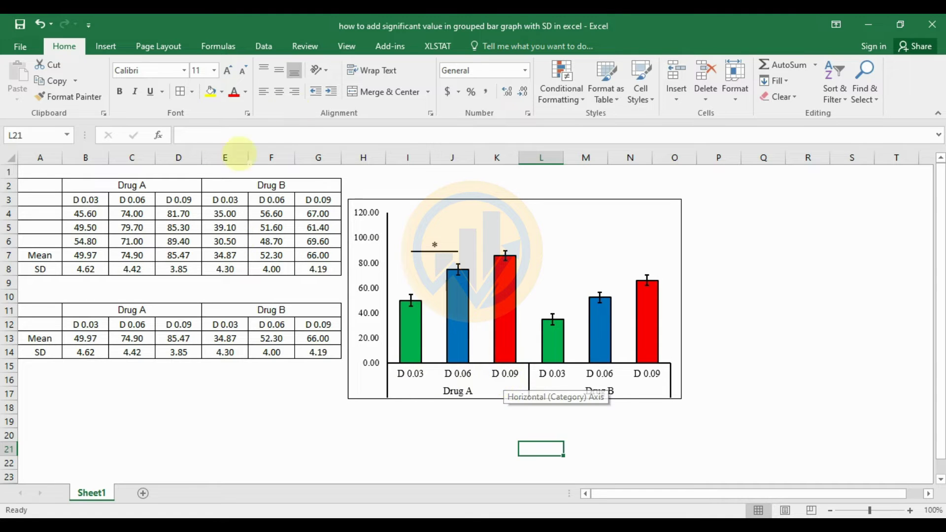
- Draw a horizontal line about 1.41" long above Drug A from D 0.03 to D 0.09 and apply the medium-weight black theme style
click(469, 211)
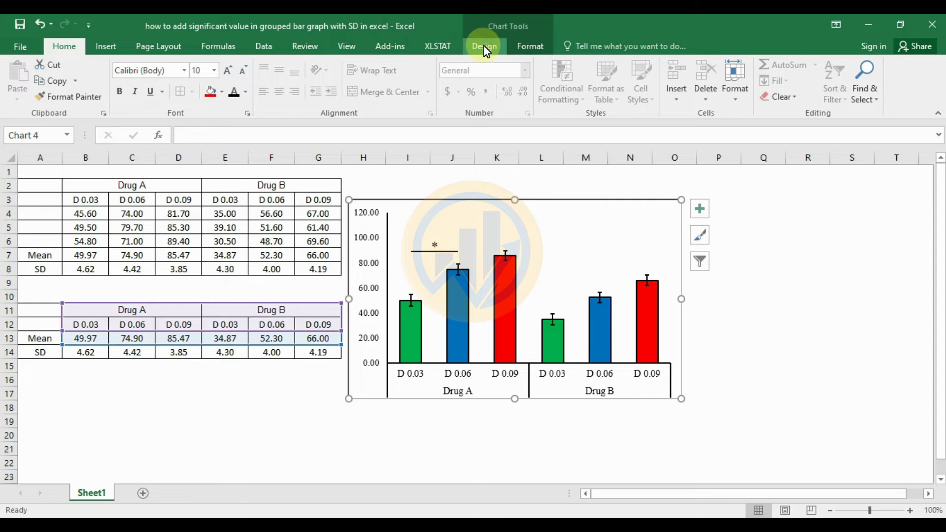
click(520, 45)
click(136, 67)
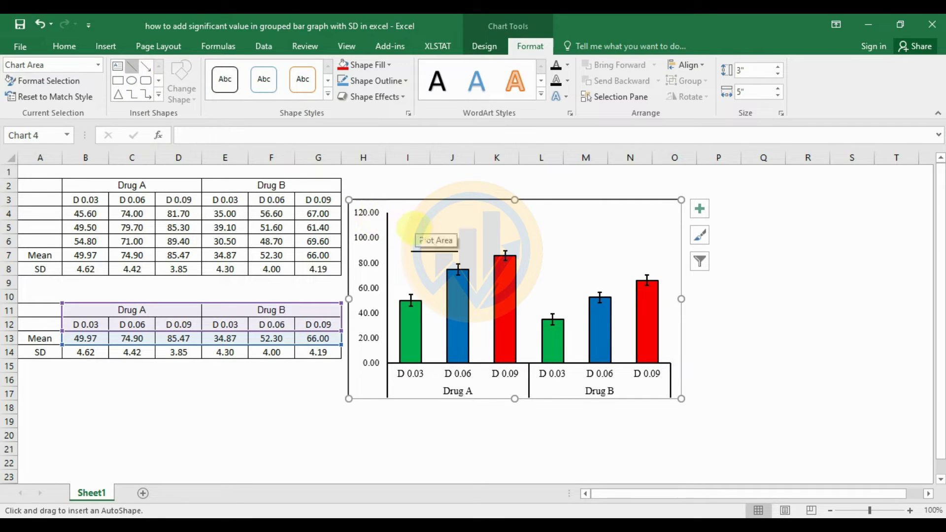
drag(412, 227, 505, 229)
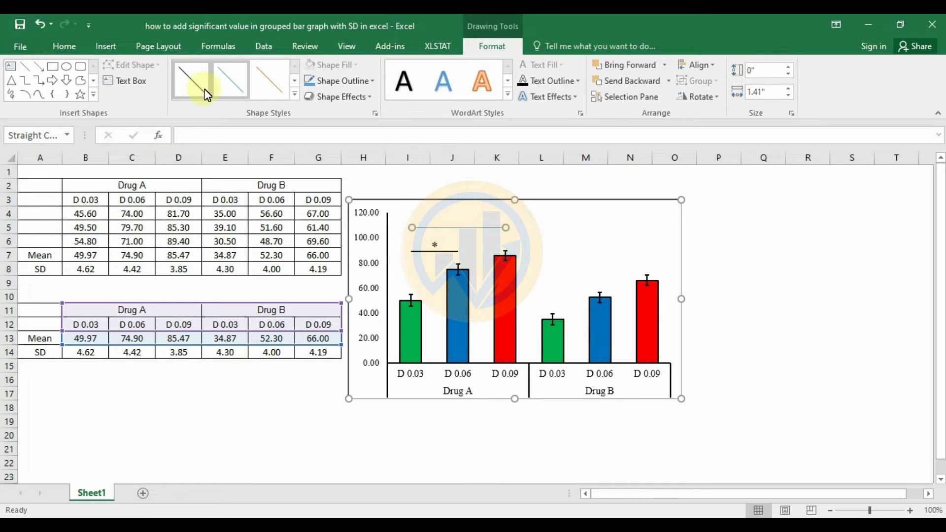
click(294, 95)
click(196, 158)
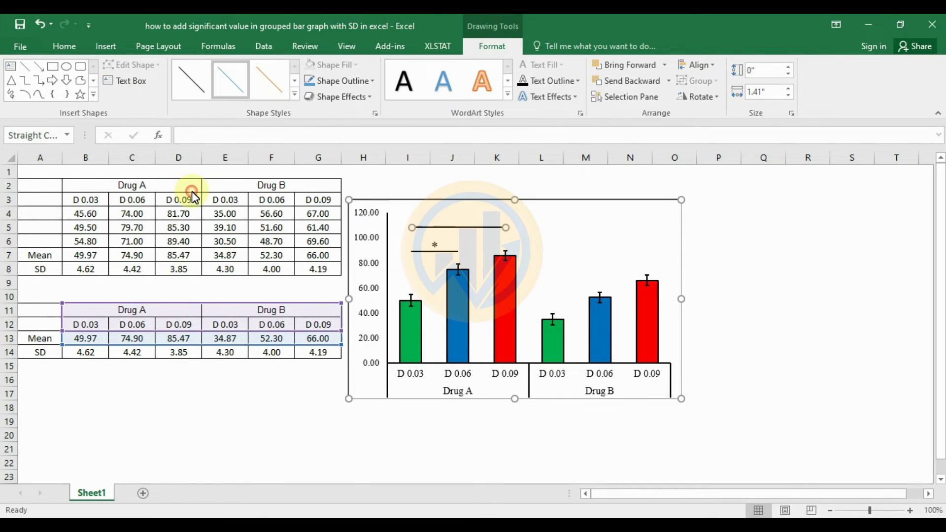
- Add a text box over the upper Drug A significance line and insert two Basic Latin asterisk symbols in it
click(106, 47)
click(753, 88)
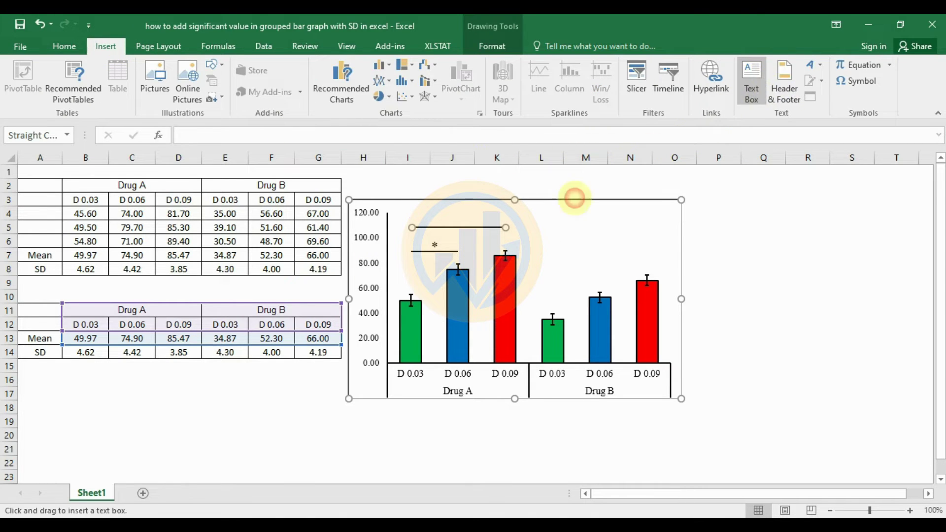
mouse_move(443, 223)
mouse_down()
mouse_move(488, 244)
mouse_move(510, 290)
mouse_up()
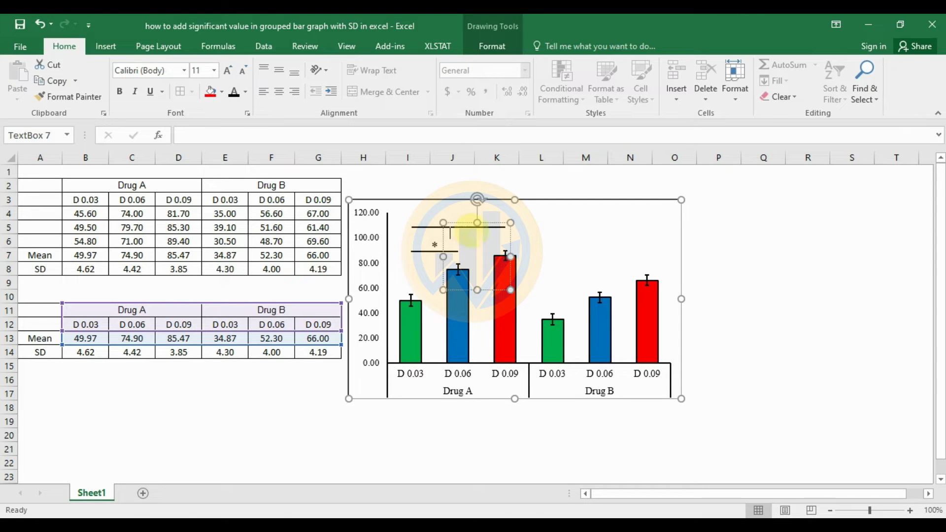
click(120, 48)
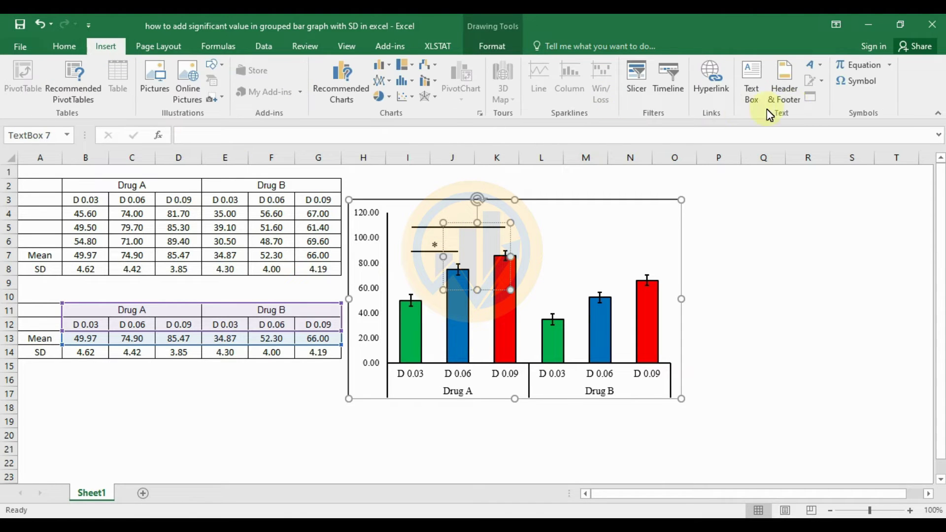
click(849, 82)
click(772, 204)
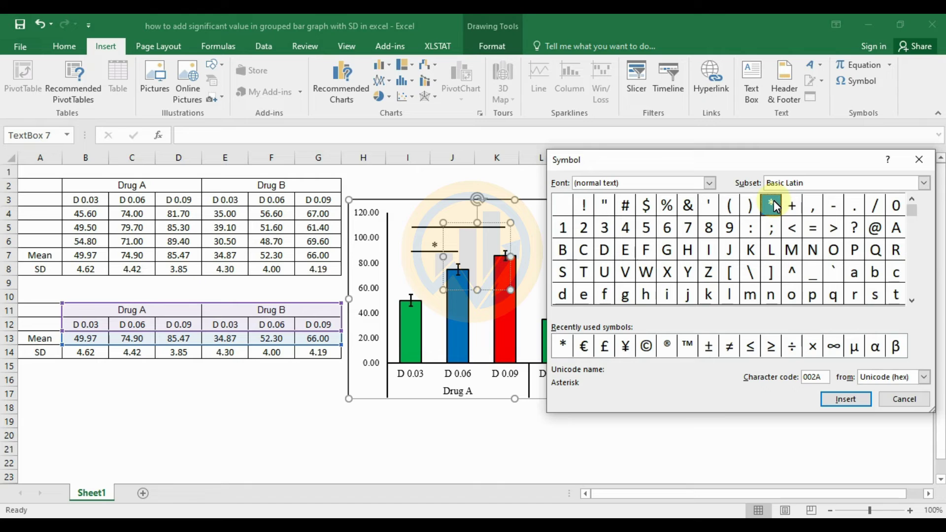
click(847, 402)
click(845, 400)
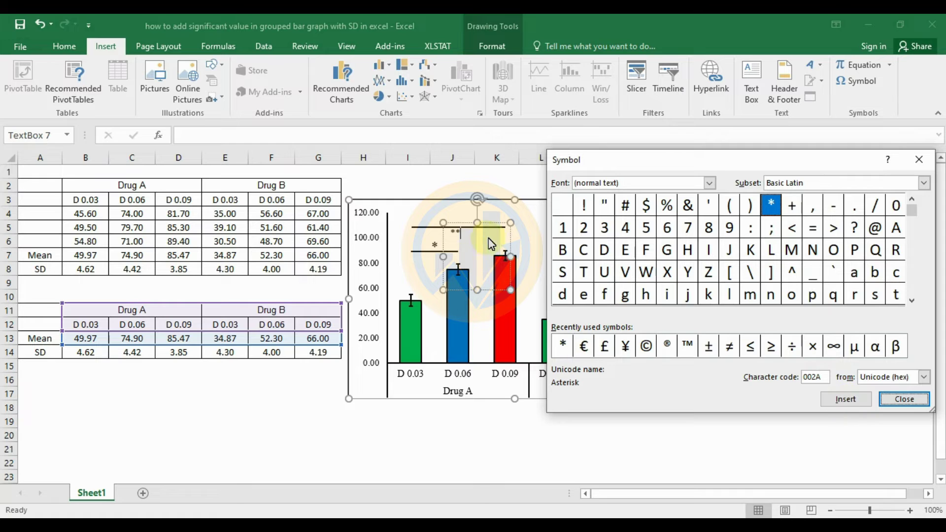
- Reduce the height of the double-asterisk text box and move it so the asterisks sit just above the upper Drug A line
click(905, 400)
drag(473, 288, 467, 213)
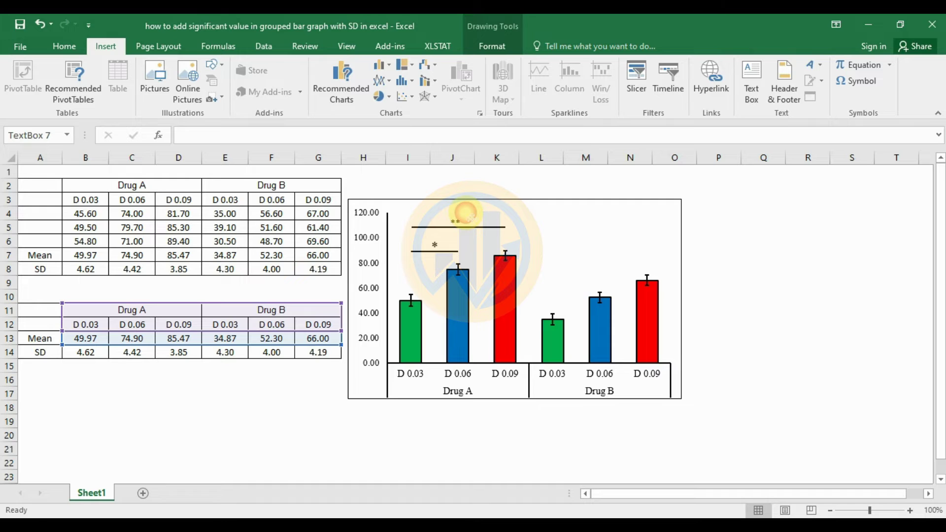
drag(465, 214, 467, 213)
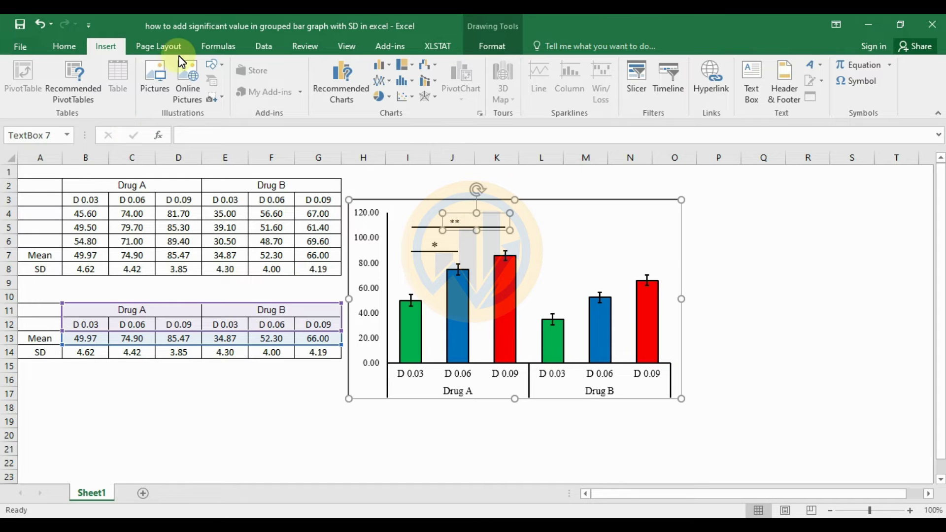
- Format the double asterisk above the upper Drug A line in Times New Roman at size 14
click(64, 48)
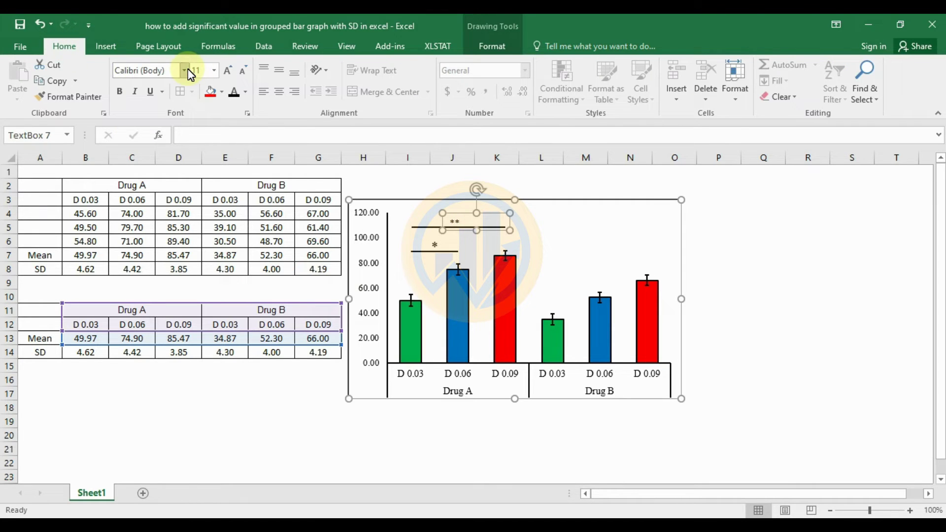
click(184, 70)
click(173, 152)
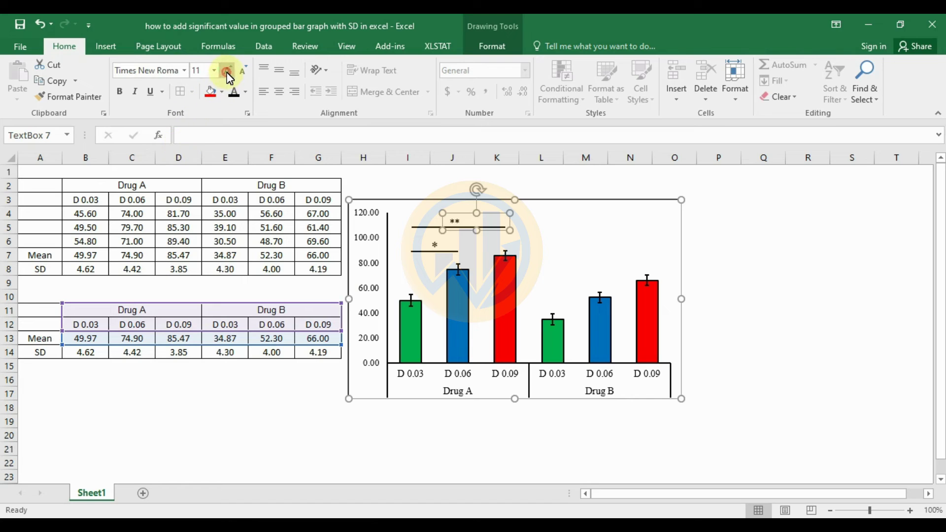
click(227, 73)
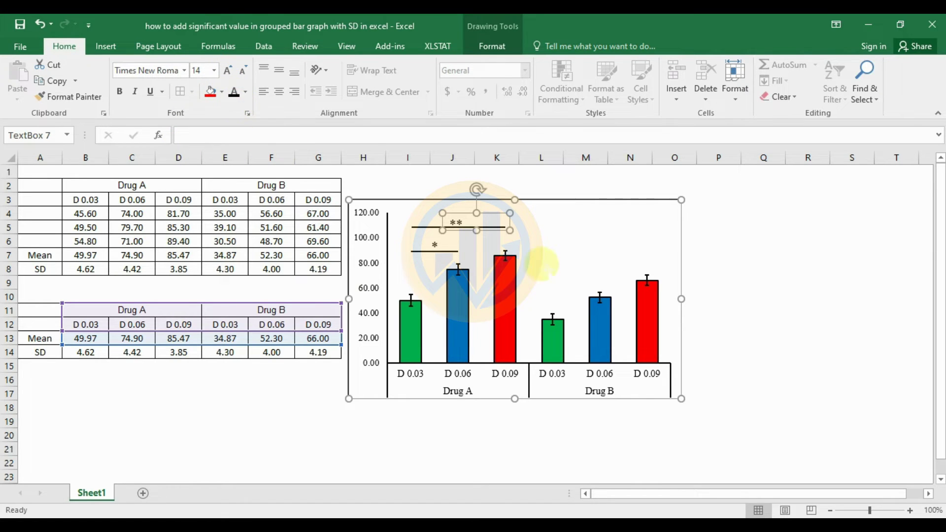
- Draw a horizontal line about 1.45" long above Drug B from D 0.03 to D 0.09 and give it a black theme style
click(568, 250)
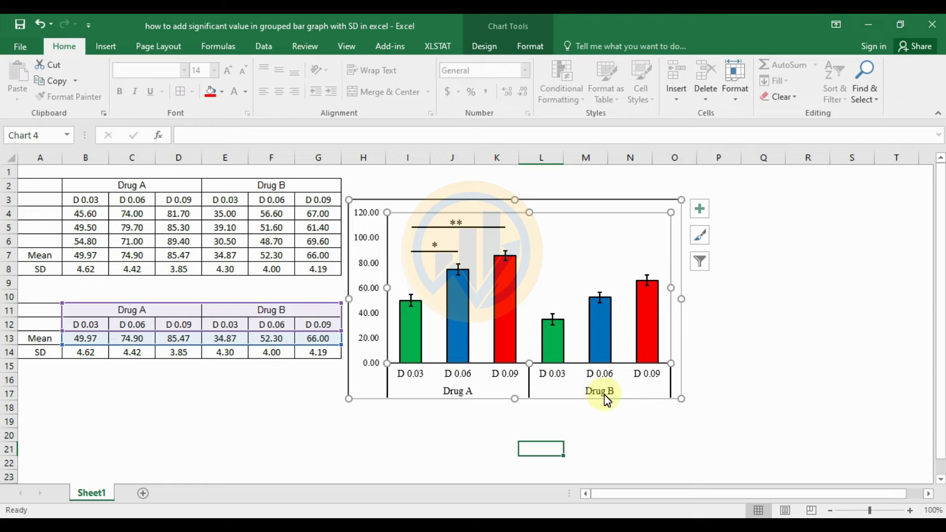
click(516, 46)
click(137, 66)
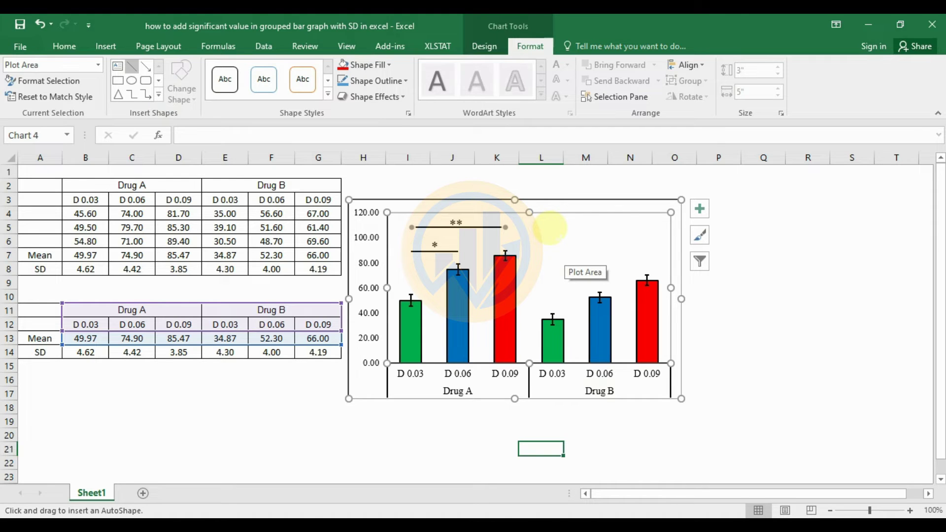
drag(550, 228, 640, 228)
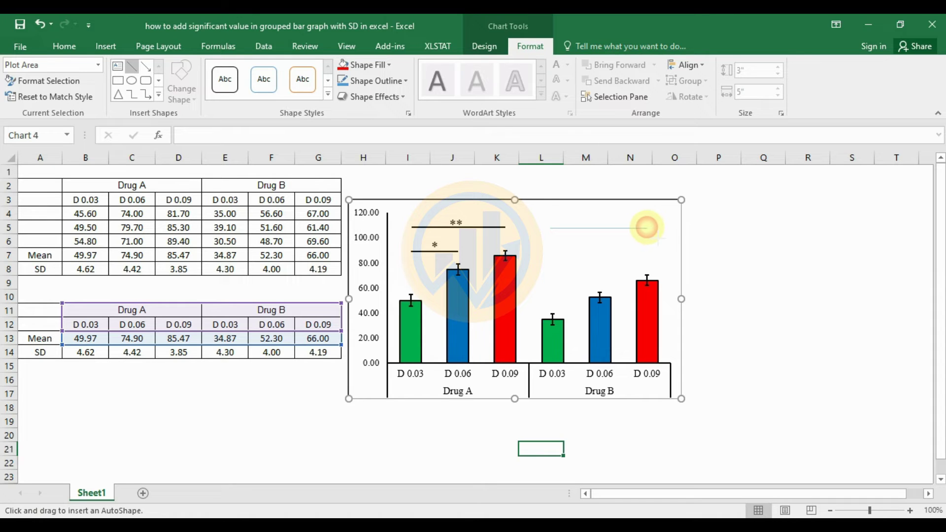
drag(646, 228, 647, 228)
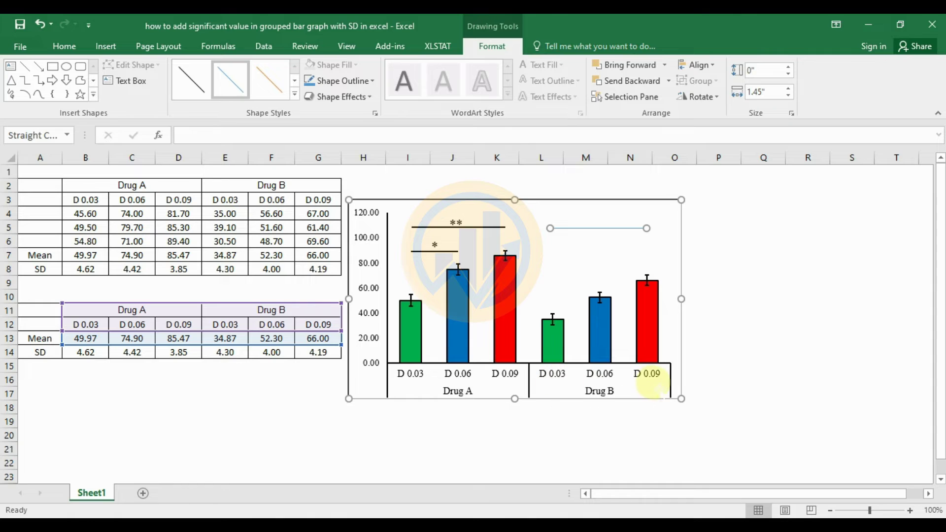
click(295, 97)
click(196, 183)
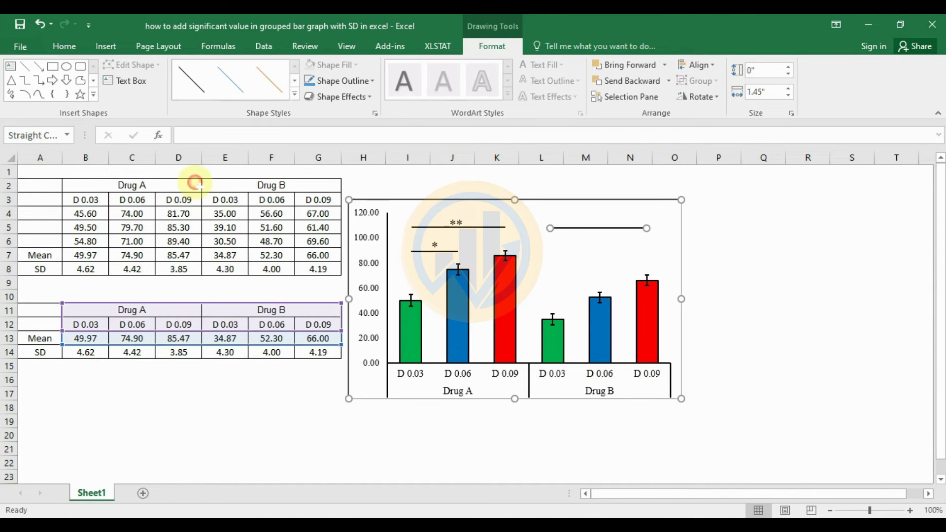
- Add a text box reading "ns" over the Drug B significance line and move it so the text sits just above the line
click(101, 49)
click(752, 83)
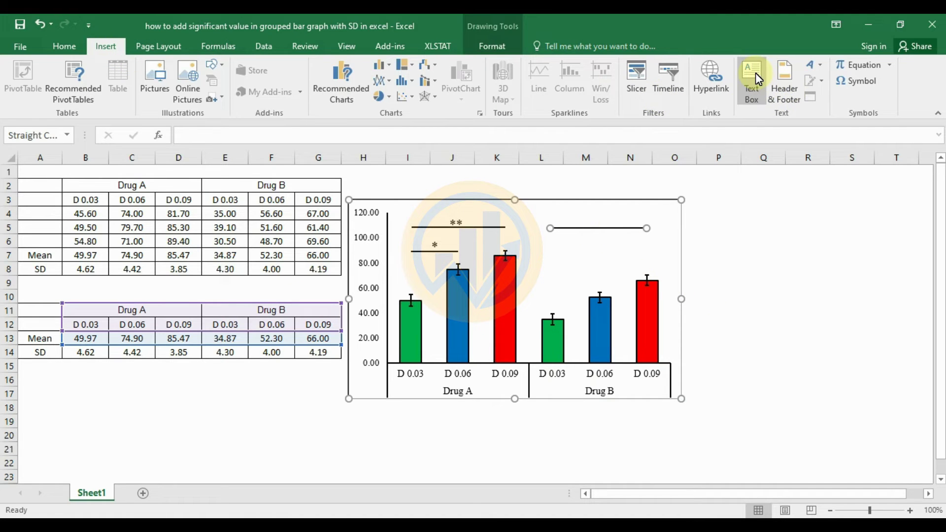
drag(583, 217, 651, 285)
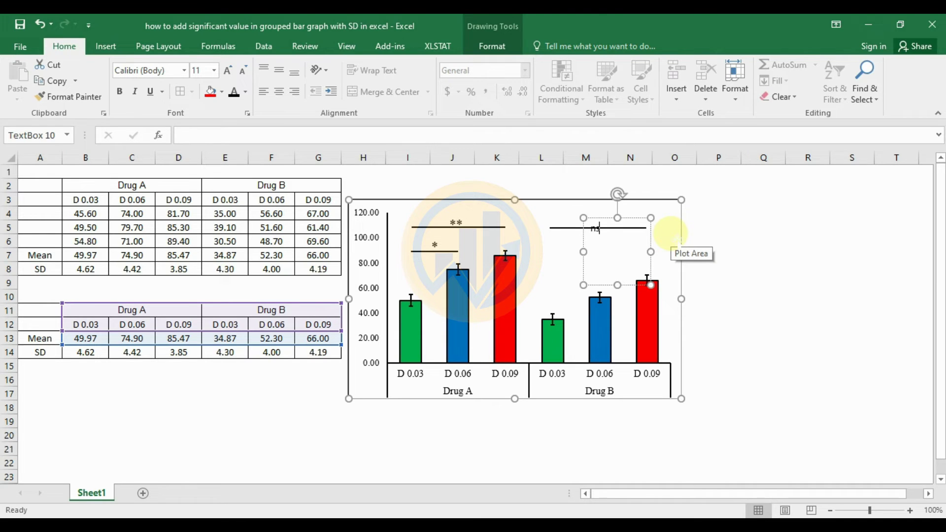
click(591, 213)
drag(591, 213, 592, 209)
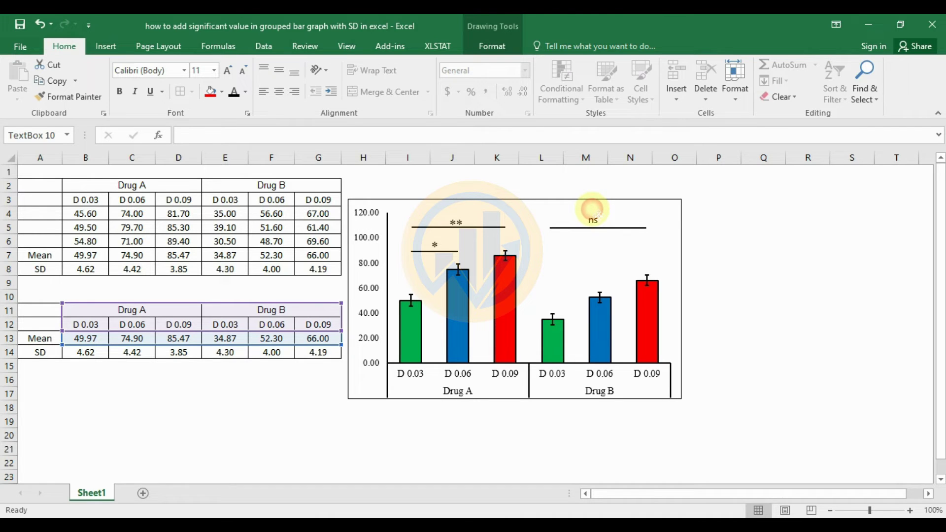
click(593, 210)
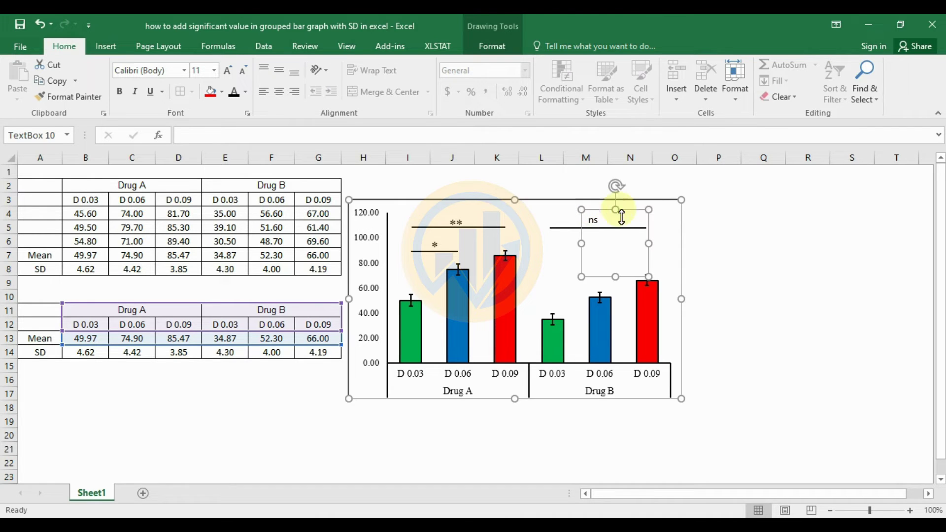
- Format the "ns" label above the Drug B line in Times New Roman and enlarge its text
click(183, 70)
click(188, 154)
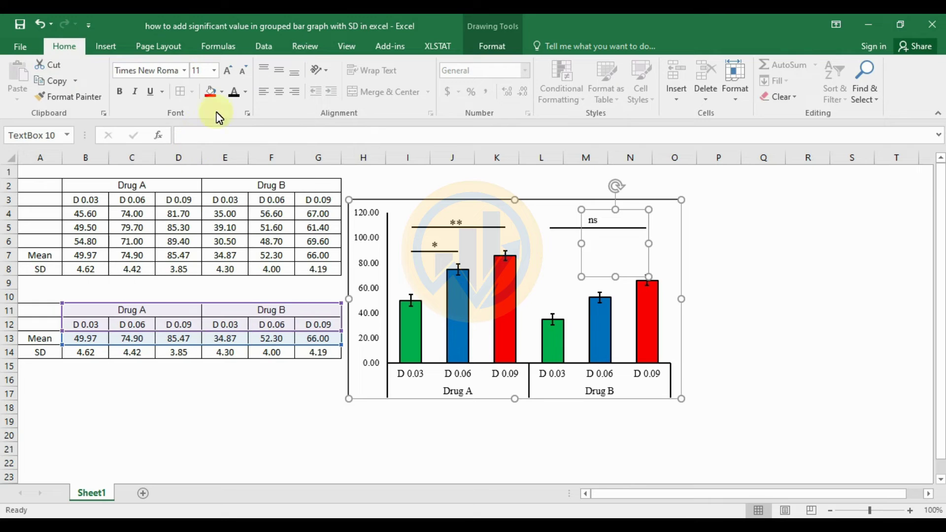
click(227, 72)
click(759, 270)
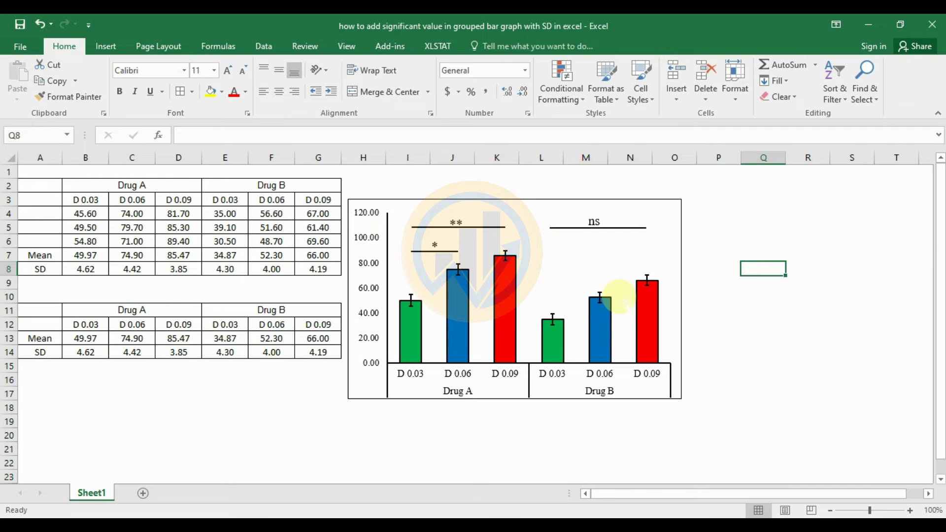
- Draw a horizontal line about 0.73" long above Drug B from D 0.06 to D 0.09, give it a black theme style and lower it slightly
mouse_move(599, 328)
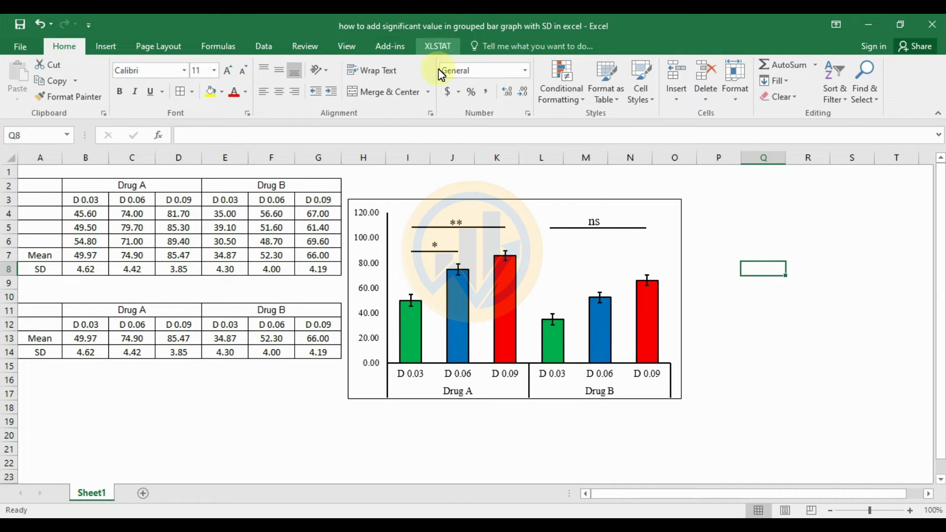
click(571, 227)
click(530, 46)
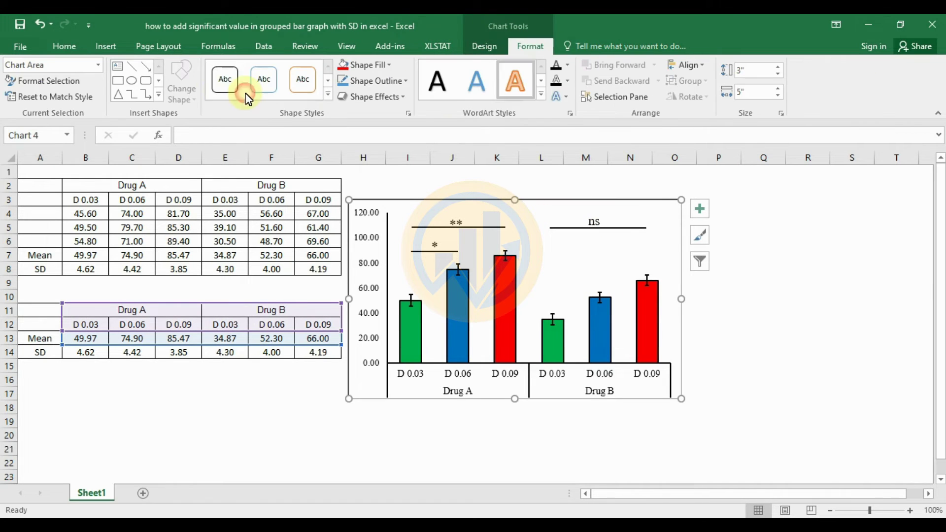
click(134, 68)
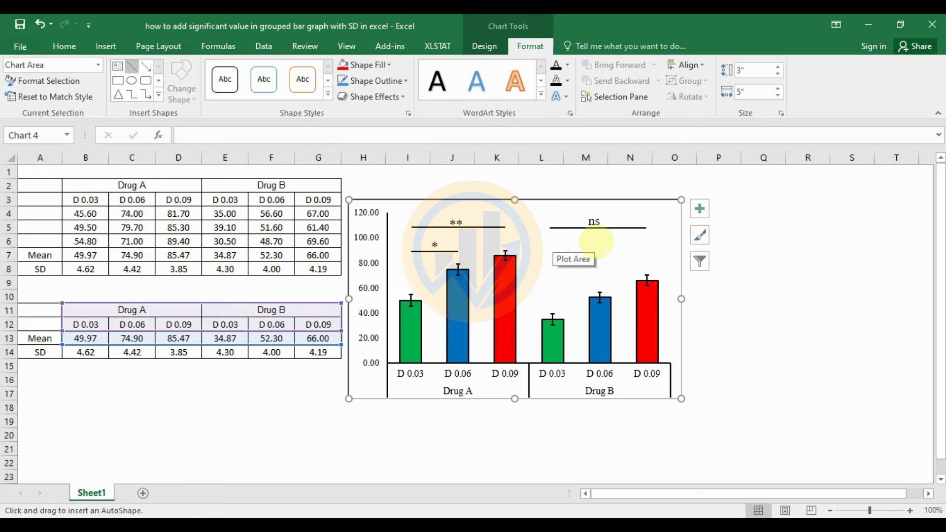
drag(598, 241, 644, 242)
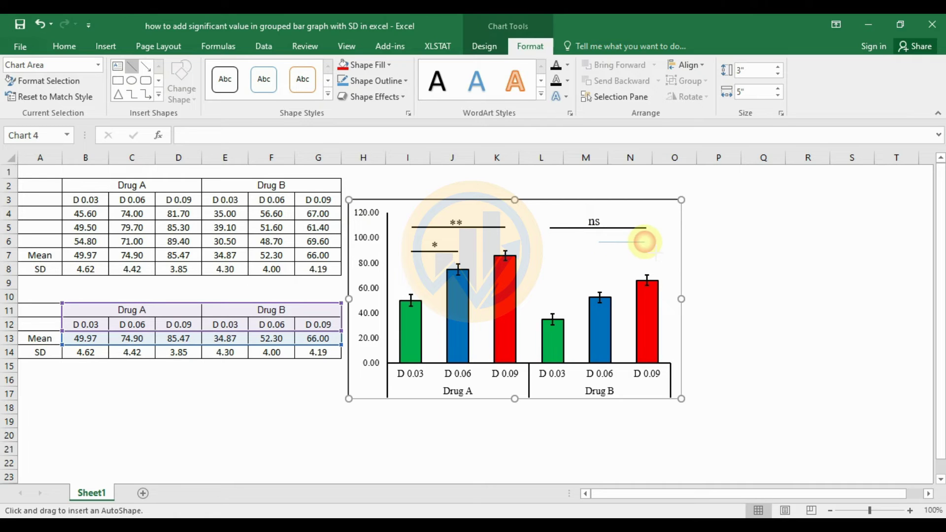
drag(648, 242, 647, 241)
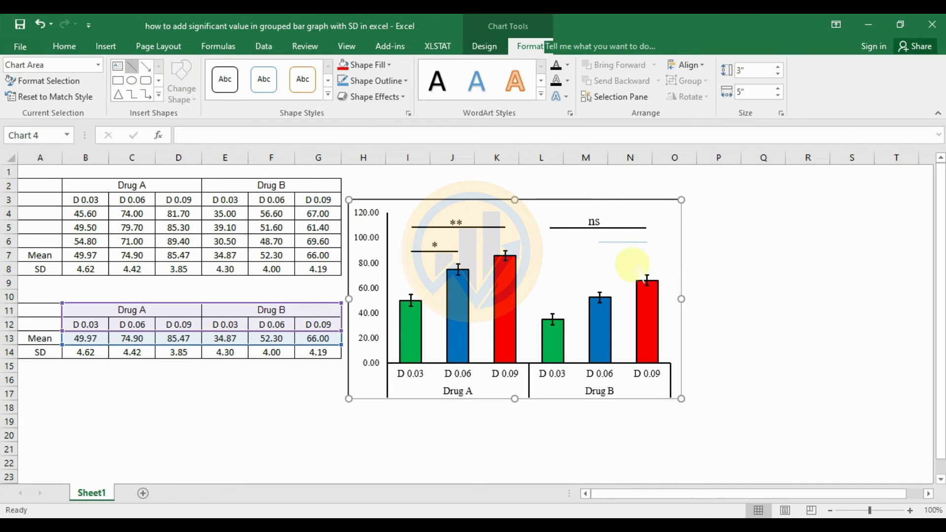
click(295, 95)
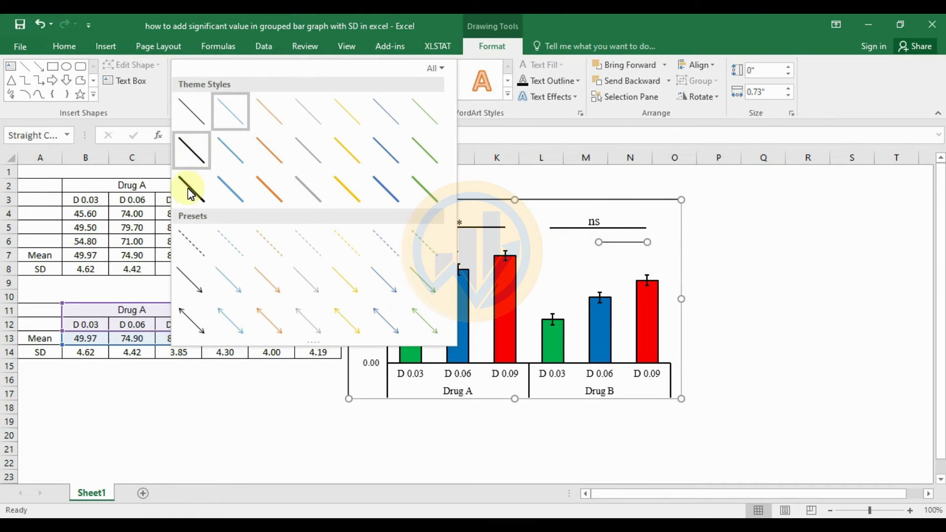
click(191, 151)
drag(624, 244, 624, 248)
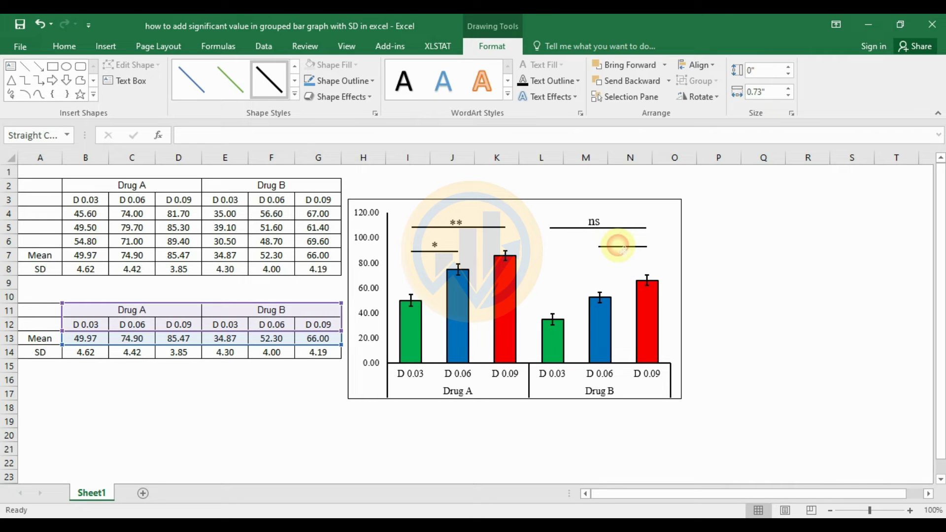
- Add a text box containing three asterisk symbols over the Drug B line from D 0.06 to D 0.09, and place them just above the line
click(106, 46)
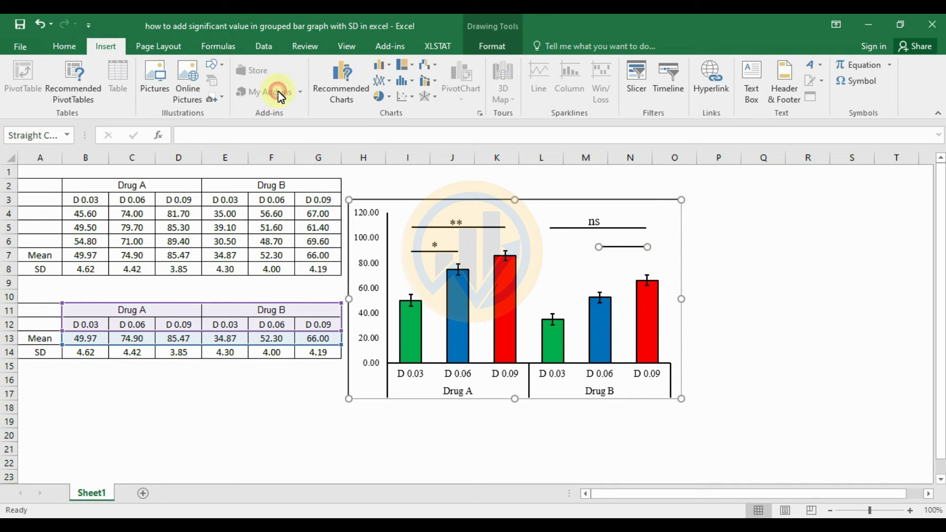
click(751, 82)
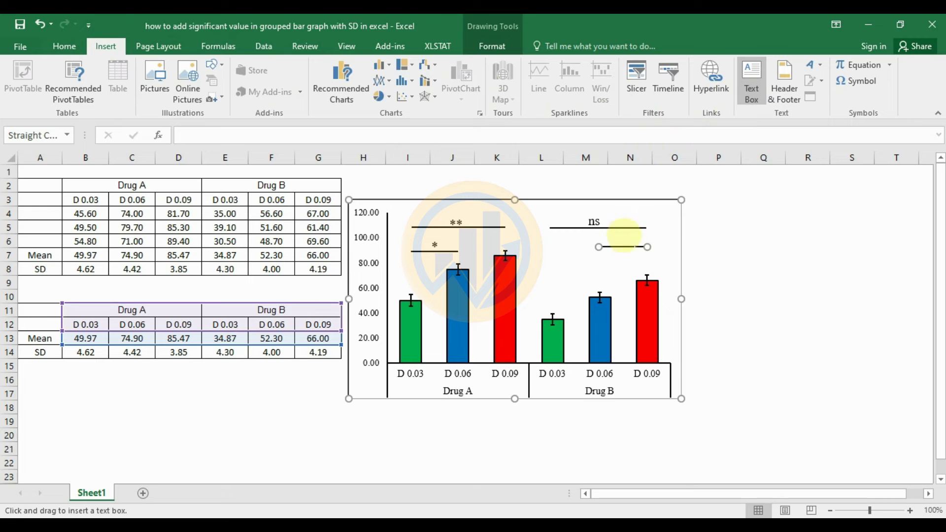
drag(614, 242, 682, 309)
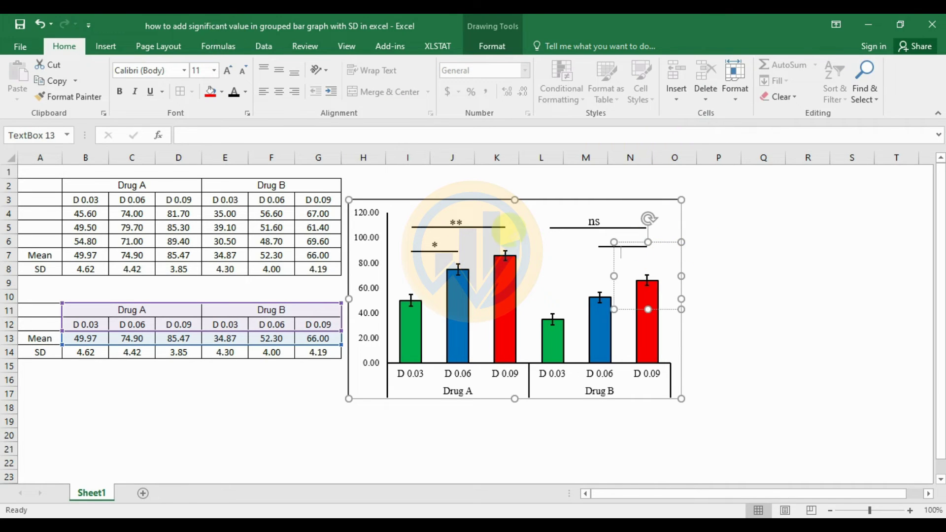
click(105, 46)
click(858, 83)
click(772, 206)
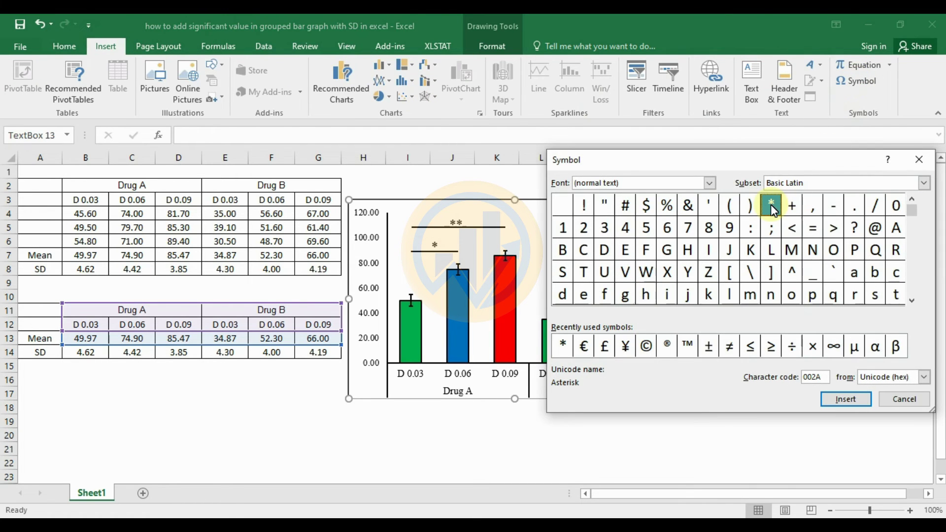
drag(805, 160, 263, 127)
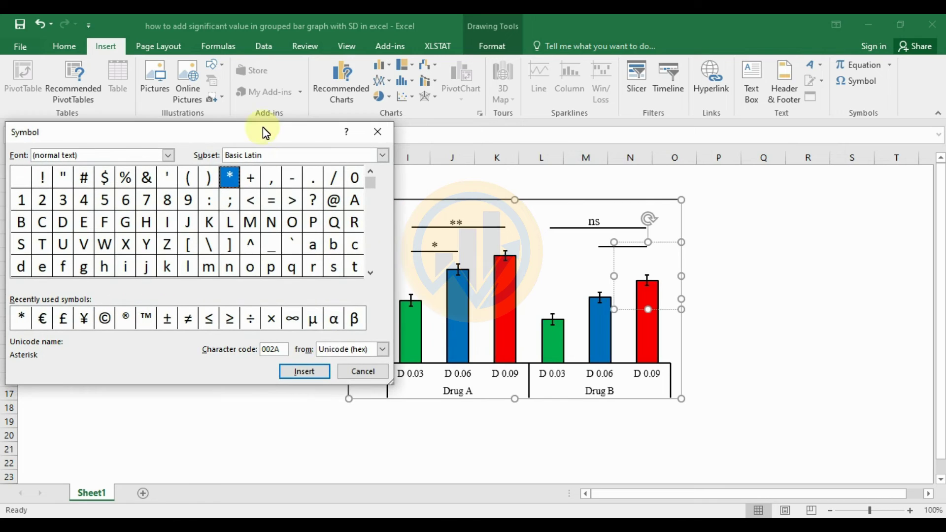
click(304, 375)
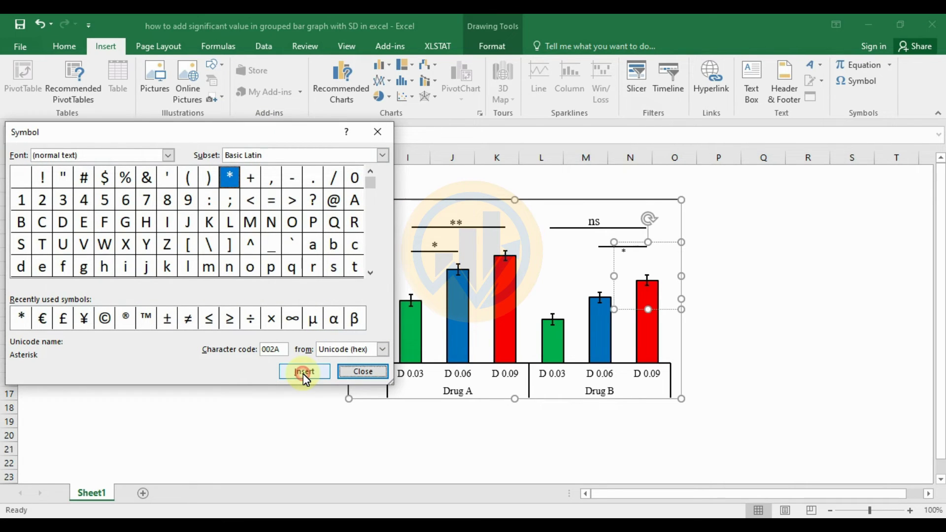
click(304, 375)
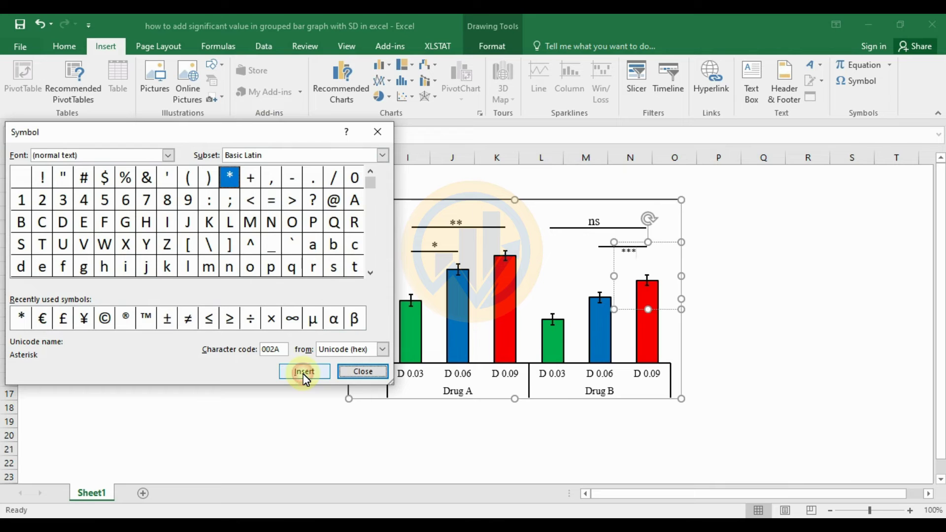
click(341, 374)
click(662, 236)
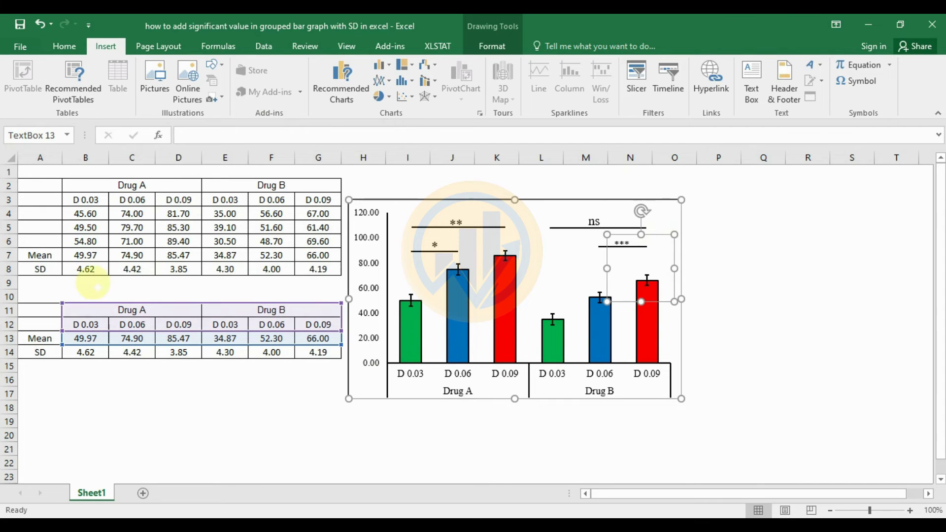
- Format the triple asterisk above the D 0.06 to D 0.09 line in Times New Roman at size 14
click(64, 46)
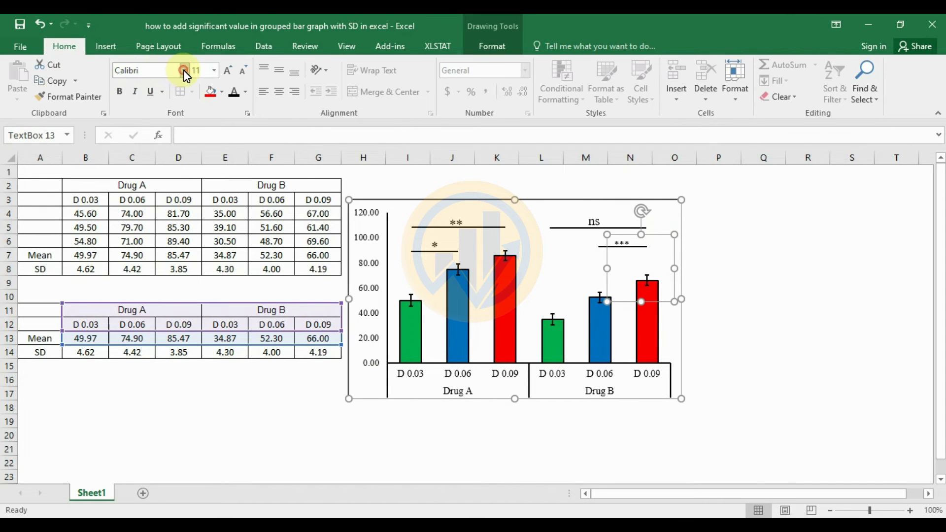
click(184, 70)
click(187, 154)
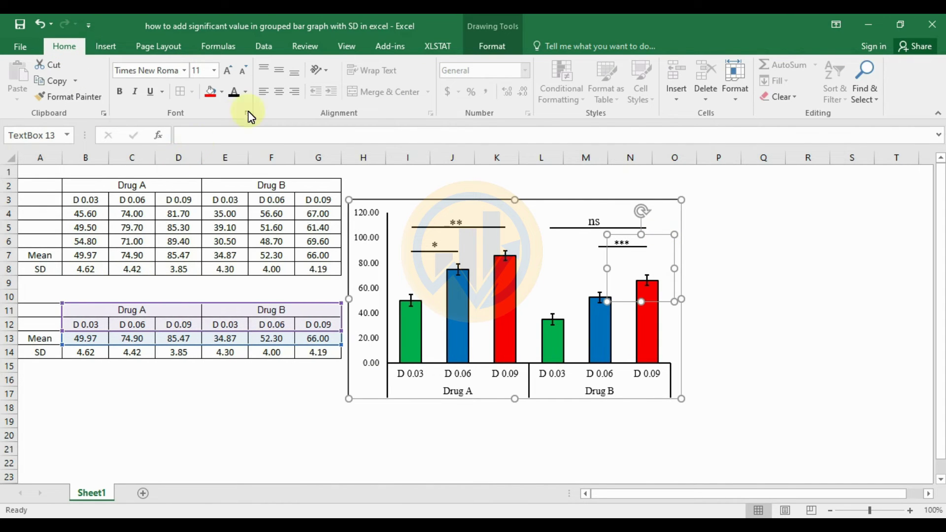
click(225, 71)
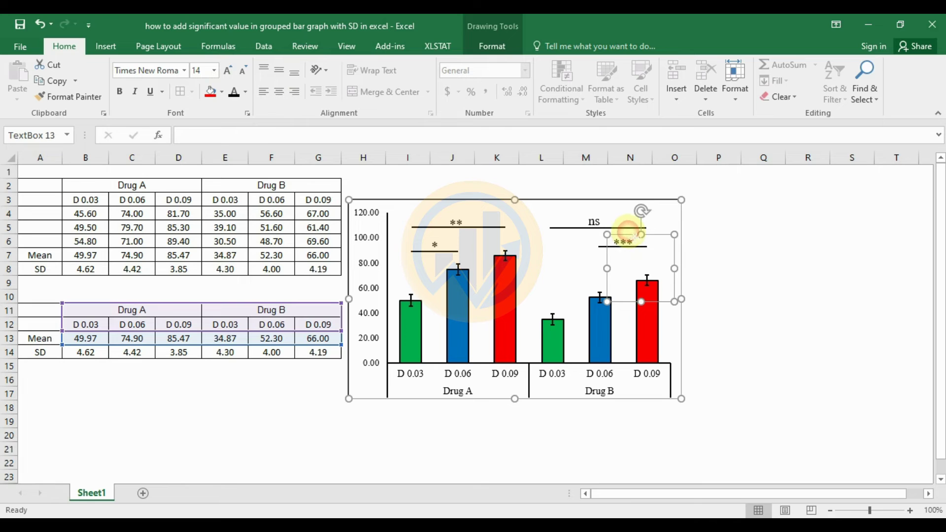
click(769, 298)
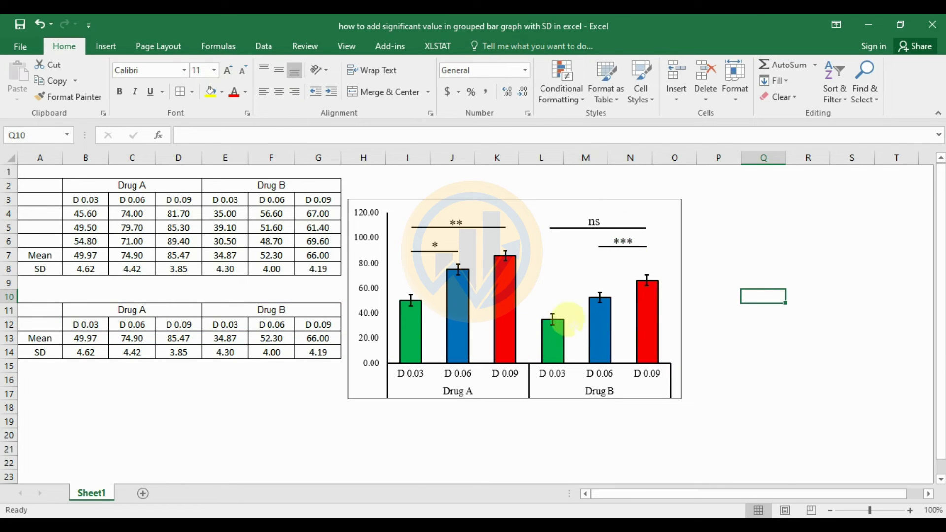
- Draw a horizontal line about 0.74" long above Drug B from D 0.03 to D 0.06 and give it a black theme style
mouse_move(564, 322)
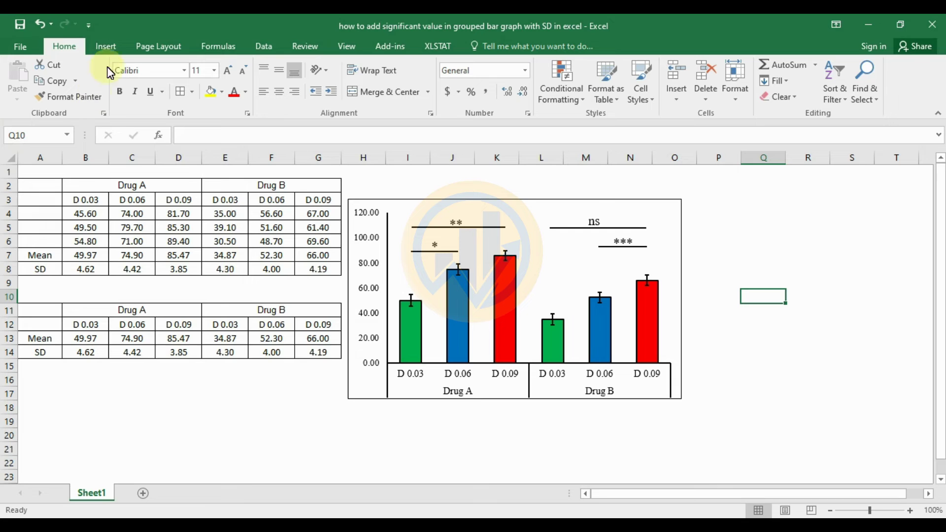
click(436, 201)
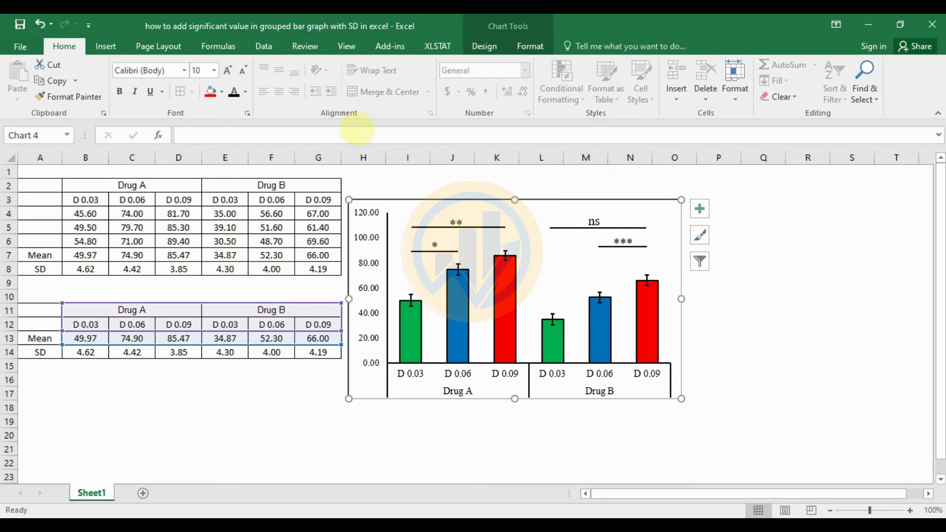
click(530, 46)
click(132, 65)
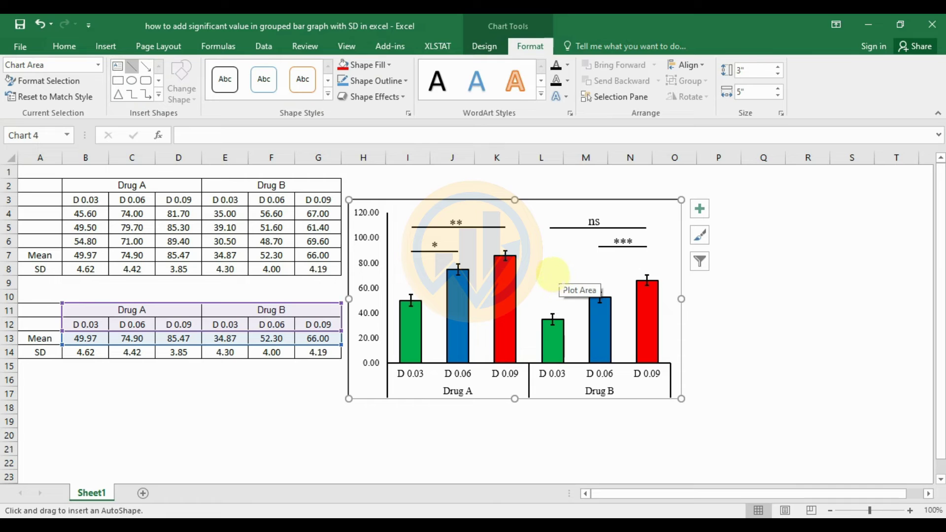
drag(553, 275, 602, 275)
click(295, 93)
click(228, 196)
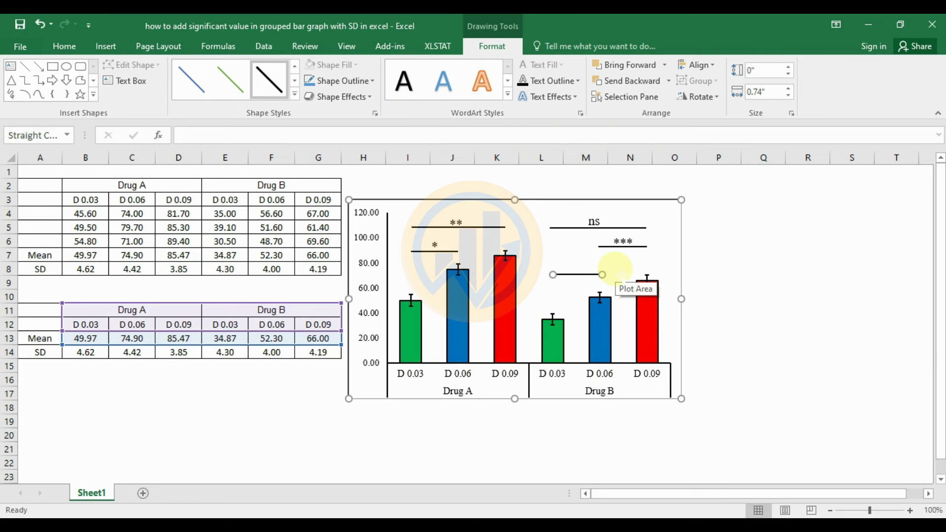
- Add a text box reading "p < 0.05" over the Drug B line from D 0.03 to D 0.06 and move its text just above the line
click(106, 45)
click(750, 105)
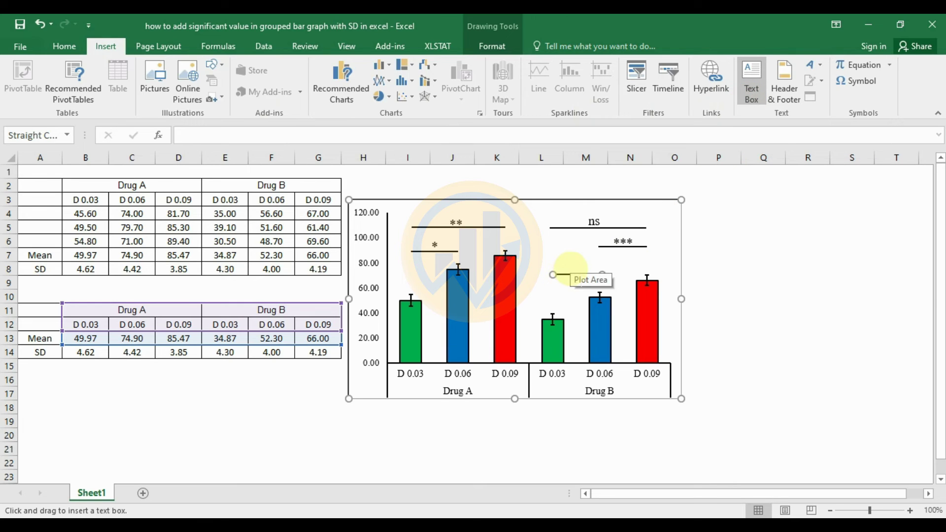
drag(568, 268, 635, 335)
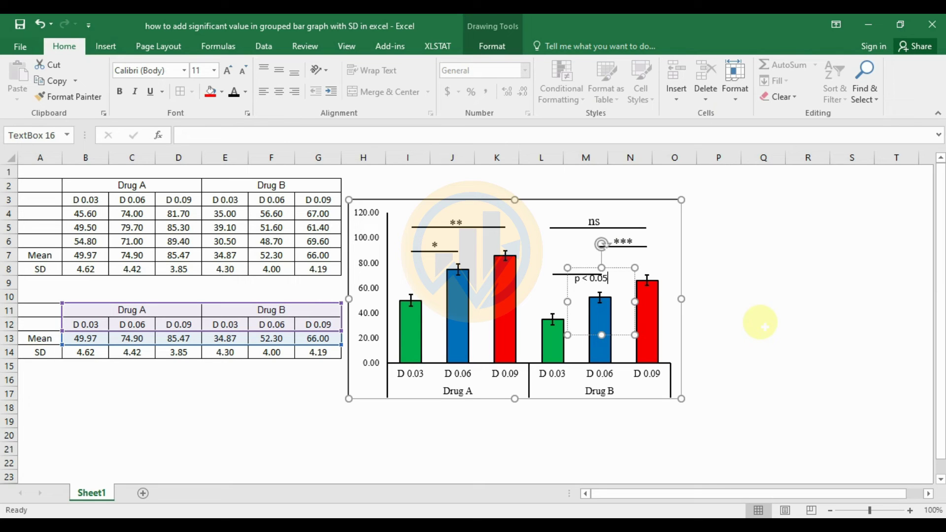
drag(615, 268, 601, 252)
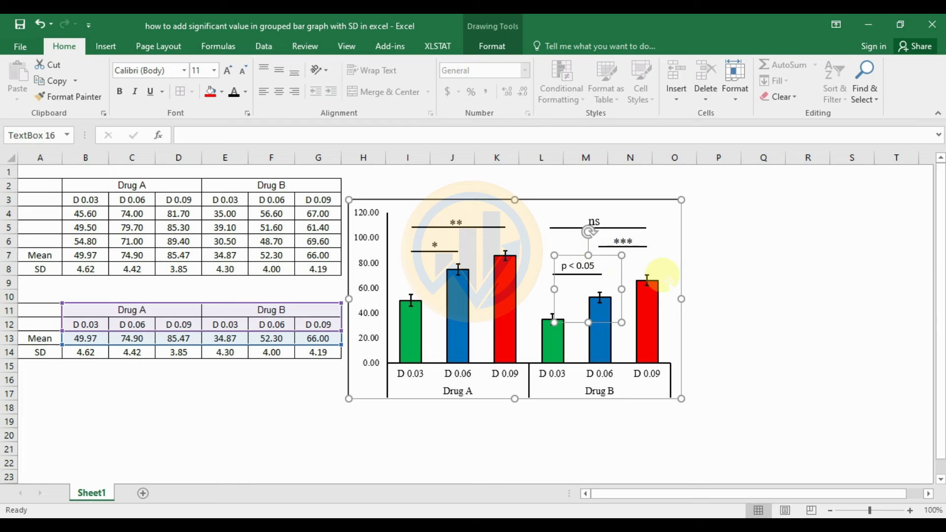
- Format the "p < 0.05" label in Times New Roman at size 14, trying bold and turning it back off
click(183, 71)
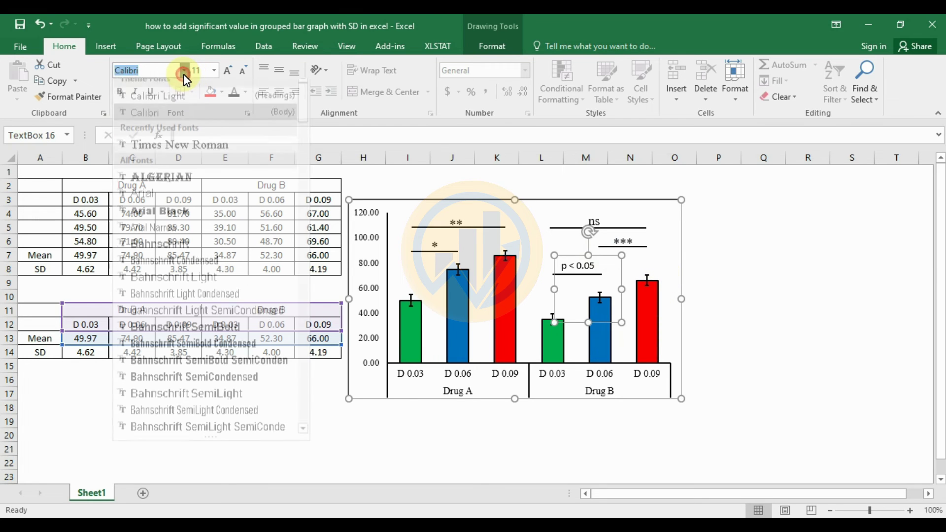
click(179, 153)
click(229, 75)
click(228, 75)
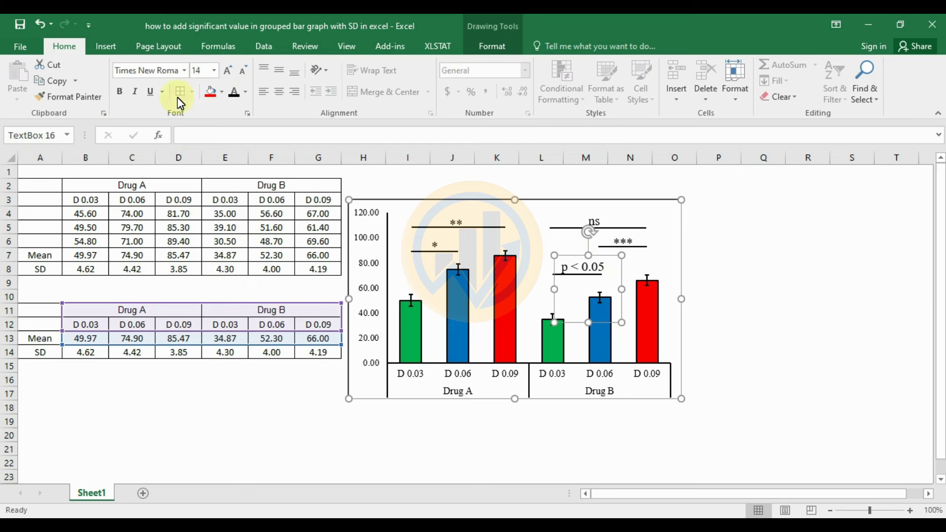
click(119, 91)
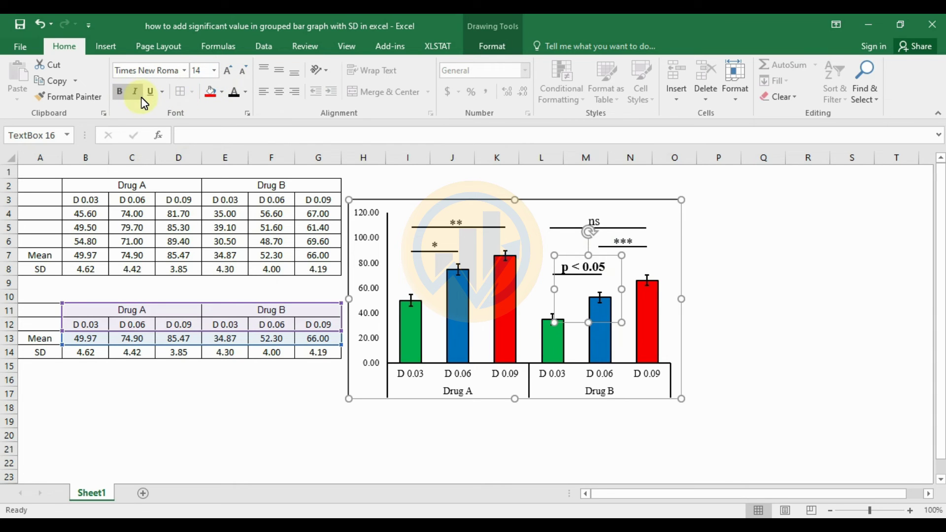
click(123, 93)
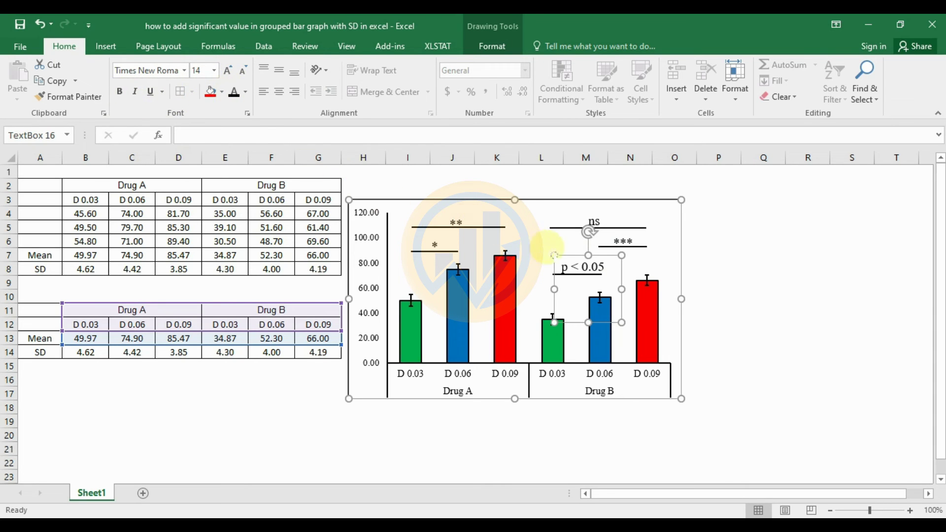
- Reduce the "p < 0.05" label to size 12 and reposition it centred just above the D 0.03 to D 0.06 line
click(560, 254)
click(560, 254)
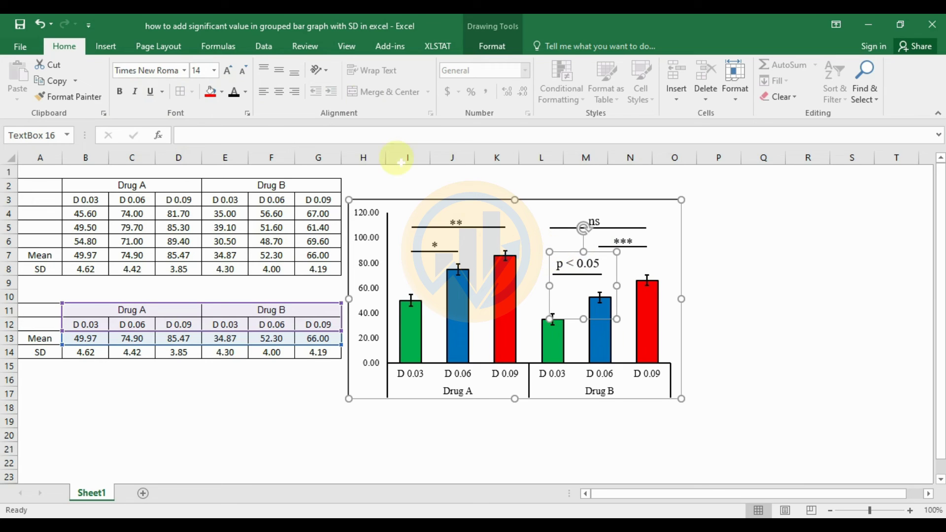
click(243, 72)
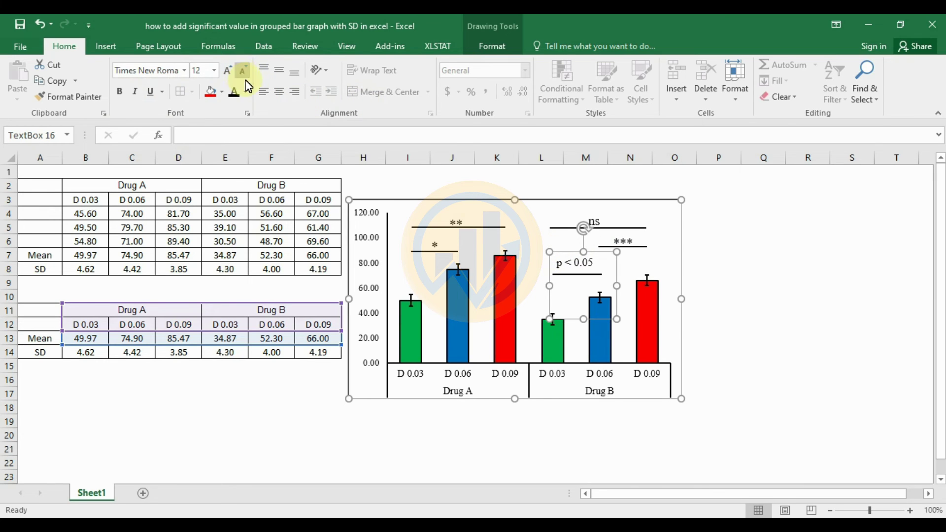
click(565, 252)
drag(565, 252, 567, 253)
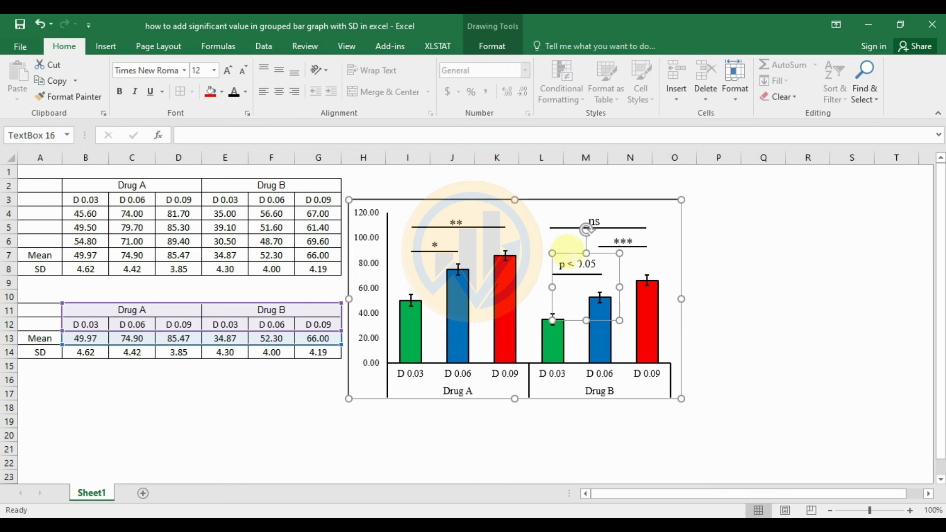
click(833, 340)
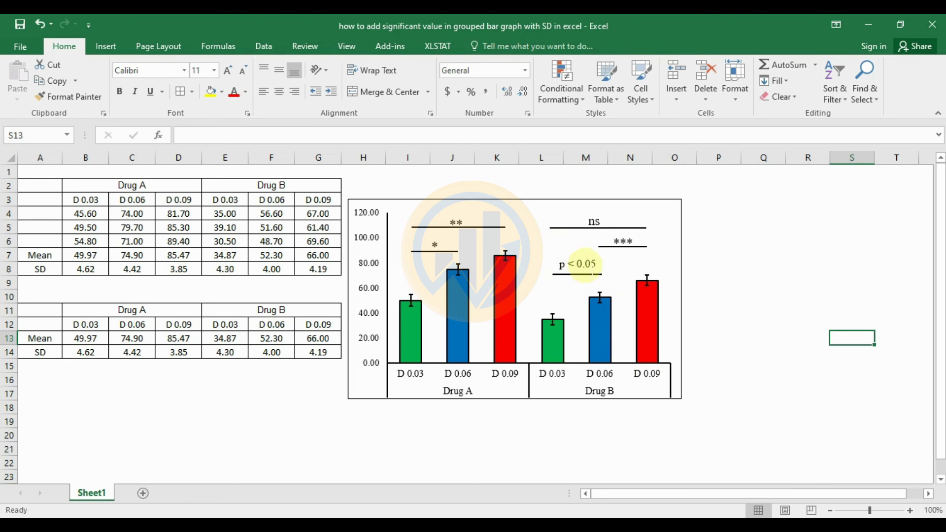
- Replace the "p < 0.05" text above the Drug B line from D 0.03 to D 0.06 with two asterisk symbols
click(583, 261)
click(591, 269)
click(596, 265)
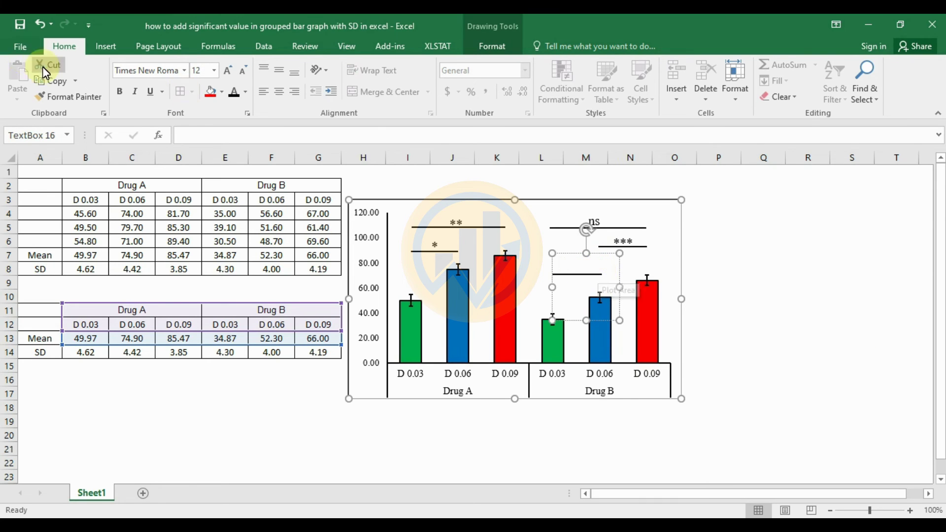
click(106, 46)
click(860, 81)
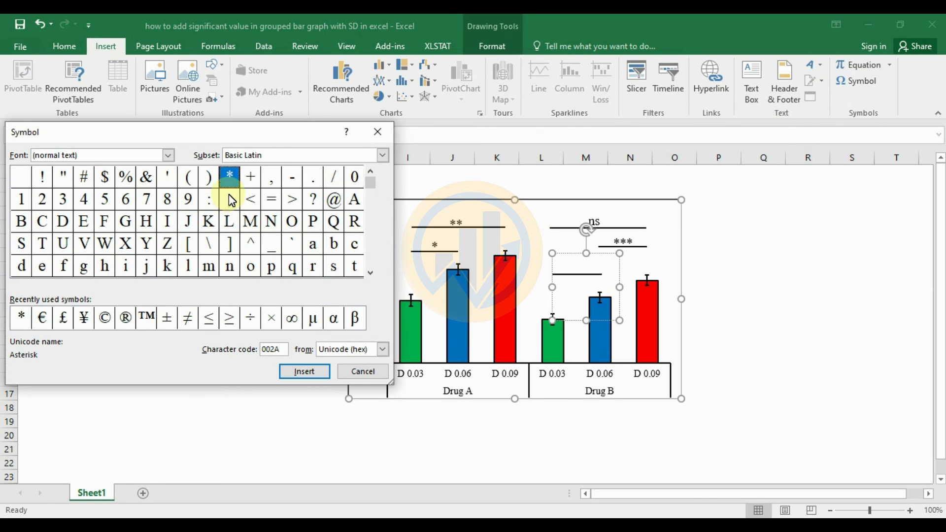
click(299, 375)
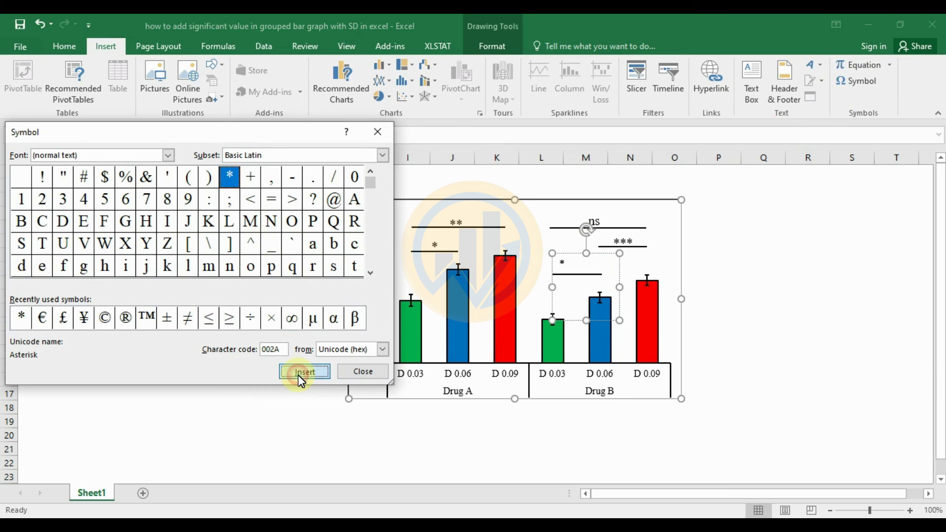
click(356, 375)
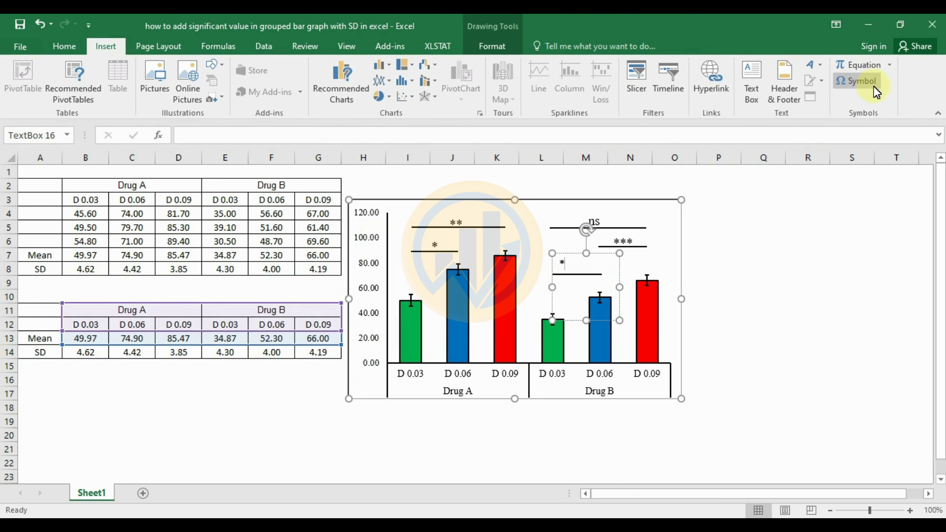
click(858, 81)
click(304, 372)
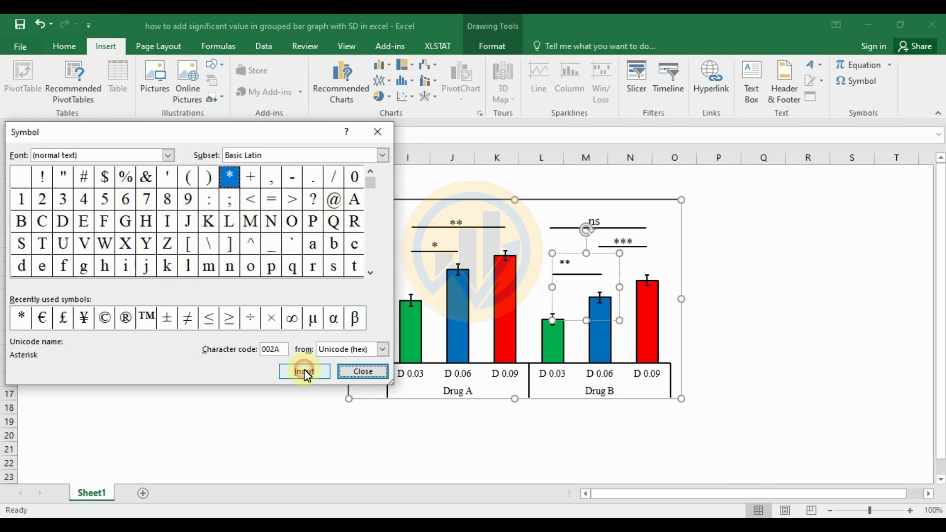
click(366, 372)
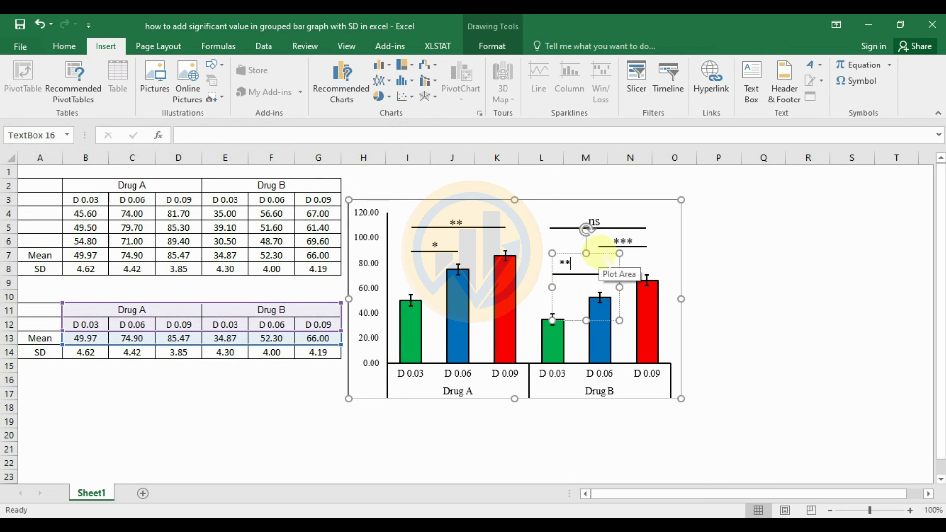
- Move the new two-asterisk label to the middle of the Drug B line from D 0.03 to D 0.06 and set its size to 14
click(600, 255)
drag(600, 255, 610, 258)
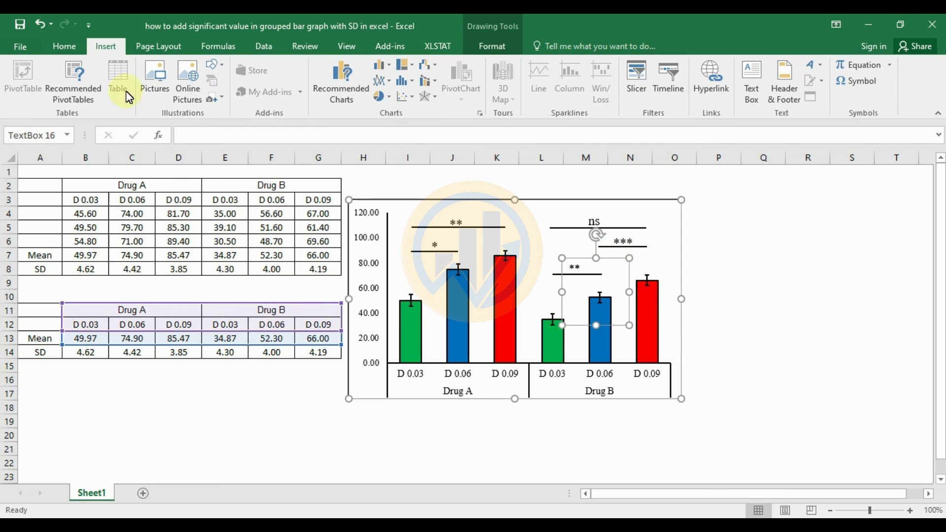
click(65, 46)
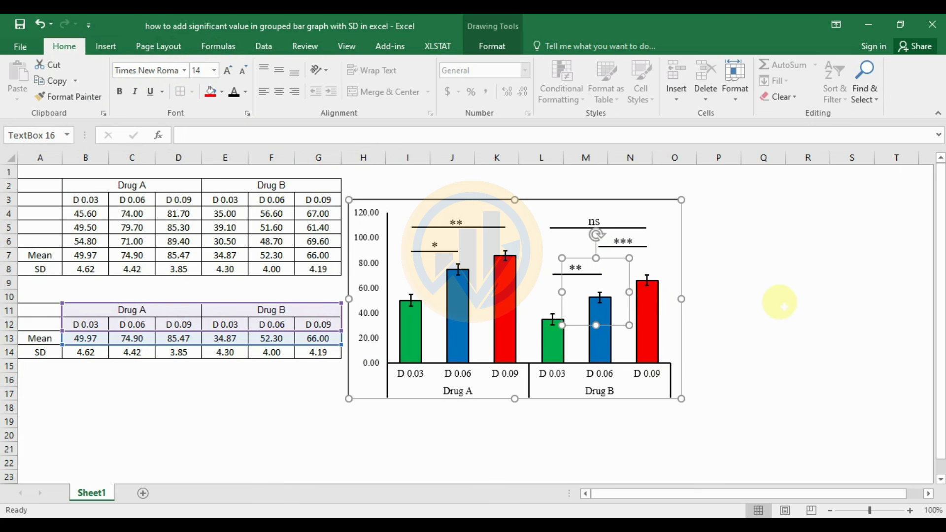
click(779, 301)
- Move the whole chart right, farther from the data tables, and set its chart area border width to 1.5 pt
drag(623, 205, 695, 213)
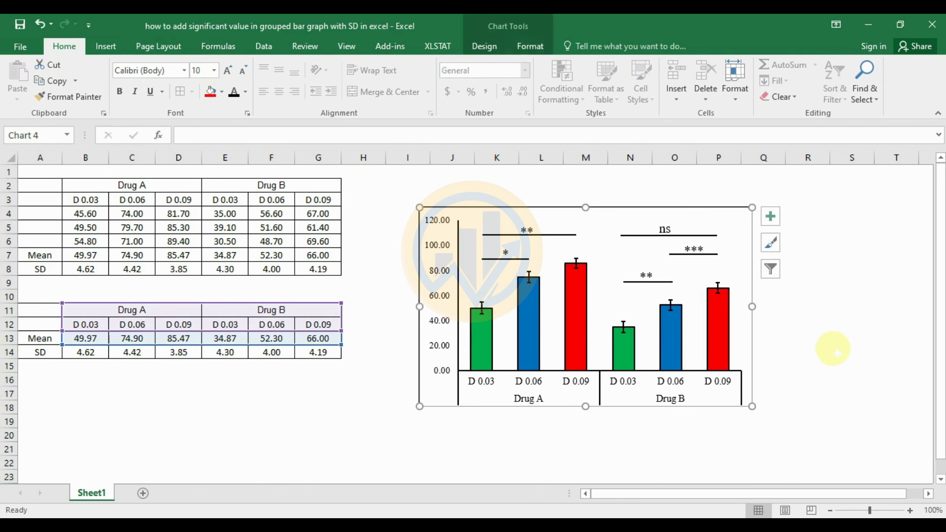
click(851, 351)
click(744, 207)
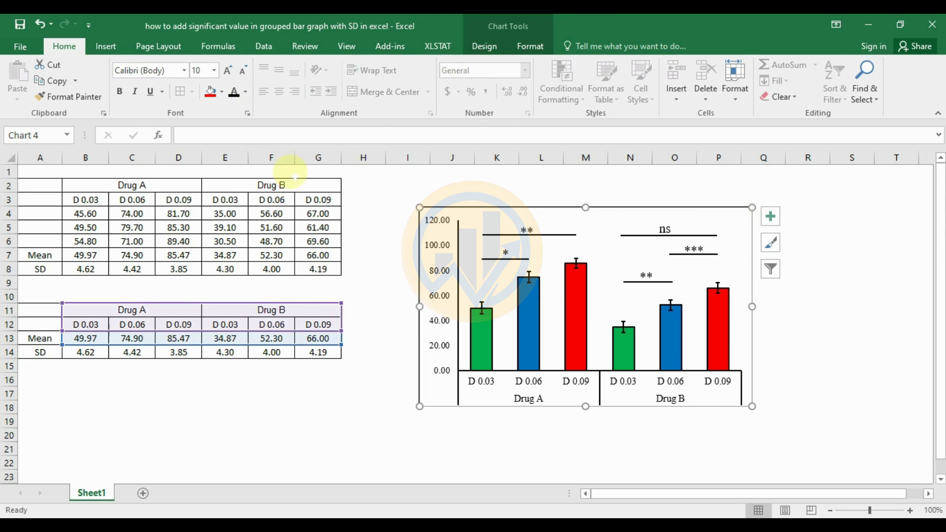
click(523, 33)
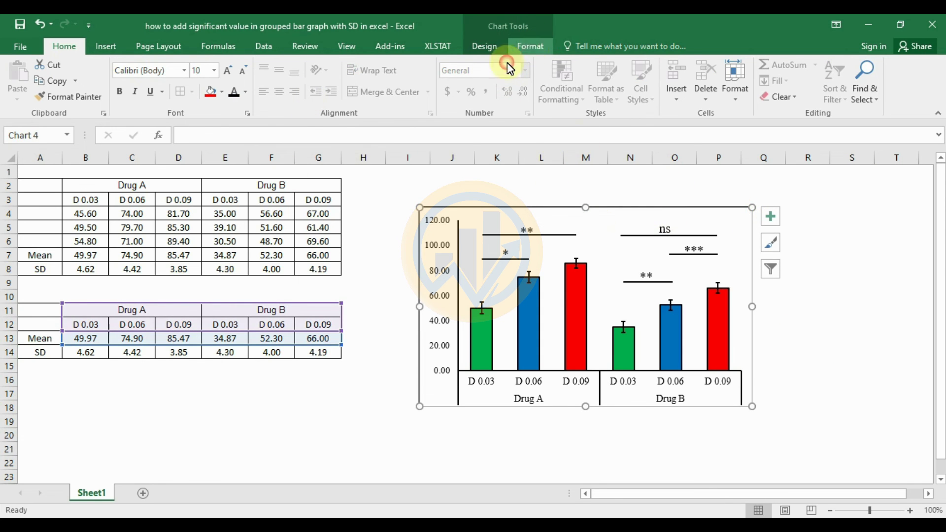
click(42, 81)
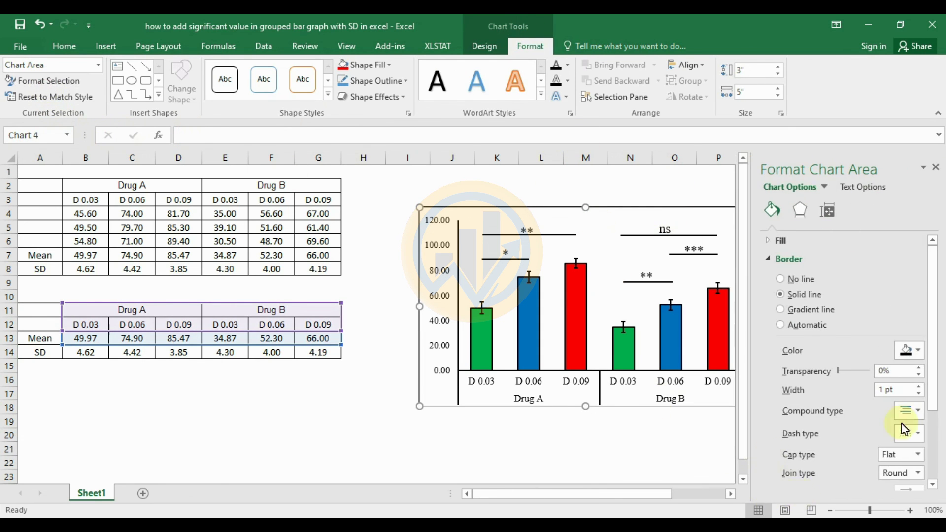
click(919, 386)
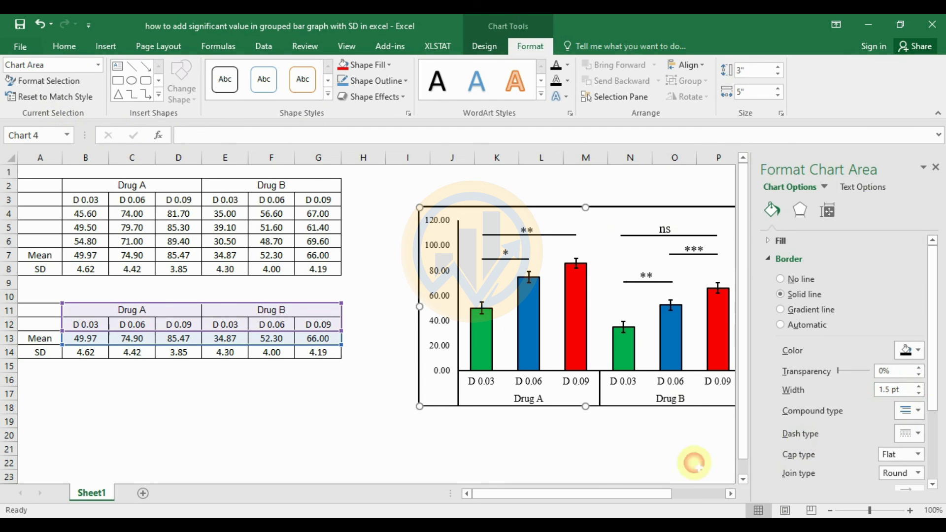
click(587, 463)
- Shift the chart slightly left so it spans columns I to P, and close the formatting pane
drag(690, 208, 660, 206)
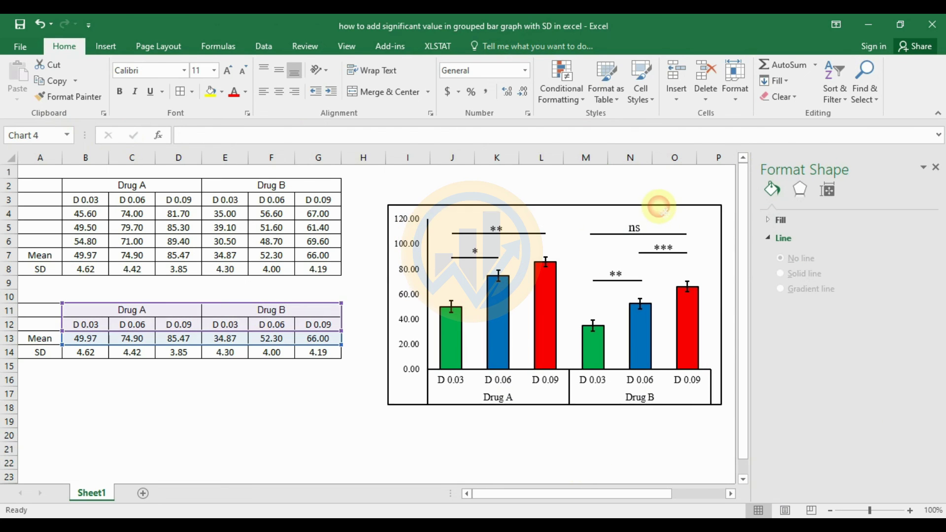
click(936, 168)
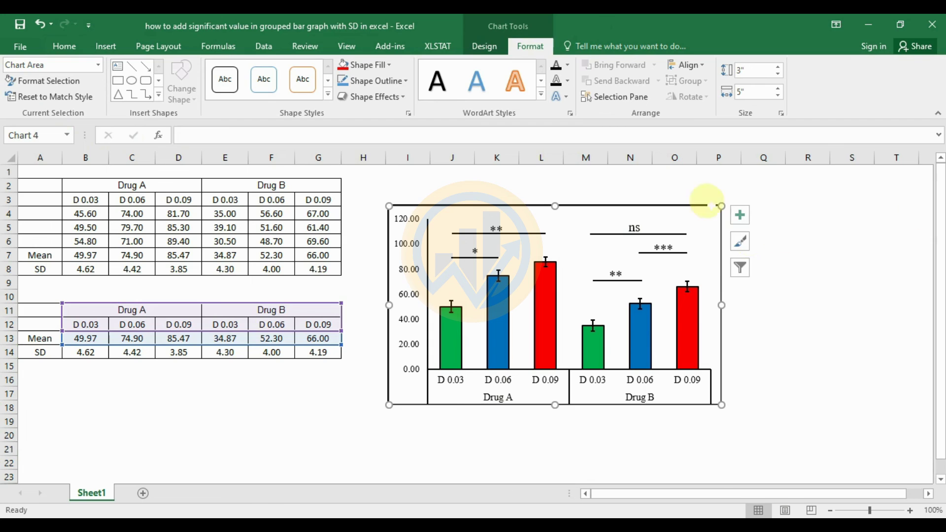
click(840, 241)
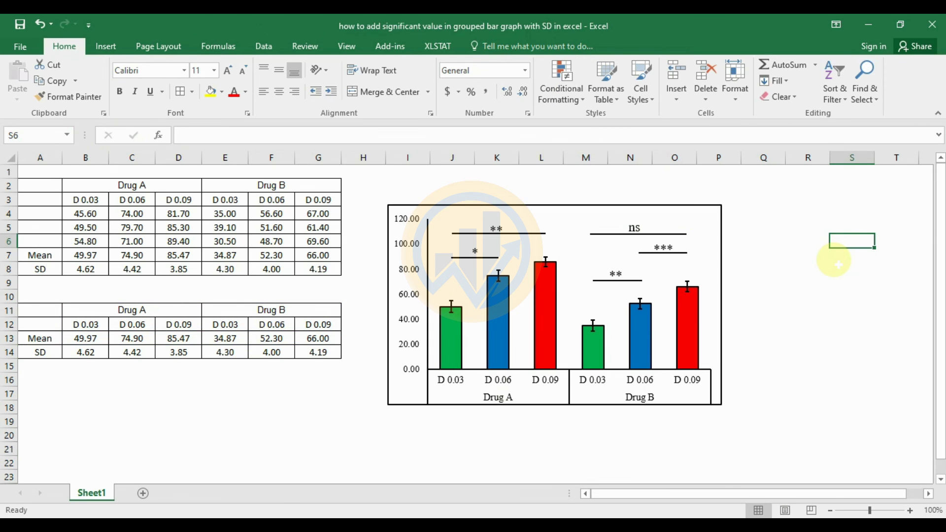
- Try a font size of 11 on the chart's horizontal axis labels and return them to 10.5
click(403, 303)
click(65, 46)
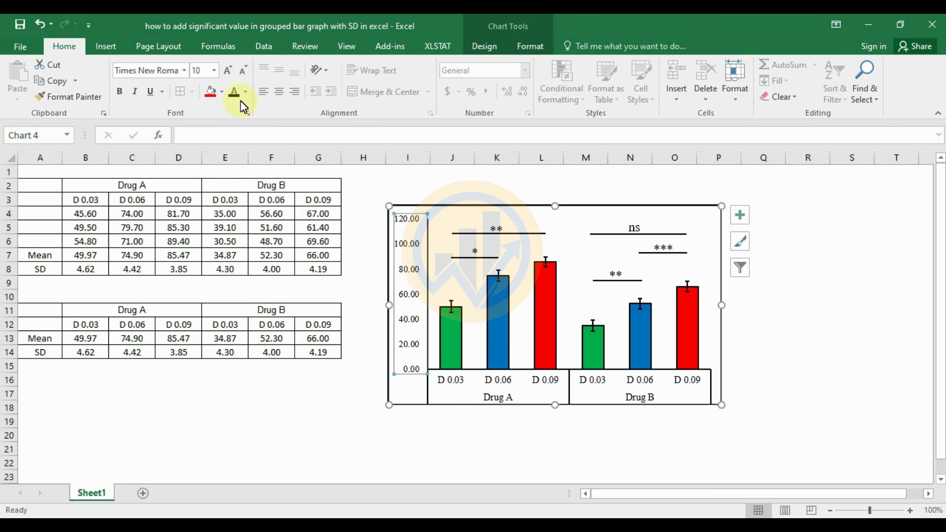
click(545, 385)
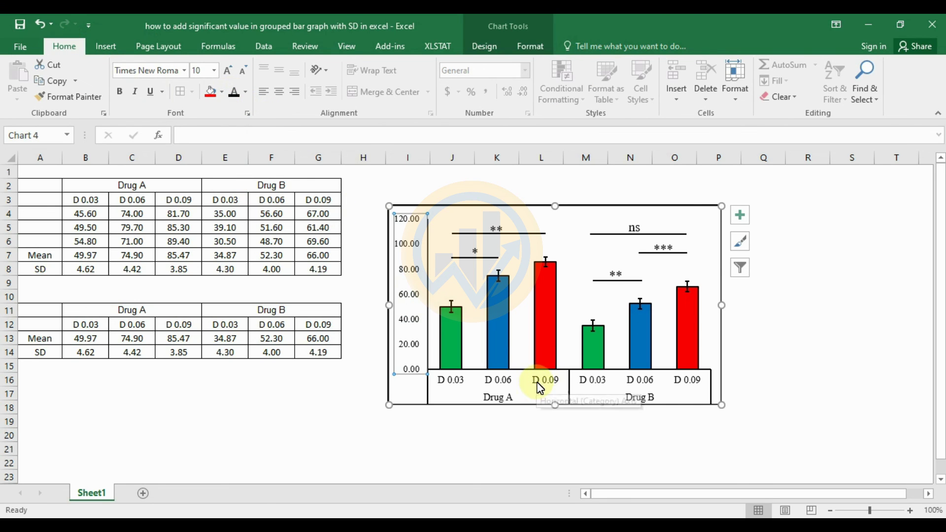
click(227, 70)
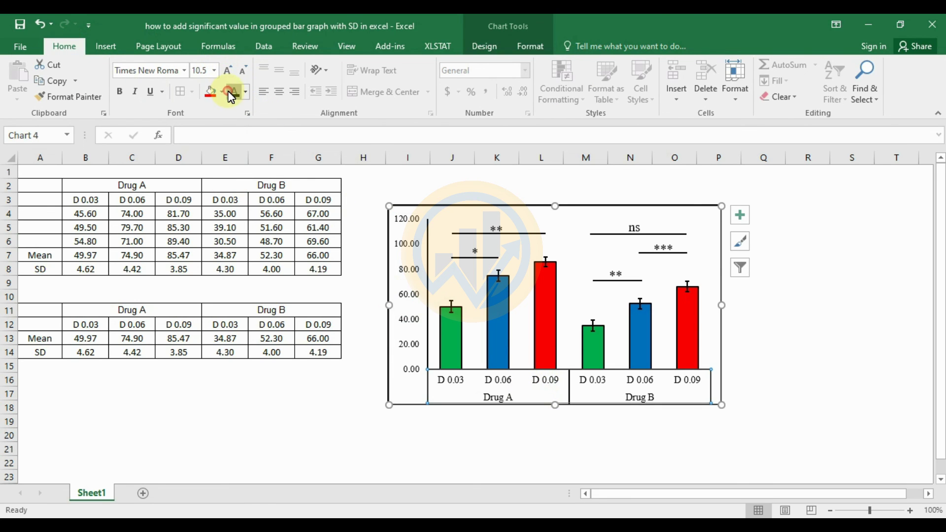
click(518, 375)
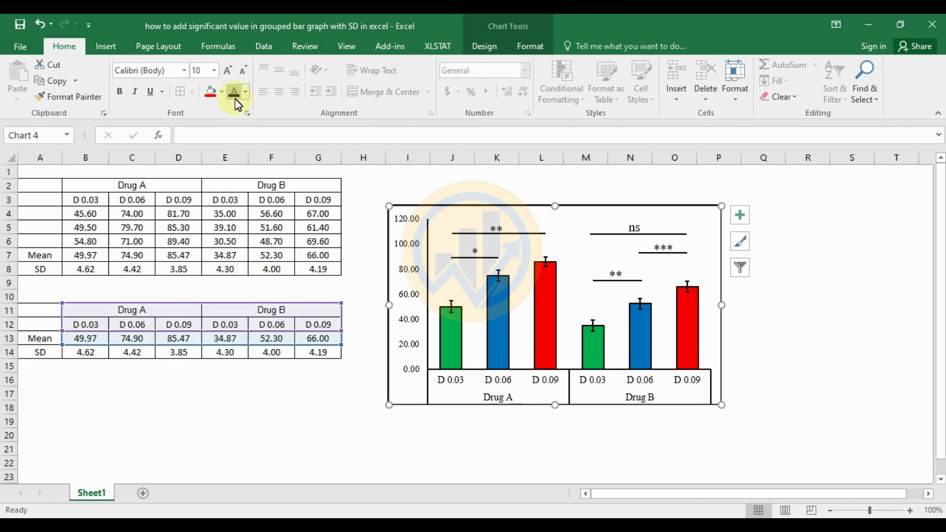
click(513, 388)
click(230, 70)
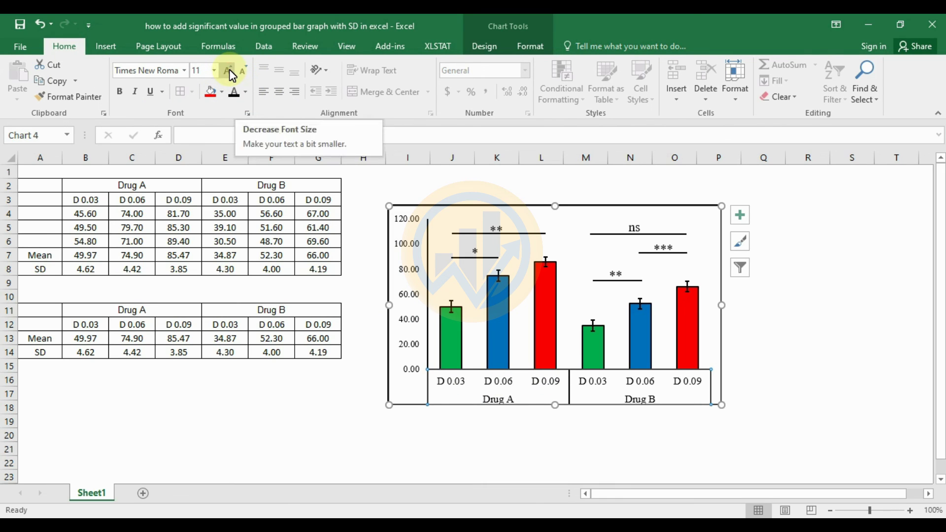
click(229, 69)
click(246, 69)
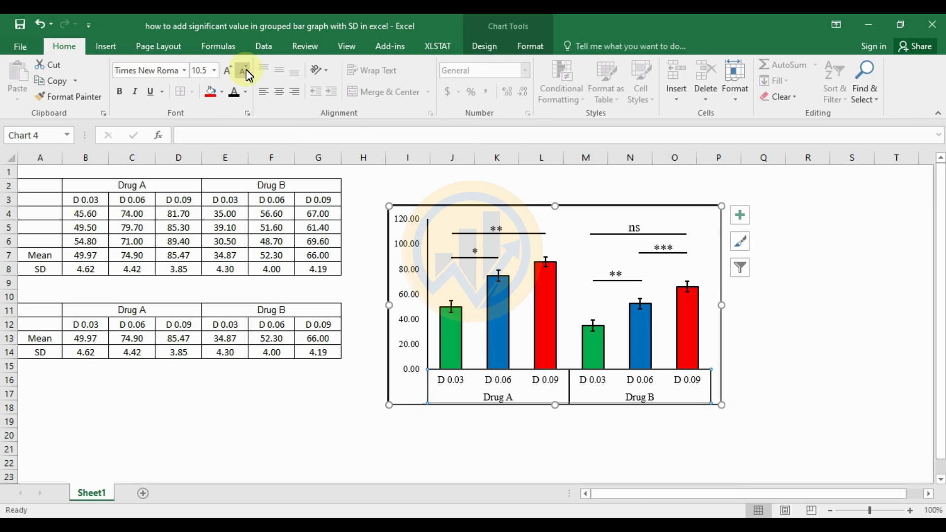
click(782, 379)
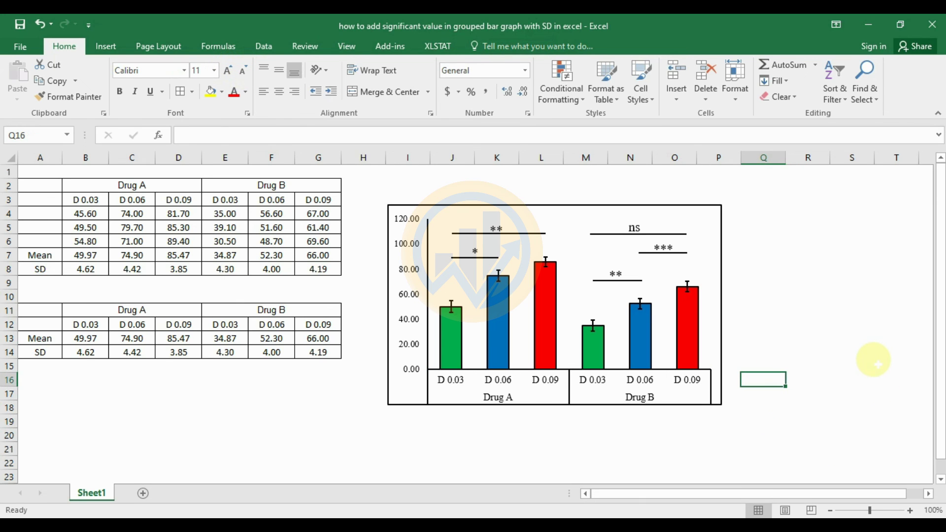